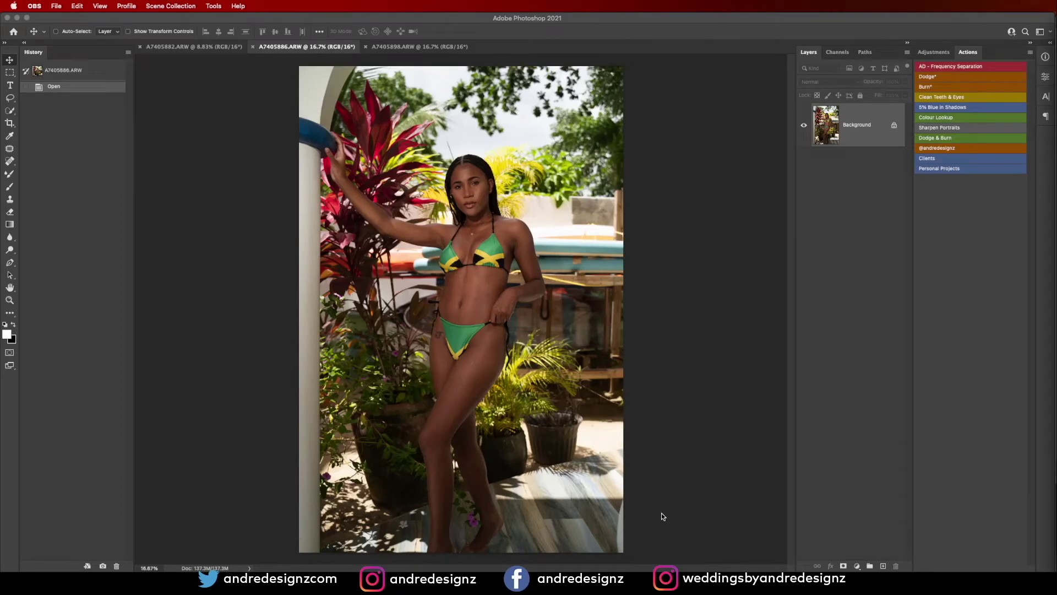
Crop the photo to the 4:5 (8:10) ratio, shifting the image slightly downward within the crop frame.
scroll(465, 174, "up", 2)
scroll(466, 178, "down", 6)
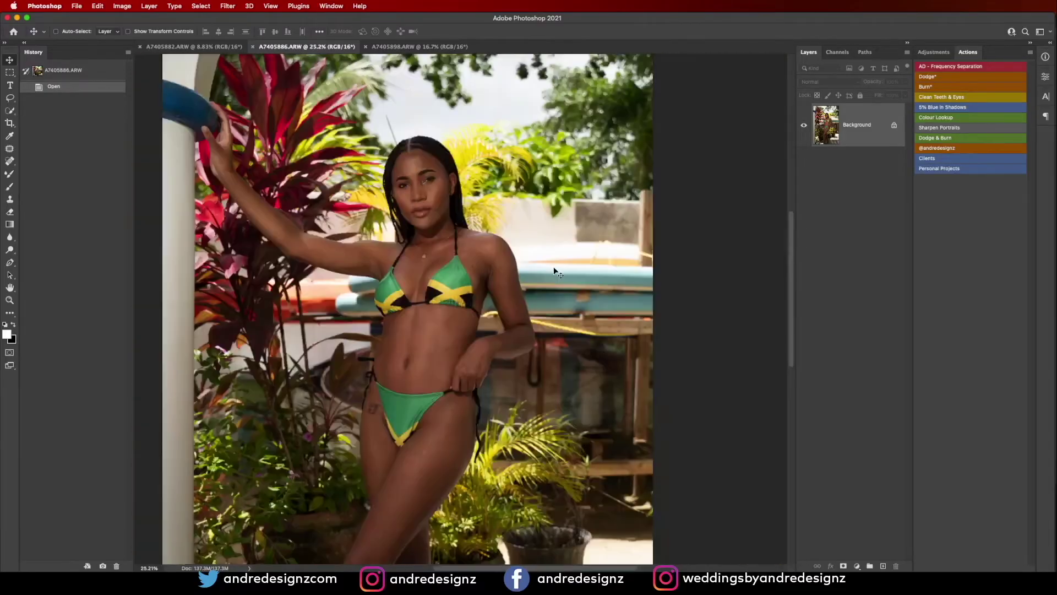
scroll(555, 272, "down", 5)
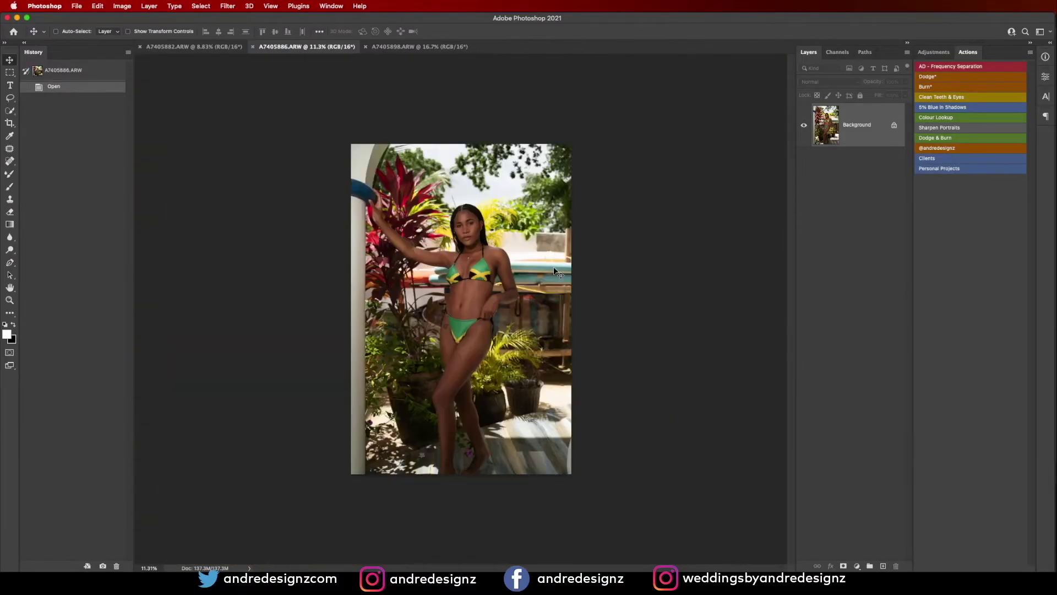
left_click(9, 124)
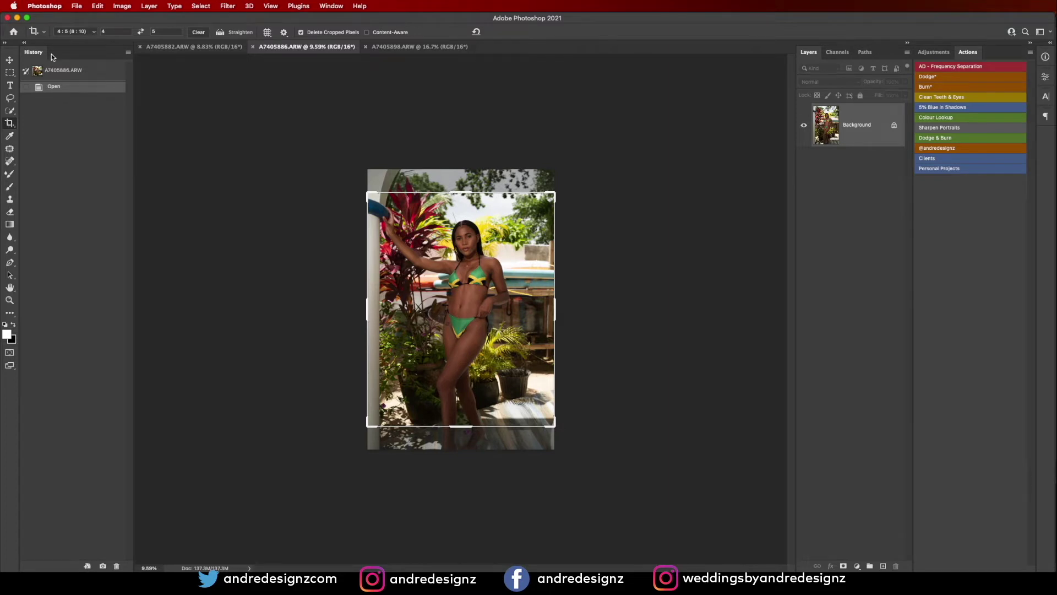
left_click(70, 34)
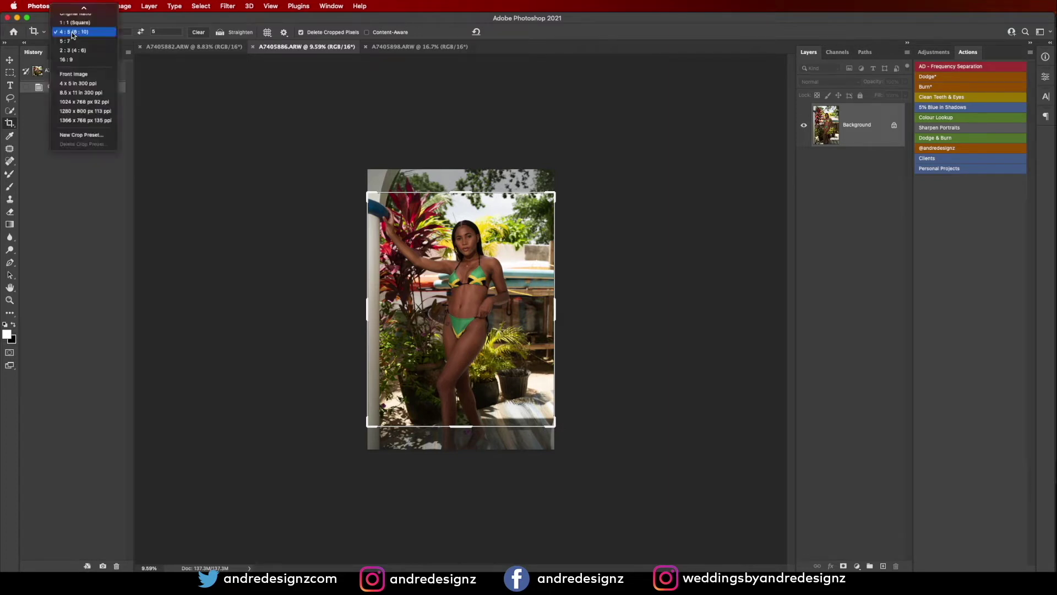
left_click(103, 33)
scroll(474, 296, "up", 5)
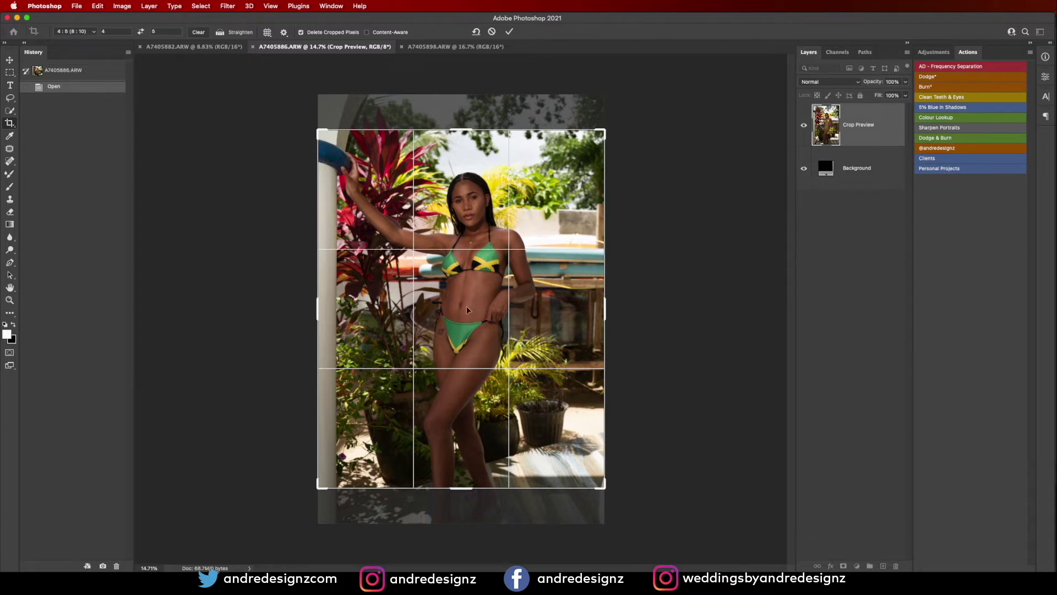
left_click_drag(466, 309, 468, 316)
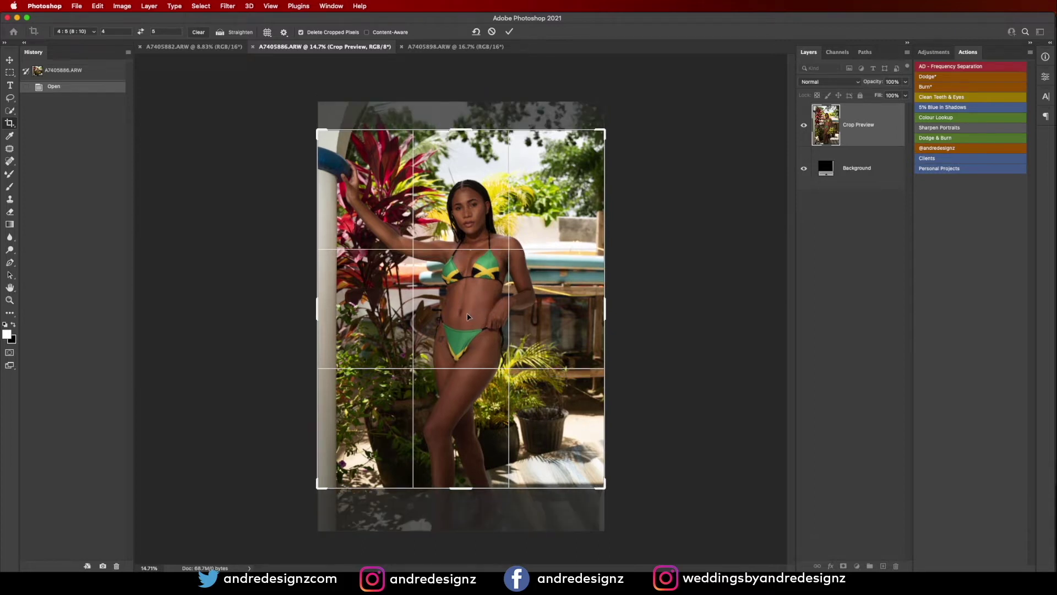
key("Return")
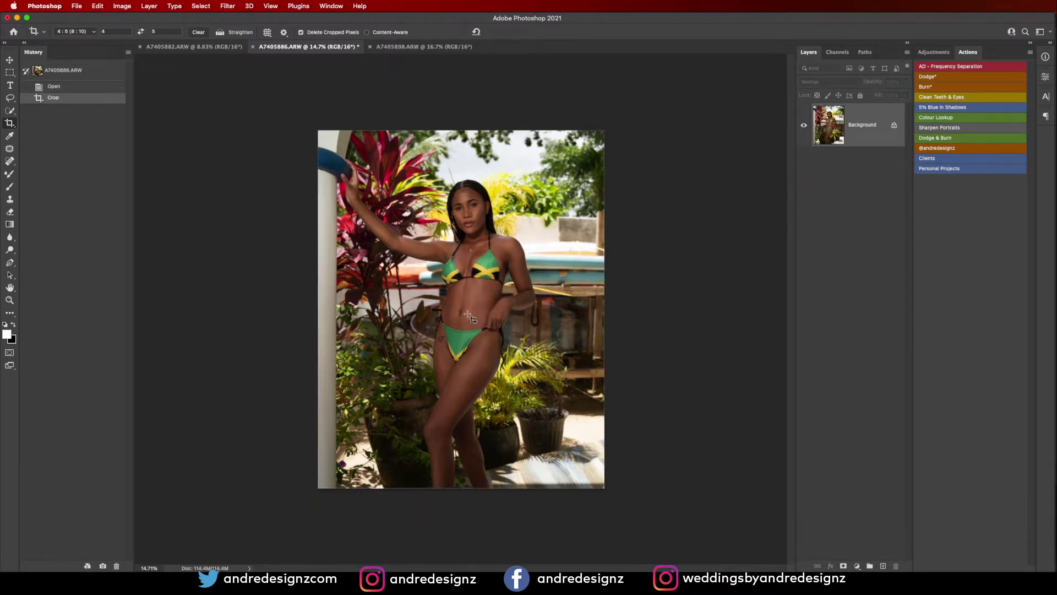
Duplicate the Background layer as a separate retouching layer.
left_click_drag(879, 143, 884, 567)
scroll(473, 194, "up", 5)
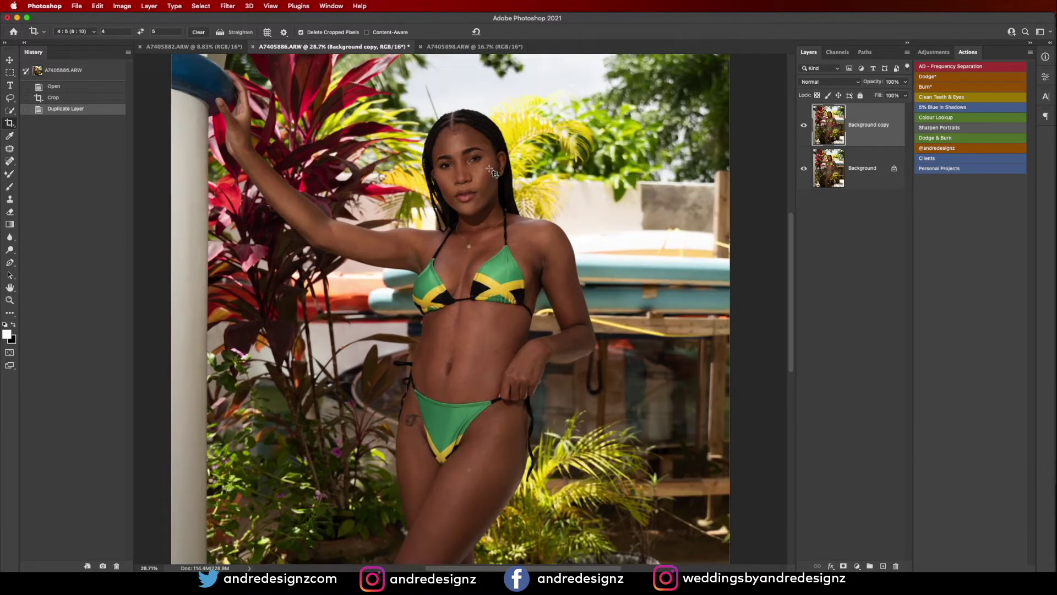
scroll(491, 172, "up", 5)
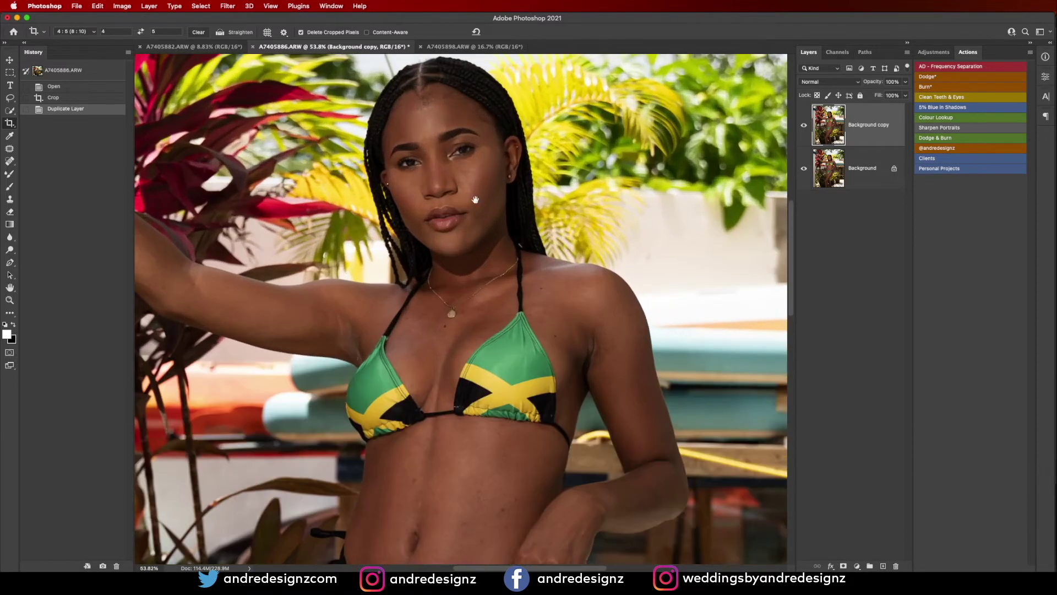
left_click_drag(491, 171, 568, 207)
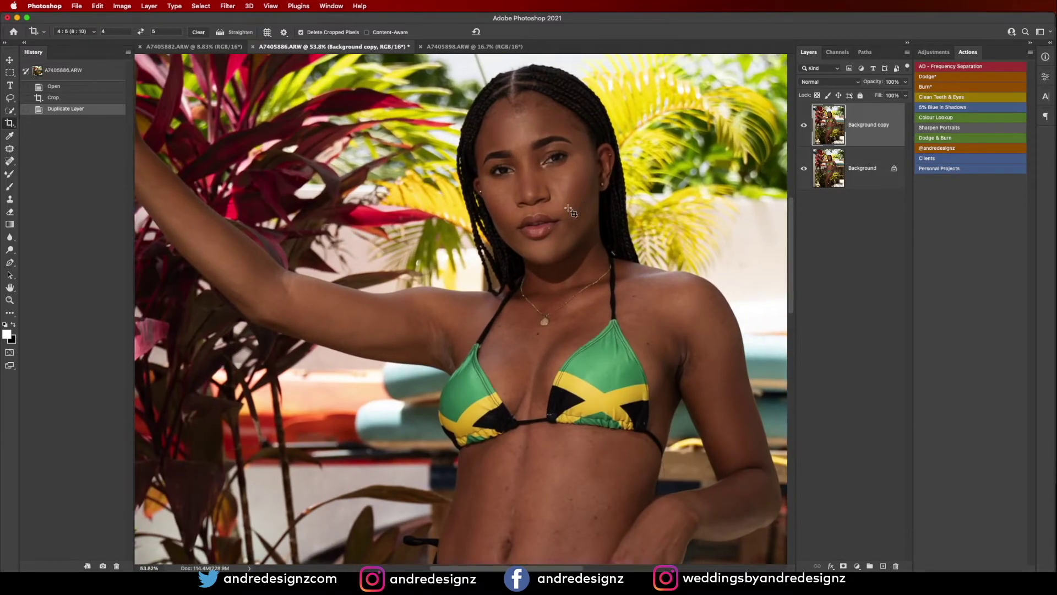
Patch the blemish on the raised forearm with the Patch tool on the Background copy layer.
key("j")
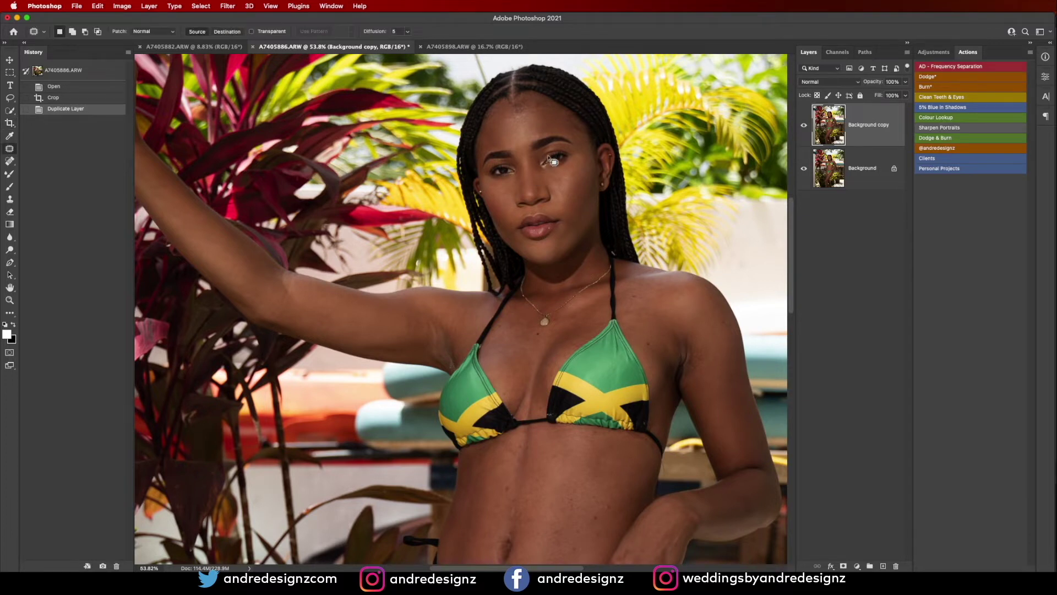
left_click_drag(412, 312, 540, 321)
mouse_move(295, 200)
left_mouse_down()
mouse_move(284, 190)
mouse_move(316, 223)
left_mouse_up()
key("ctrl+d")
Patch the skin marks around the armpit and upper part of the raised arm.
left_click_drag(498, 285, 298, 176)
mouse_move(375, 217)
left_mouse_down()
mouse_move(372, 237)
mouse_move(382, 237)
left_mouse_up()
left_click_drag(376, 231, 388, 214)
key("ctrl+d")
left_click_drag(388, 269, 379, 240)
key("ctrl+d")
mouse_move(376, 250)
left_mouse_down()
mouse_move(382, 217)
mouse_move(395, 223)
mouse_move(389, 215)
mouse_move(370, 242)
mouse_move(385, 254)
mouse_move(374, 223)
mouse_move(376, 255)
left_mouse_up()
key("super+d")
key("super+d")
key("ctrl+d")
key("super+d")
mouse_move(380, 260)
left_mouse_down()
mouse_move(366, 245)
mouse_move(381, 246)
mouse_move(374, 252)
mouse_move(380, 236)
mouse_move(381, 250)
mouse_move(375, 241)
left_mouse_up()
key("ctrl+d")
key("ctrl+d")
key("ctrl+d")
key("super+d")
Patch the marks on the lowered arm's shoulder and armpit crease and on the nearby upper chest.
left_click_drag(535, 242, 413, 244)
mouse_move(498, 257)
left_mouse_down()
mouse_move(481, 248)
mouse_move(478, 263)
mouse_move(505, 273)
left_mouse_up()
key("ctrl+d")
left_click_drag(493, 235, 488, 250)
key("ctrl+d")
mouse_move(516, 217)
left_mouse_down()
mouse_move(521, 227)
mouse_move(514, 217)
left_mouse_up()
left_click_drag(512, 223, 518, 245)
key("super+d")
mouse_move(452, 223)
left_mouse_down()
mouse_move(465, 229)
mouse_move(473, 216)
left_mouse_up()
key("super+d")
Patch the uneven skin spots on the abdomen around the navel.
left_click_drag(415, 280, 490, 170)
mouse_move(452, 292)
left_mouse_down()
mouse_move(475, 219)
mouse_move(498, 235)
mouse_move(496, 213)
mouse_move(490, 224)
mouse_move(474, 220)
mouse_move(482, 212)
mouse_move(501, 249)
mouse_move(498, 237)
mouse_move(475, 259)
left_mouse_up()
key("super+d")
key("super+d")
key("super+d")
mouse_move(474, 260)
left_mouse_down()
mouse_move(479, 235)
mouse_move(488, 238)
mouse_move(449, 259)
left_mouse_up()
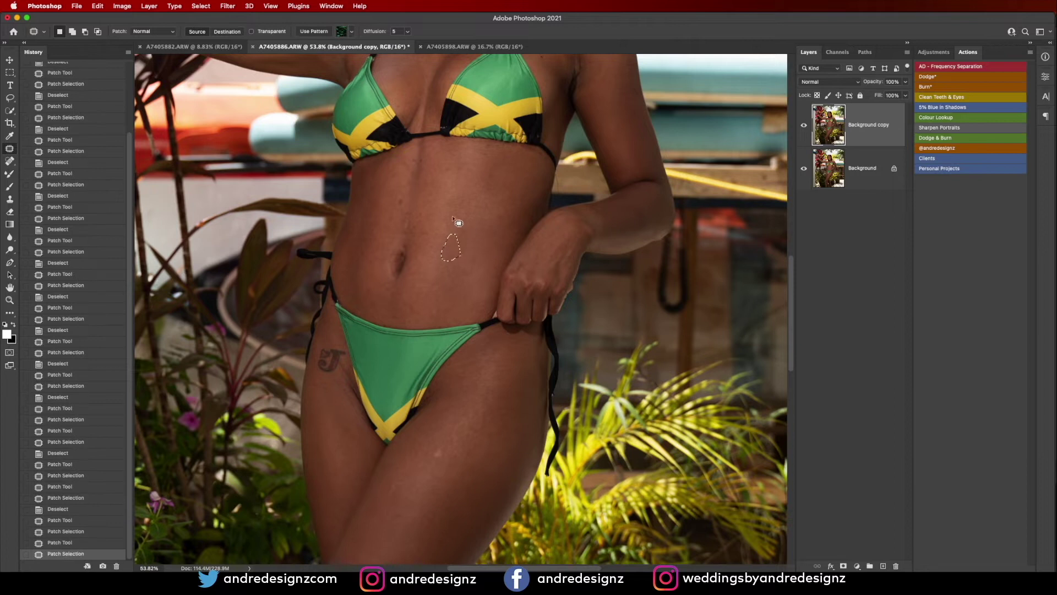
key("ctrl+d")
mouse_move(402, 217)
left_mouse_down()
mouse_move(387, 226)
mouse_move(418, 223)
left_mouse_up()
key("super+d")
Patch the remaining marks on the upper abdomen just below the bikini top.
mouse_move(422, 153)
left_mouse_down()
mouse_move(420, 180)
mouse_move(407, 176)
left_mouse_up()
key("super+d")
left_click_drag(404, 165, 400, 186)
left_click_drag(395, 179, 394, 203)
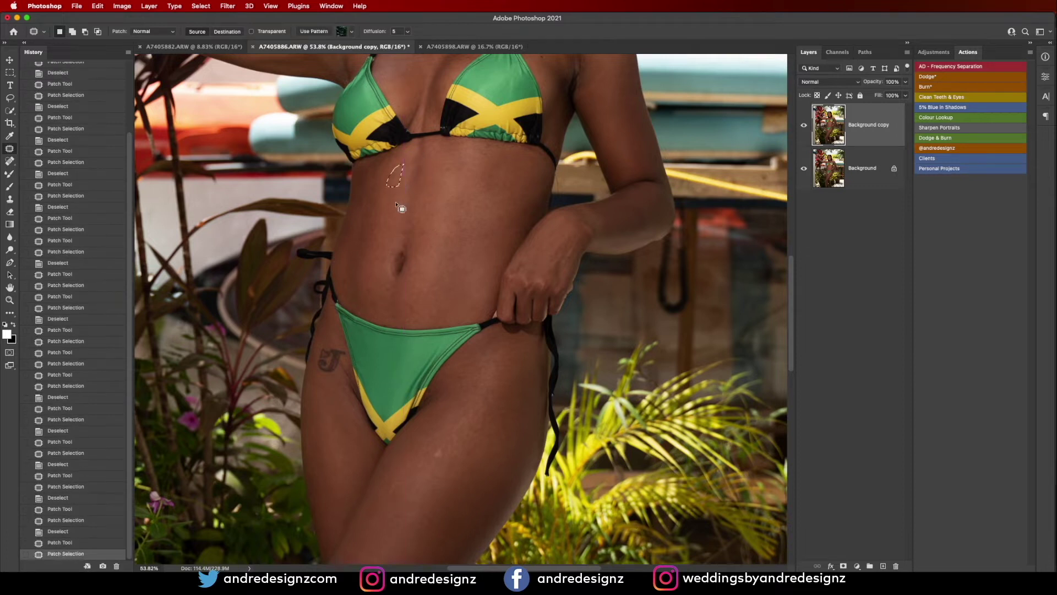
left_click_drag(503, 166, 494, 184)
mouse_move(494, 177)
left_mouse_down()
mouse_move(484, 205)
mouse_move(506, 105)
left_mouse_up()
left_click(479, 220)
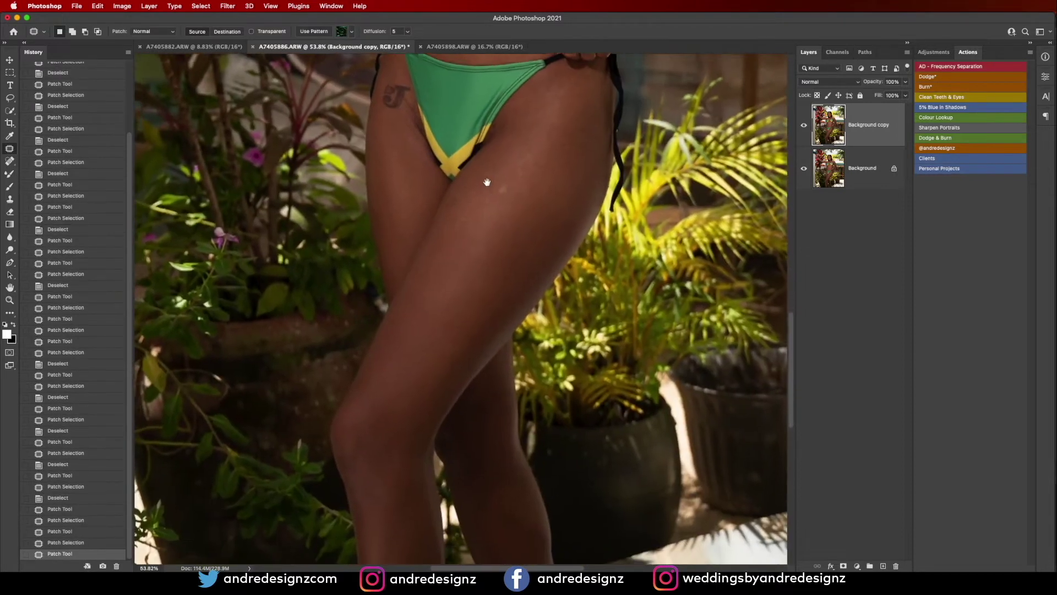
Patch the light spot on the upper part of the front thigh.
scroll(486, 181, "down", 3)
key("ctrl+d")
mouse_move(513, 173)
left_mouse_down()
mouse_move(534, 144)
mouse_move(518, 204)
left_mouse_up()
left_click(518, 208)
Patch the marks on the rear upper thigh beside the bikini bottom, below the tattoo.
left_click_drag(466, 268, 471, 401)
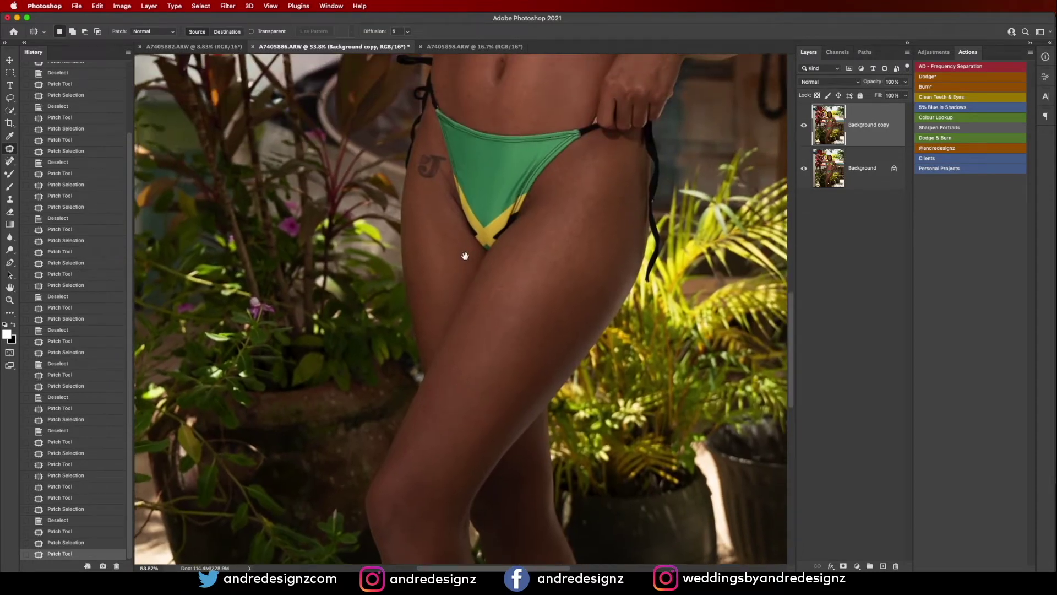
mouse_move(452, 200)
left_mouse_down()
mouse_move(460, 212)
mouse_move(453, 200)
left_mouse_up()
left_click_drag(452, 207, 449, 237)
left_click(449, 239)
mouse_move(441, 184)
left_mouse_down()
mouse_move(450, 196)
mouse_move(442, 184)
left_mouse_up()
mouse_move(446, 192)
left_mouse_down()
mouse_move(445, 222)
mouse_move(422, 203)
left_mouse_up()
left_click(428, 233)
mouse_move(424, 214)
left_mouse_down()
mouse_move(428, 234)
mouse_move(437, 219)
left_mouse_up()
Patch the uneven skin areas along the front thigh above the knee.
left_click_drag(520, 336, 477, 146)
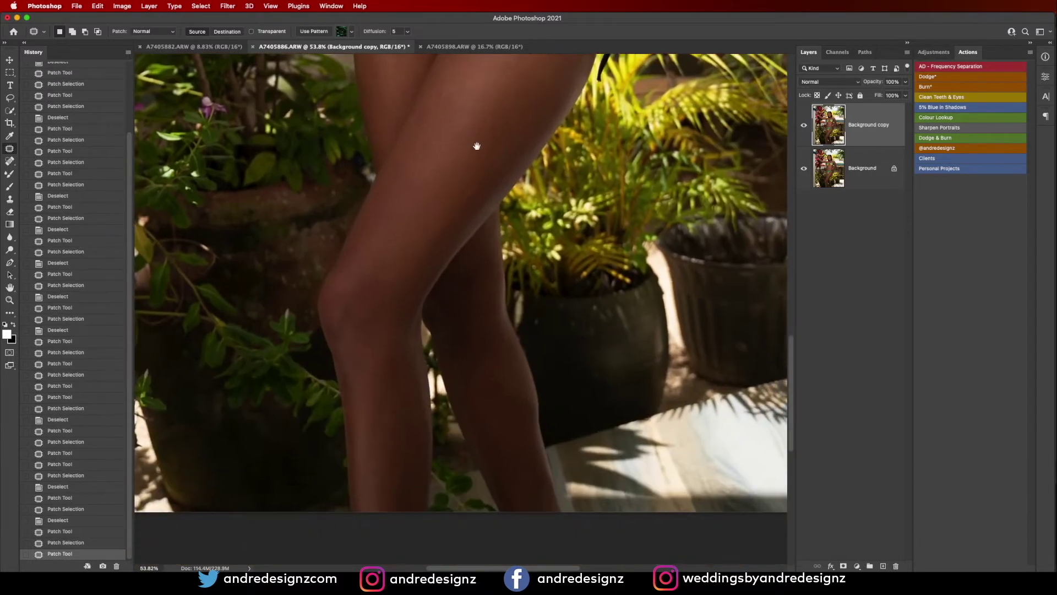
mouse_move(457, 90)
left_mouse_down()
mouse_move(432, 128)
mouse_move(448, 122)
mouse_move(487, 141)
mouse_move(487, 160)
left_mouse_up()
left_click_drag(493, 151, 475, 188)
left_click(503, 132)
left_click_drag(490, 113, 502, 126)
left_click_drag(498, 122, 477, 182)
left_click_drag(424, 164, 426, 166)
Patch the skin creases at the lowered arm's armpit and shoulder.
scroll(426, 165, "up", 15)
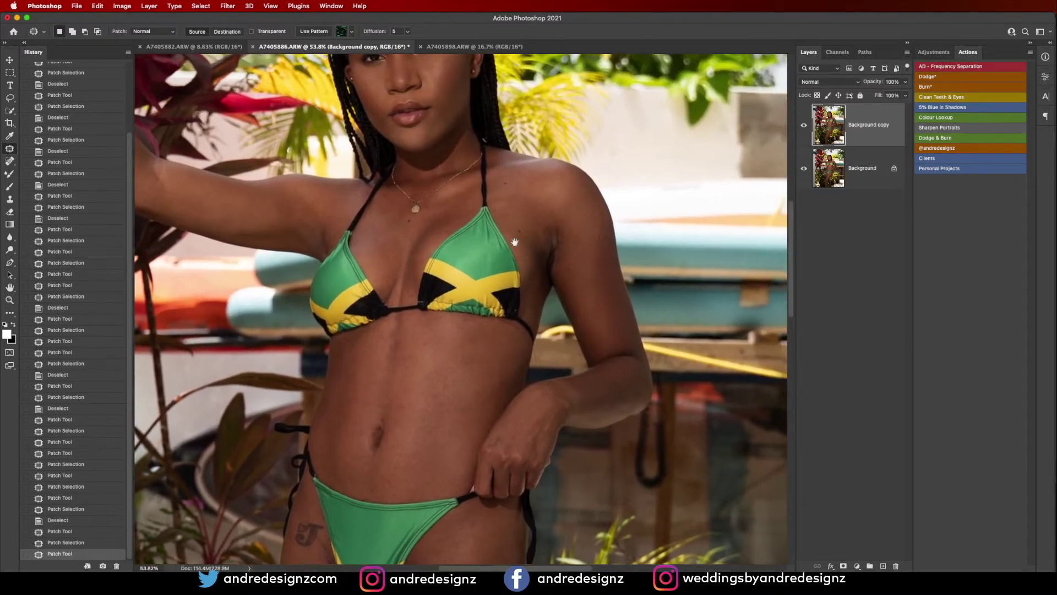
mouse_move(558, 223)
left_mouse_down()
mouse_move(552, 243)
mouse_move(558, 224)
left_mouse_up()
mouse_move(555, 237)
left_mouse_down()
mouse_move(585, 246)
mouse_move(570, 242)
mouse_move(585, 278)
mouse_move(559, 253)
left_mouse_up()
left_click(596, 246)
left_click(552, 244)
mouse_move(551, 181)
left_mouse_down()
mouse_move(543, 187)
mouse_move(562, 201)
mouse_move(529, 210)
mouse_move(573, 288)
left_mouse_up()
left_click(498, 224)
Patch the blemishes near the raised arm's armpit and on the upper chest beside the necklace.
mouse_move(516, 219)
left_mouse_down()
mouse_move(567, 302)
mouse_move(616, 206)
left_mouse_up()
mouse_move(420, 275)
left_mouse_down()
mouse_move(411, 297)
mouse_move(463, 310)
mouse_move(497, 270)
mouse_move(518, 279)
mouse_move(524, 252)
left_mouse_up()
key("ctrl+d")
key("super+d")
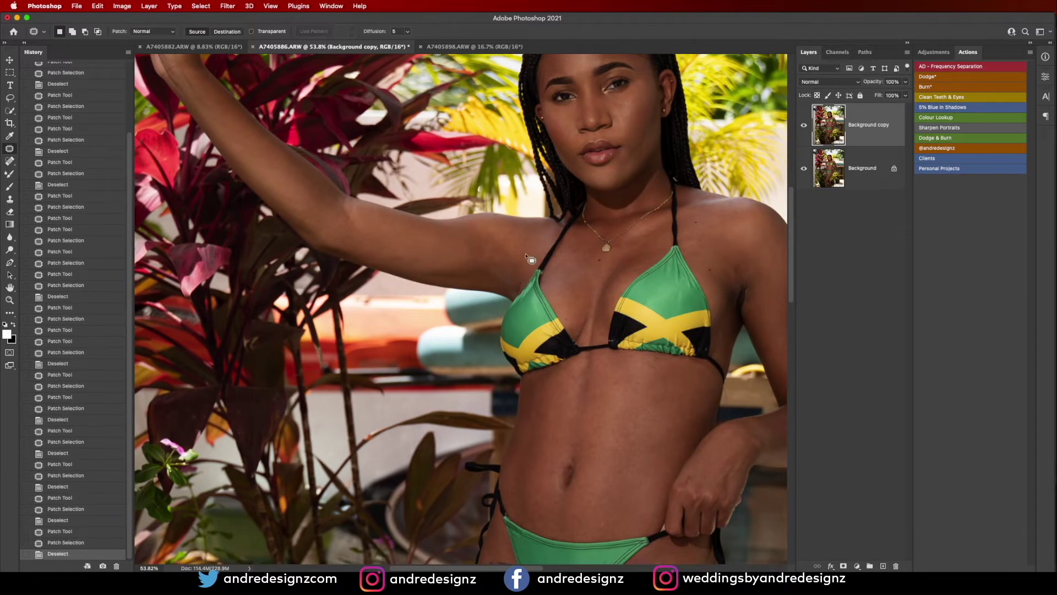
left_click_drag(513, 294, 523, 266)
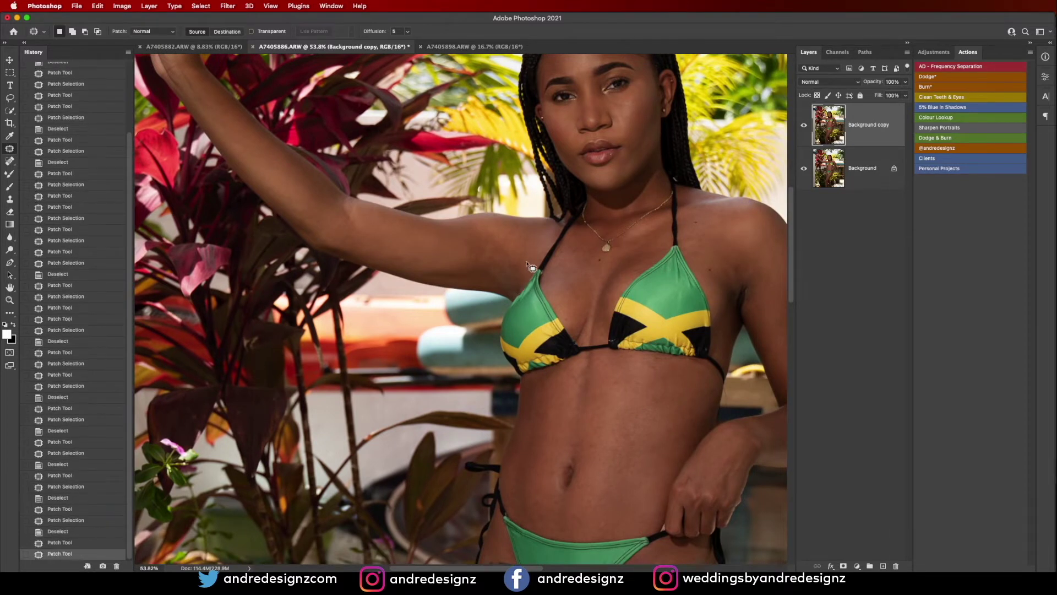
left_click_drag(630, 235, 637, 253)
key("super+d")
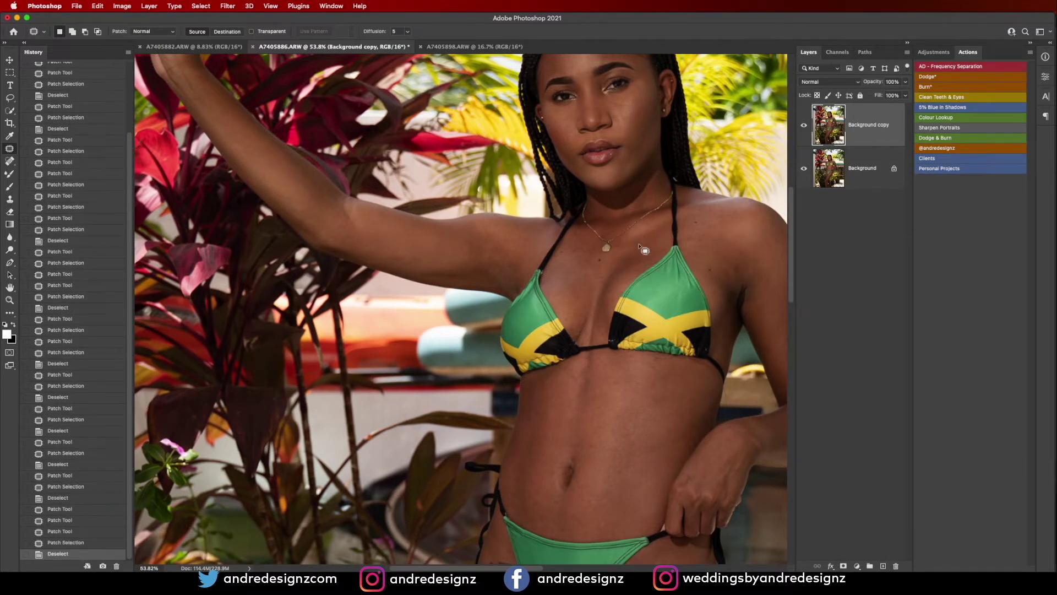
Patch the marks on the upper part of the lowered arm and on the abdomen under the bust.
left_click_drag(656, 170, 582, 336)
left_click_drag(609, 554, 517, 328)
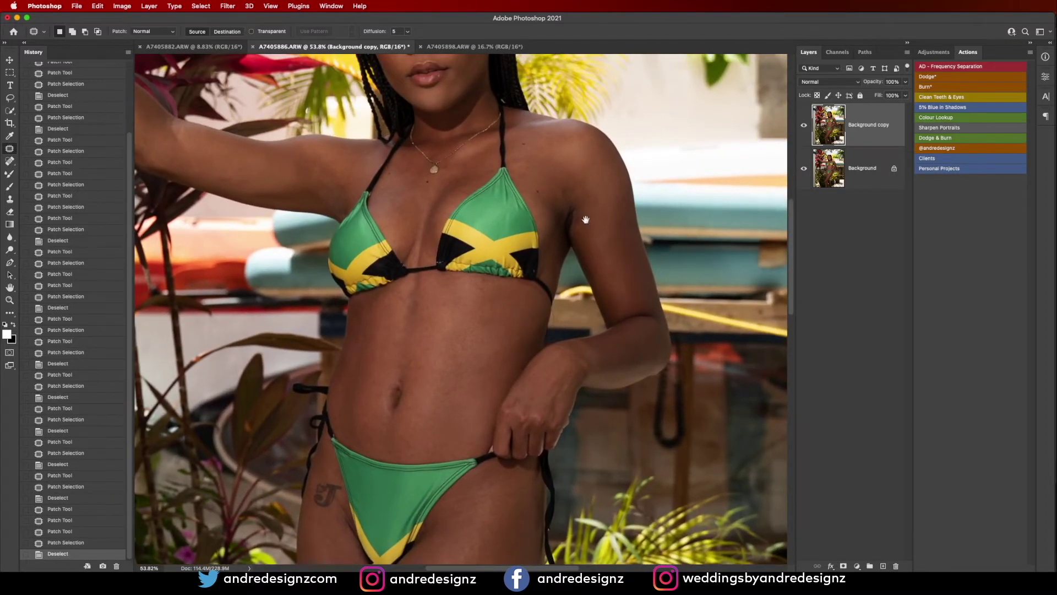
left_click_drag(597, 197, 610, 266)
key("super+d")
mouse_move(482, 324)
left_mouse_down()
mouse_move(543, 221)
mouse_move(483, 344)
mouse_move(496, 340)
left_mouse_up()
mouse_move(491, 342)
left_mouse_down()
mouse_move(524, 308)
mouse_move(563, 223)
mouse_move(514, 225)
mouse_move(537, 228)
mouse_move(524, 217)
mouse_move(538, 283)
left_mouse_up()
key("super+d")
Remove the tattoo on the hip beside the bikini bottom with the Patch tool.
scroll(506, 282, "down", 3)
scroll(528, 252, "left", 3)
key("ctrl+d")
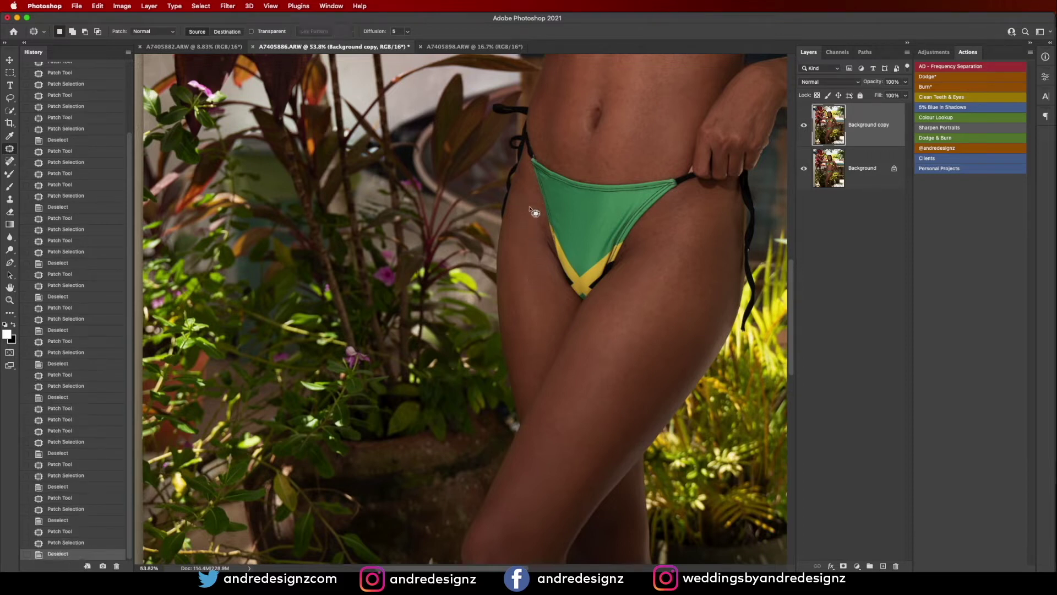
mouse_move(522, 190)
left_mouse_down()
mouse_move(531, 226)
mouse_move(546, 215)
mouse_move(529, 247)
left_mouse_up()
key("super+d")
key("super+d")
Patch the waist area beside the hand on the hip and save the photo.
left_click_drag(667, 157, 609, 279)
key("super+d")
mouse_move(682, 159)
left_mouse_down()
mouse_move(569, 282)
mouse_move(569, 266)
left_mouse_up()
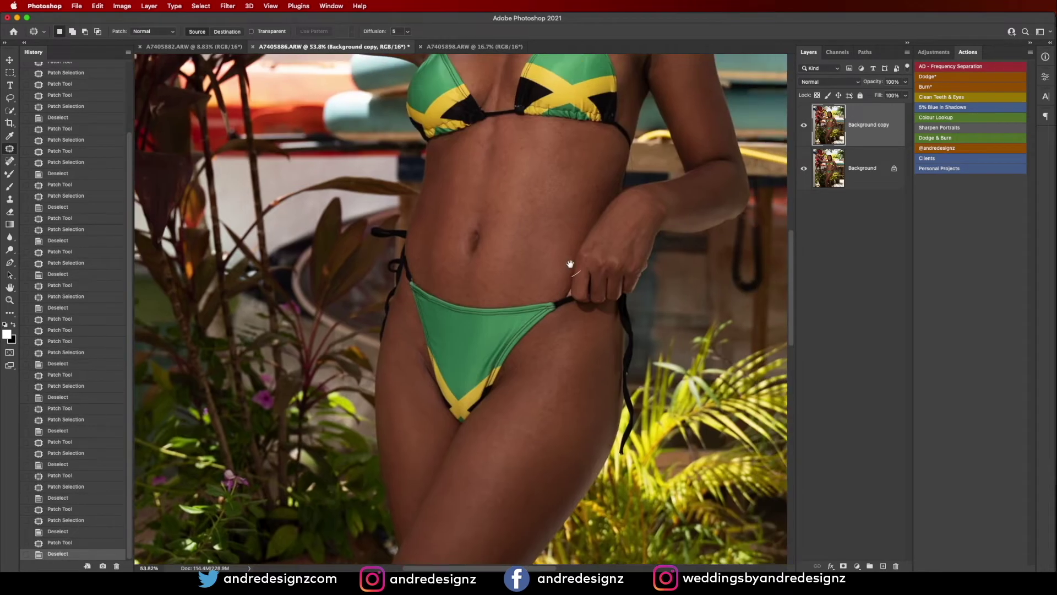
key("super+0")
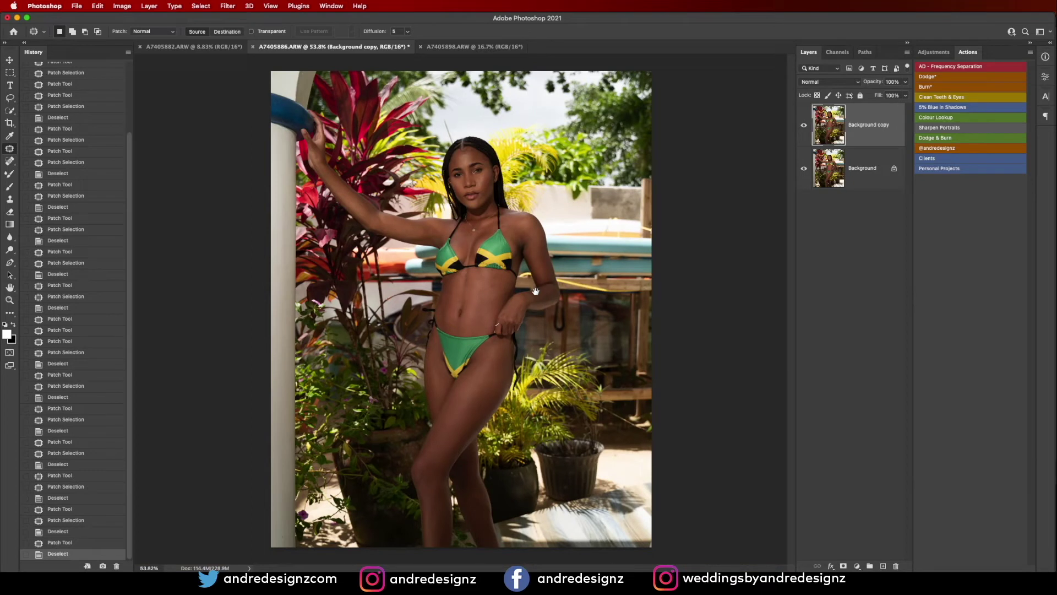
key("ctrl+s")
Run the AD - Frequency Separation action with a 6.4-pixel Gaussian Blur and select the Low layer.
left_click(966, 65)
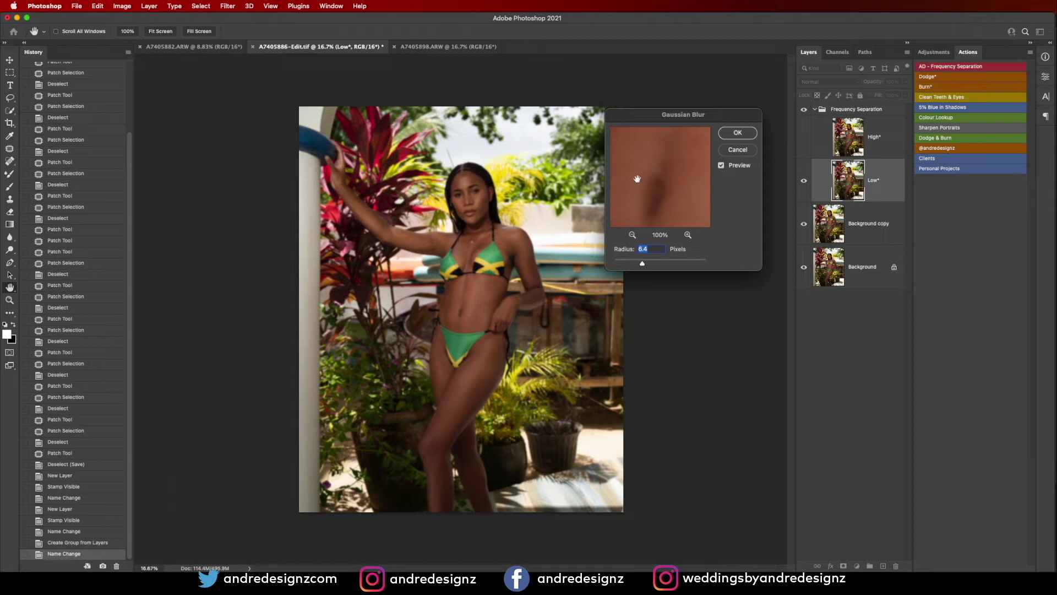
key("Return")
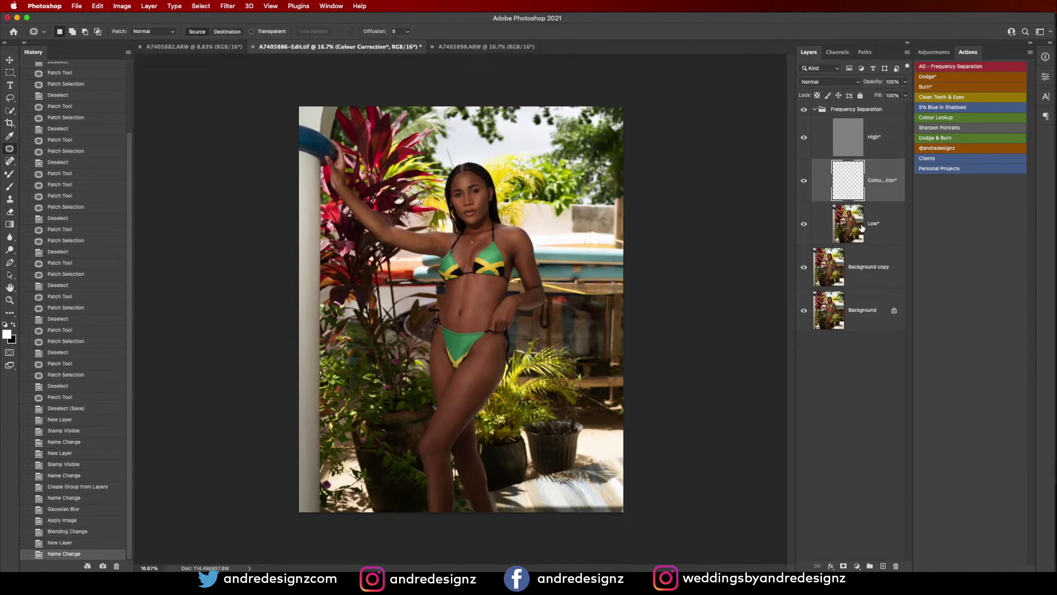
left_click(853, 231)
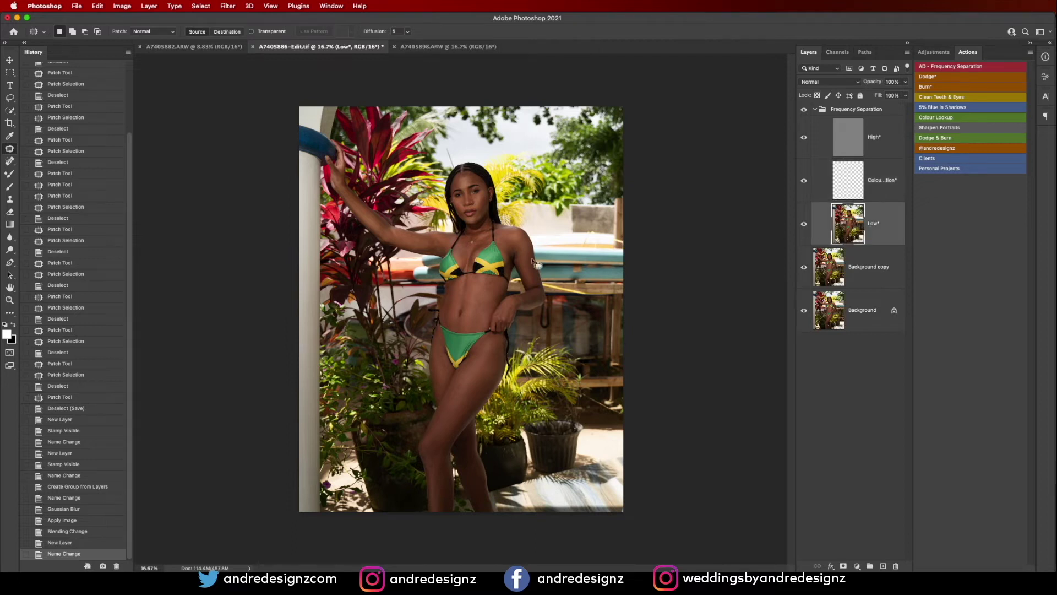
Blend the skin tones along the raised forearm on the Low layer with a smaller Mixer Brush.
left_click(9, 175)
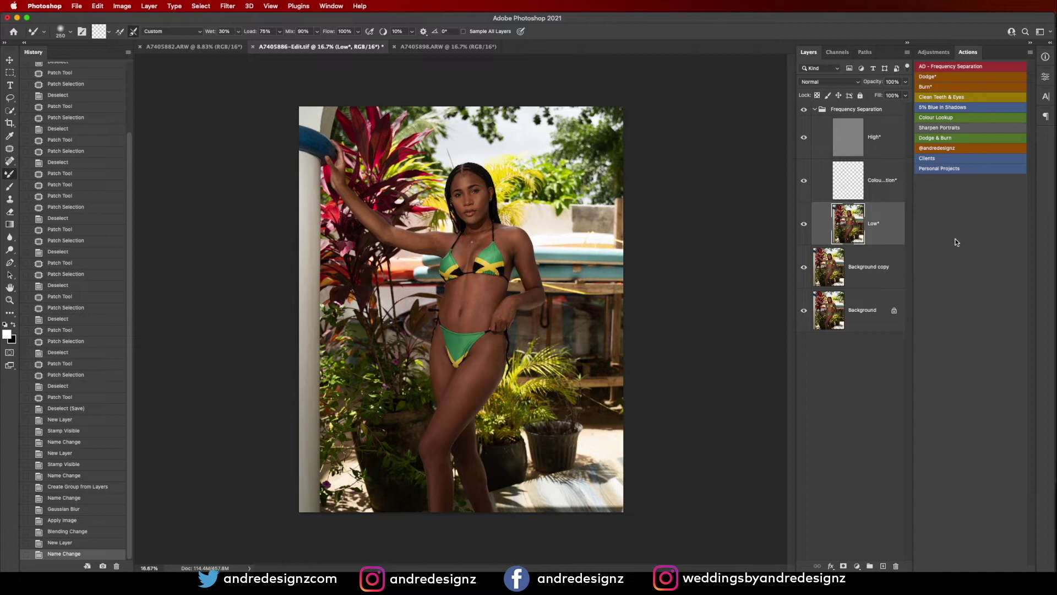
scroll(451, 203, "up", 5)
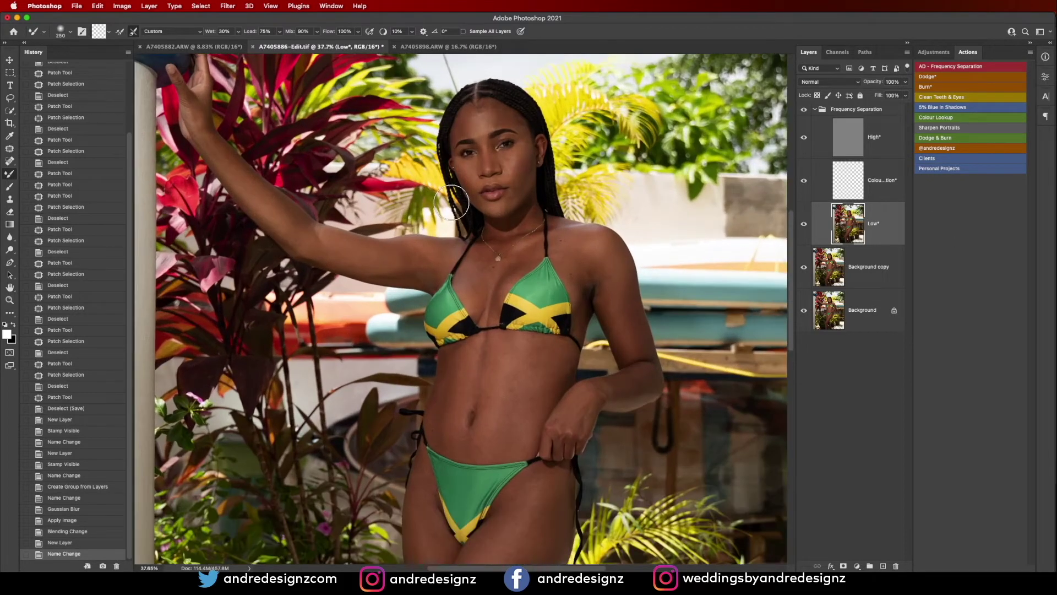
key("bracketleft")
key("bracketleft")
key("bracketleft")
key("bracketleft")
key("bracketright")
left_click_drag(263, 197, 307, 235)
mouse_move(261, 194)
left_mouse_down()
mouse_move(313, 238)
mouse_move(247, 190)
left_mouse_up()
left_click_drag(216, 150, 241, 184)
Blend the skin tones from the raised arm's elbow along the upper arm to the armpit, adjusting the brush size.
key("bracketleft")
key("bracketleft")
mouse_move(275, 227)
left_mouse_down()
mouse_move(255, 203)
mouse_move(305, 254)
mouse_move(288, 244)
mouse_move(321, 248)
mouse_move(272, 194)
mouse_move(286, 212)
mouse_move(228, 168)
mouse_move(287, 232)
left_mouse_up()
key("bracketright")
key("bracketright")
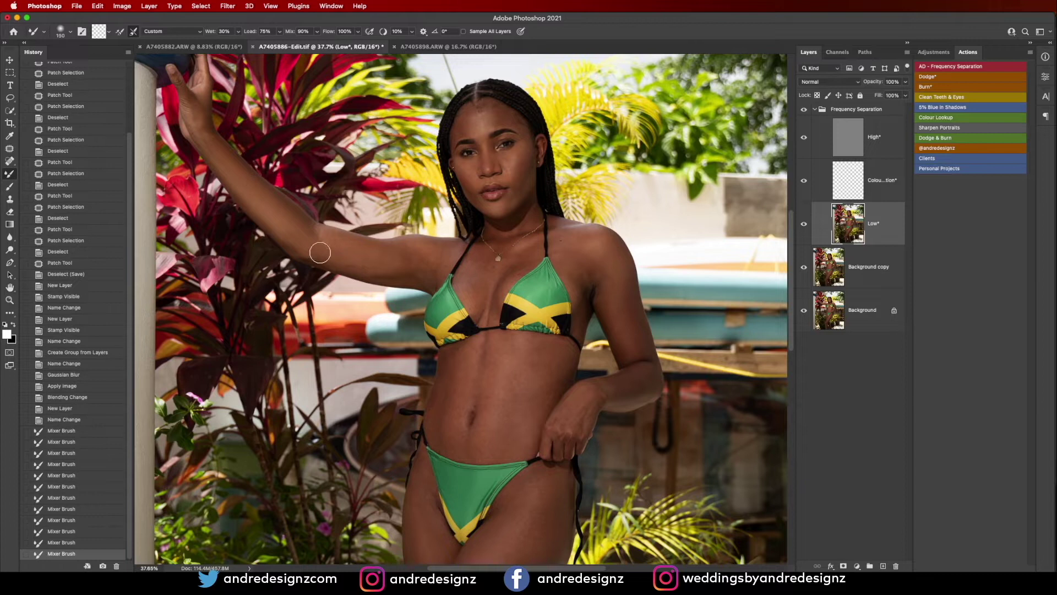
mouse_move(396, 267)
left_mouse_down()
mouse_move(375, 262)
mouse_move(421, 276)
mouse_move(412, 262)
mouse_move(344, 245)
mouse_move(438, 263)
mouse_move(389, 255)
mouse_move(439, 256)
mouse_move(436, 248)
mouse_move(393, 256)
mouse_move(438, 266)
mouse_move(396, 273)
mouse_move(430, 279)
mouse_move(391, 275)
mouse_move(409, 281)
mouse_move(425, 282)
mouse_move(436, 264)
mouse_move(382, 257)
mouse_move(437, 256)
mouse_move(408, 251)
mouse_move(431, 275)
mouse_move(430, 259)
mouse_move(408, 258)
mouse_move(449, 253)
mouse_move(401, 245)
mouse_move(432, 251)
mouse_move(402, 269)
mouse_move(374, 267)
mouse_move(443, 294)
left_mouse_up()
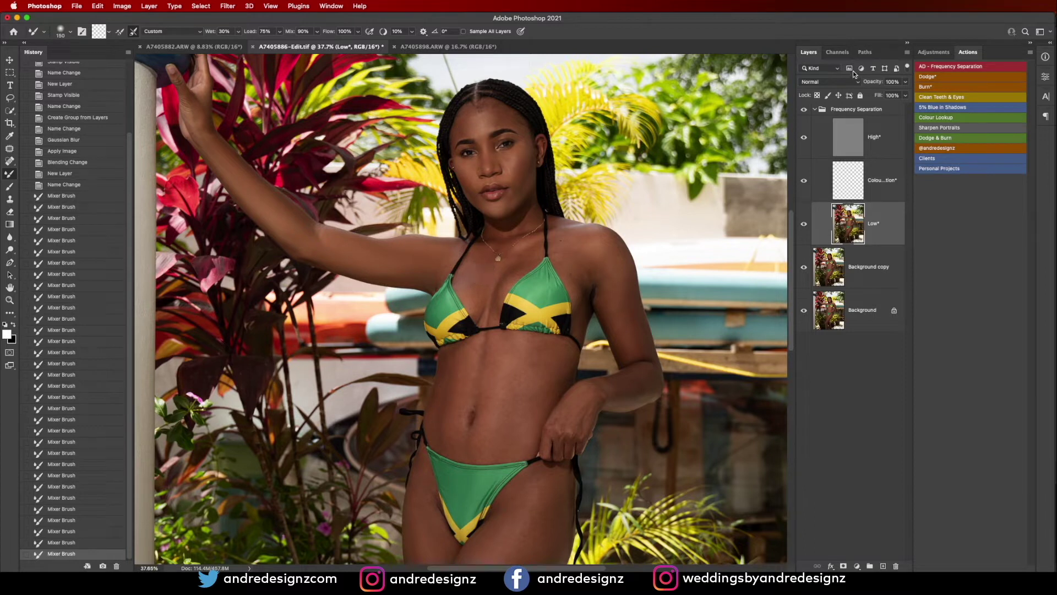
Delete the Frequency Separation group and rerun the AD - Frequency Separation action with a 6.4-pixel Gaussian Blur.
left_click(837, 111)
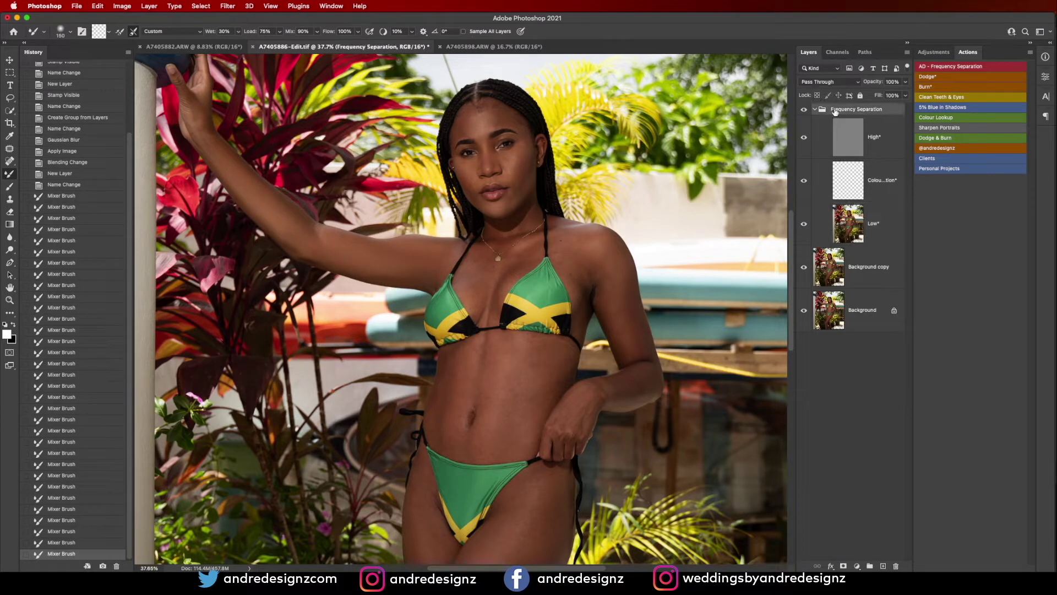
key("Delete")
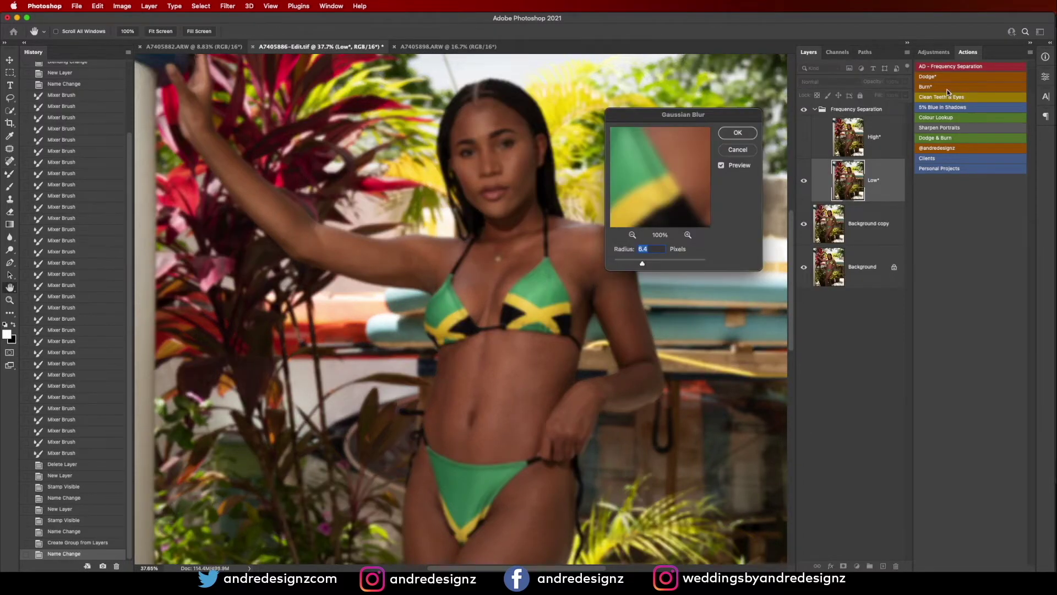
left_click(740, 134)
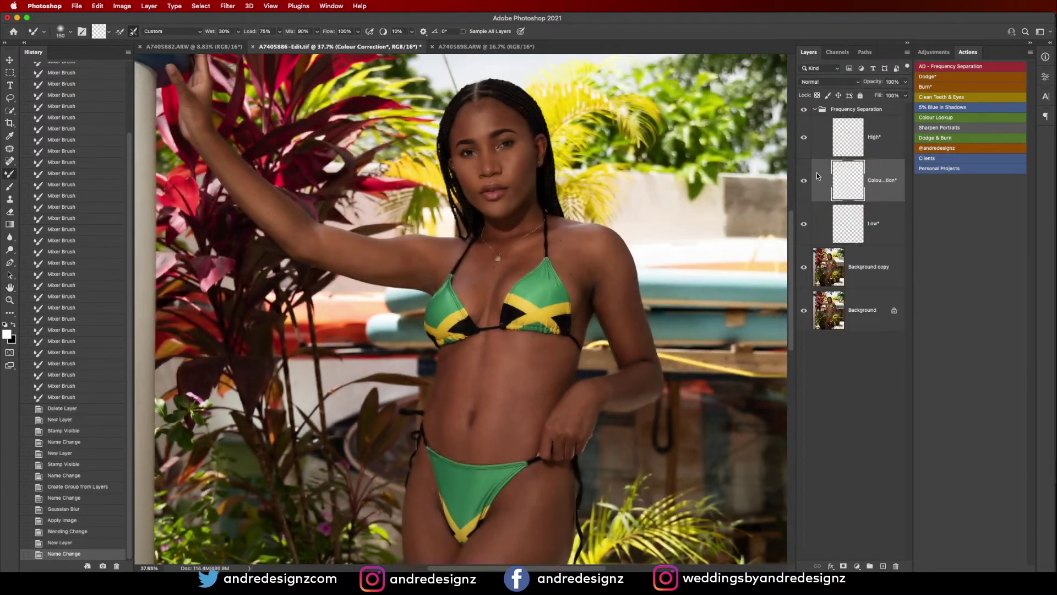
Blend the skin tones along the raised forearm on the Low layer with the Mixer Brush, varying the brush size.
key("bracketleft")
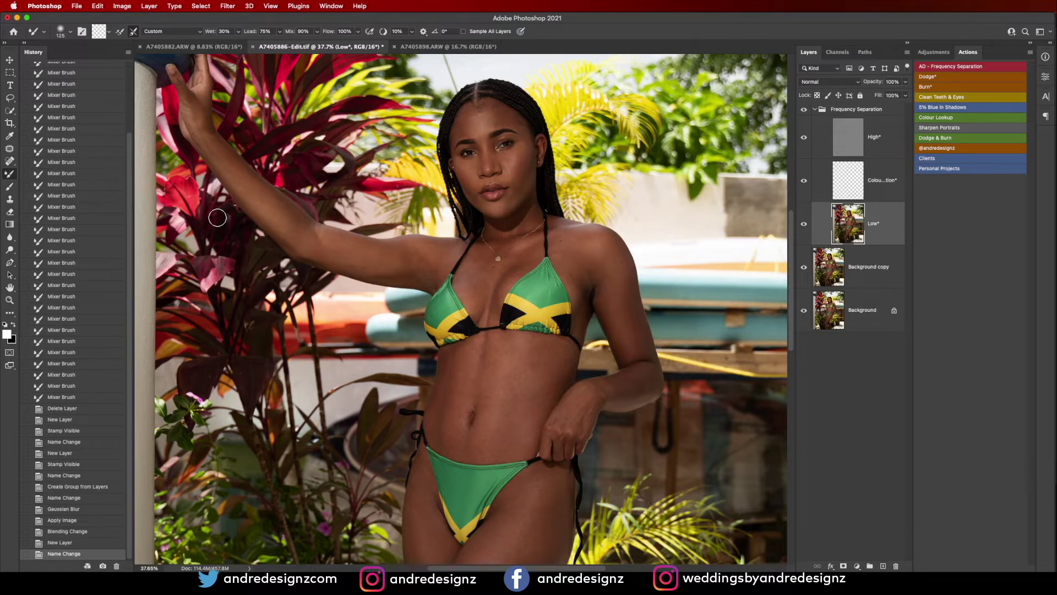
key("bracketright")
mouse_move(273, 215)
left_mouse_down()
mouse_move(314, 242)
mouse_move(261, 190)
mouse_move(276, 212)
left_mouse_up()
mouse_move(253, 193)
left_mouse_down()
mouse_move(265, 208)
mouse_move(232, 173)
left_mouse_up()
left_click_drag(231, 174, 213, 144)
key("bracketleft")
mouse_move(285, 217)
left_mouse_down()
mouse_move(316, 228)
mouse_move(283, 215)
mouse_move(274, 192)
mouse_move(300, 243)
mouse_move(276, 223)
mouse_move(295, 243)
mouse_move(283, 233)
mouse_move(309, 223)
mouse_move(357, 259)
mouse_move(332, 247)
mouse_move(393, 265)
mouse_move(376, 260)
mouse_move(428, 267)
mouse_move(398, 257)
mouse_move(449, 253)
mouse_move(357, 255)
mouse_move(425, 281)
mouse_move(386, 267)
mouse_move(435, 283)
mouse_move(369, 263)
mouse_move(383, 276)
mouse_move(324, 243)
mouse_move(352, 265)
mouse_move(308, 245)
mouse_move(316, 260)
mouse_move(291, 234)
left_mouse_up()
key("bracketright")
mouse_move(246, 190)
left_mouse_down()
mouse_move(231, 172)
mouse_move(264, 204)
mouse_move(223, 159)
mouse_move(253, 186)
left_mouse_up()
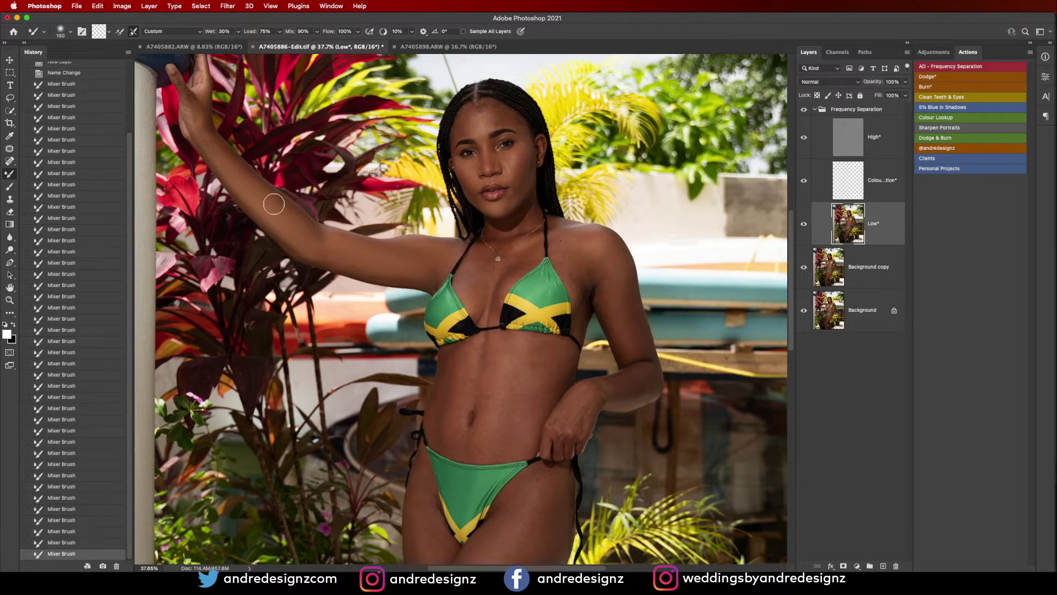
Blend the skin tones along the underside of the raised upper arm toward the armpit, adjusting the brush size.
mouse_move(386, 261)
left_mouse_down()
mouse_move(425, 258)
mouse_move(413, 248)
mouse_move(372, 250)
mouse_move(435, 281)
left_mouse_up()
key("bracketleft")
key("bracketleft")
key("bracketleft")
key("bracketright")
key("bracketright")
key("bracketright")
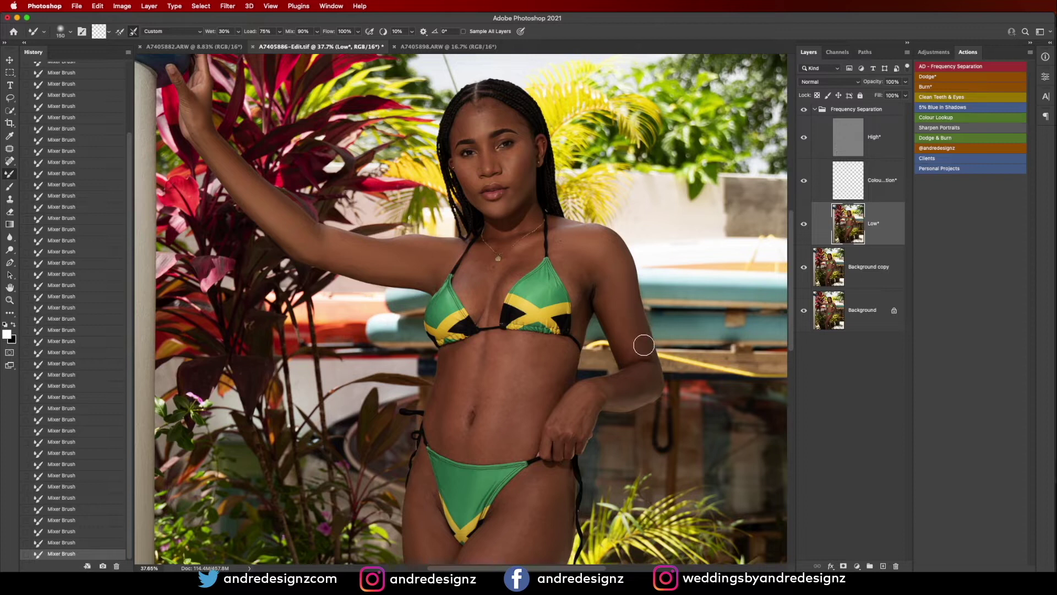
Blend the lowered arm and shoulder with a smaller Mixer Brush, comparing the last two strokes by undoing and redoing them.
key("bracketleft")
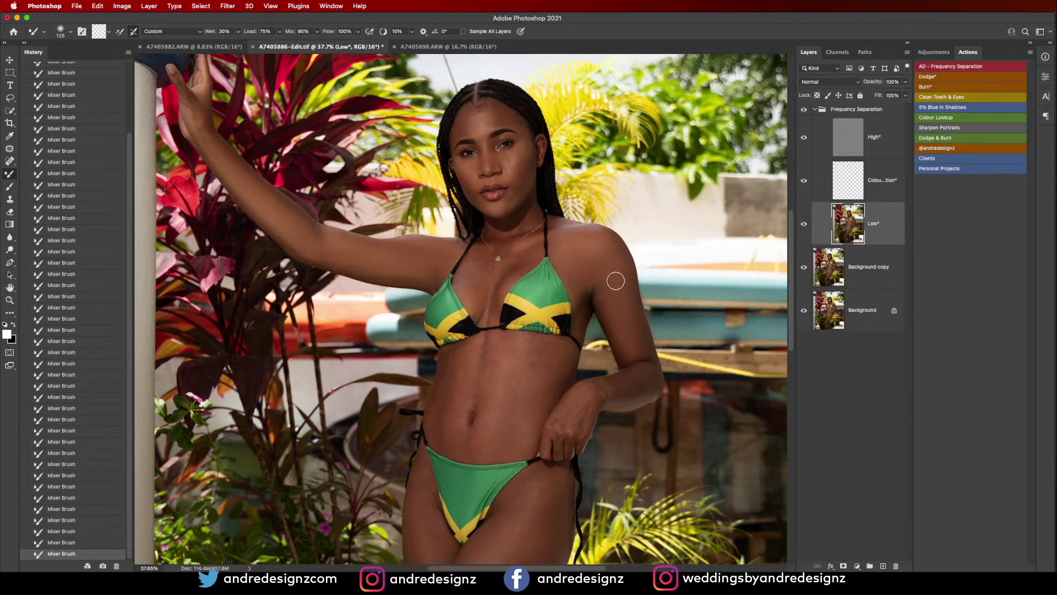
key("super+z")
key("super+z")
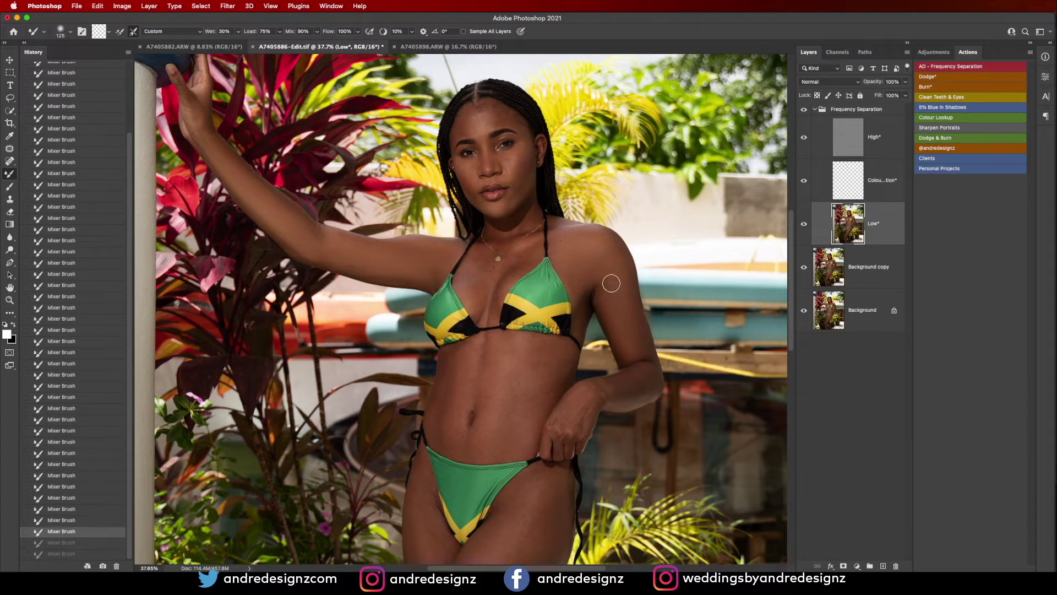
key("super+shift+z")
key("super+shift+z")
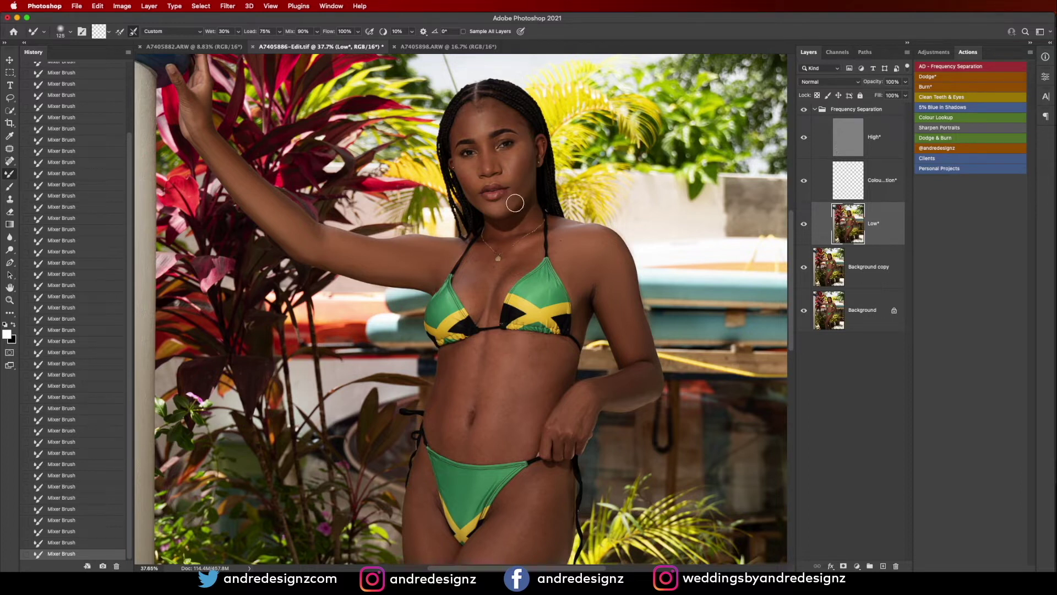
Blend the skin tones on the face with the Mixer Brush reduced to 60 pixels.
key("super+plus")
key("super+plus")
key("super+minus")
left_click_drag(570, 71, 539, 298)
key("bracketleft")
key("bracketleft")
key("bracketleft")
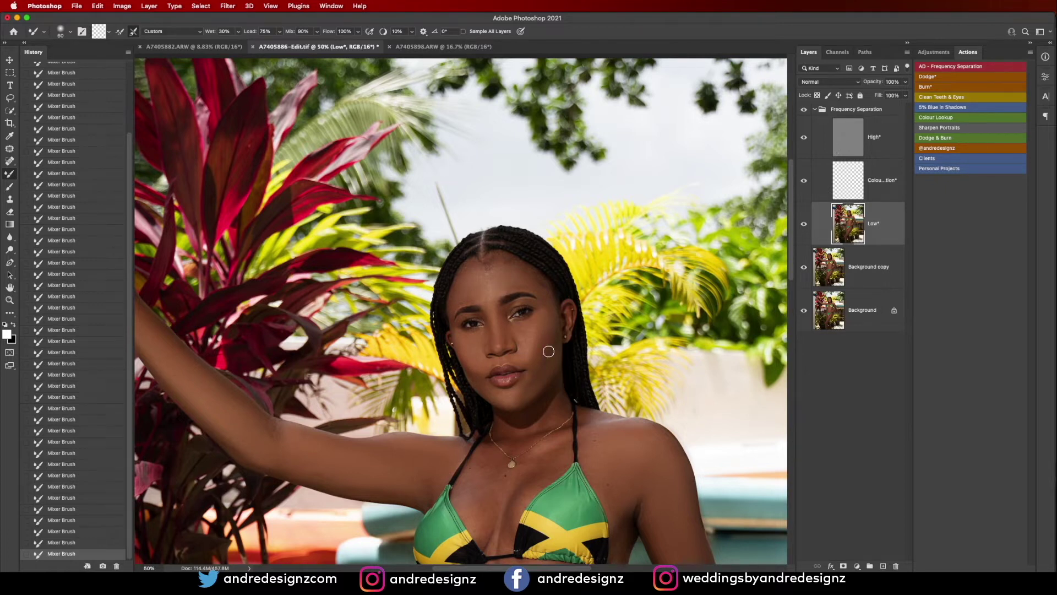
scroll(548, 351, "up", 5)
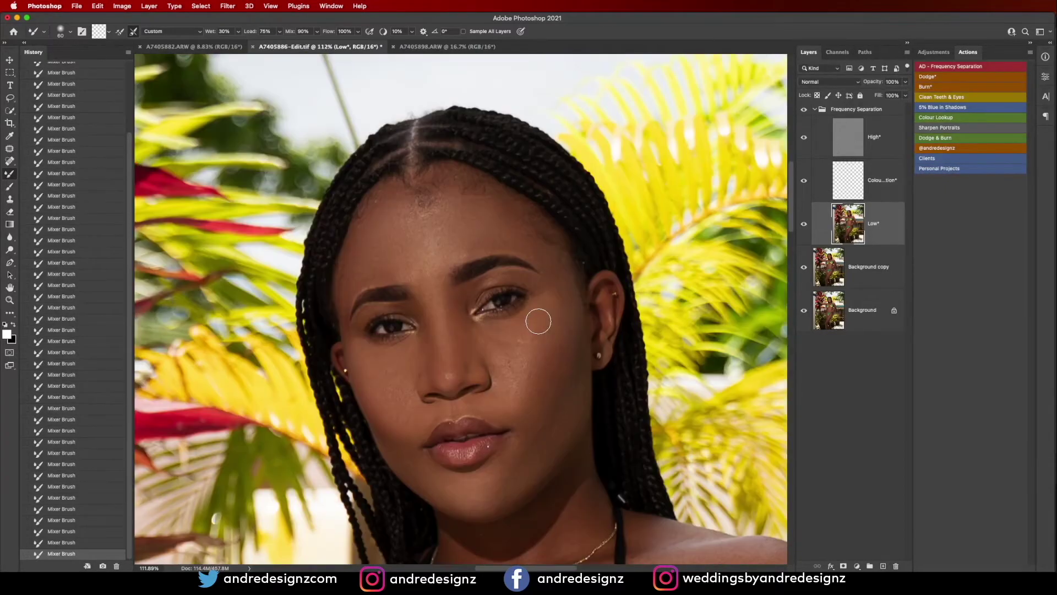
Patch the uneven skin texture on the forehead on the High layer with the Patch tool.
left_click(9, 149)
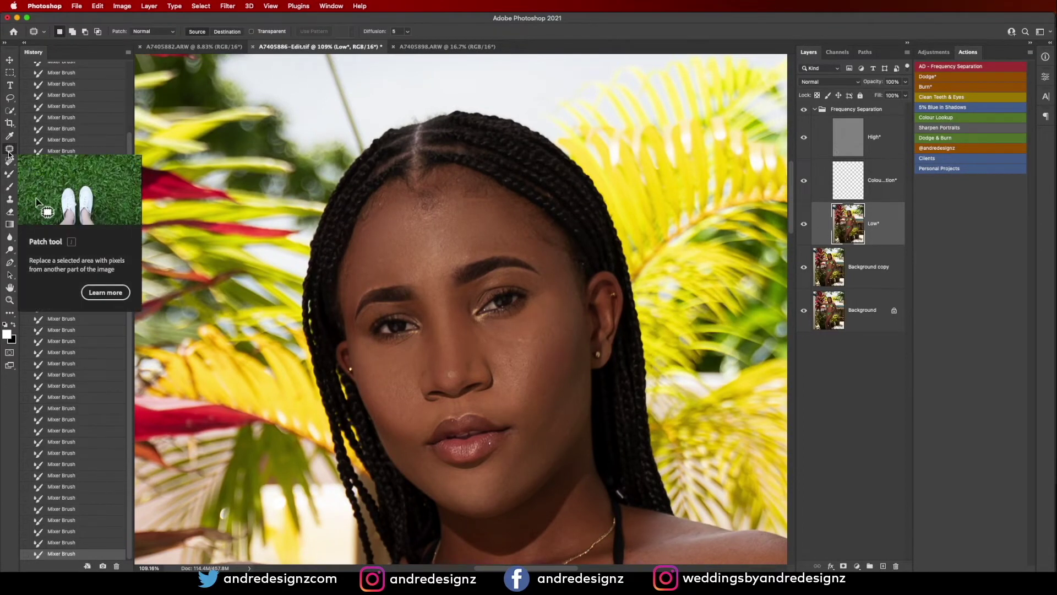
mouse_move(385, 203)
left_mouse_down()
mouse_move(376, 209)
mouse_move(386, 203)
mouse_move(416, 227)
mouse_move(375, 225)
left_mouse_up()
left_click(858, 140)
key("cmd+d")
left_click_drag(374, 232, 394, 259)
key("super+d")
left_click_drag(395, 259, 411, 259)
key("super+d")
Patch the textured spots on the cheek below the eye and beside the mouth on the High layer.
mouse_move(525, 347)
left_mouse_down()
mouse_move(536, 331)
mouse_move(571, 351)
left_mouse_up()
key("super+d")
key("super+d")
key("super+d")
mouse_move(572, 355)
left_mouse_down()
mouse_move(517, 370)
mouse_move(523, 379)
left_mouse_up()
key("super+d")
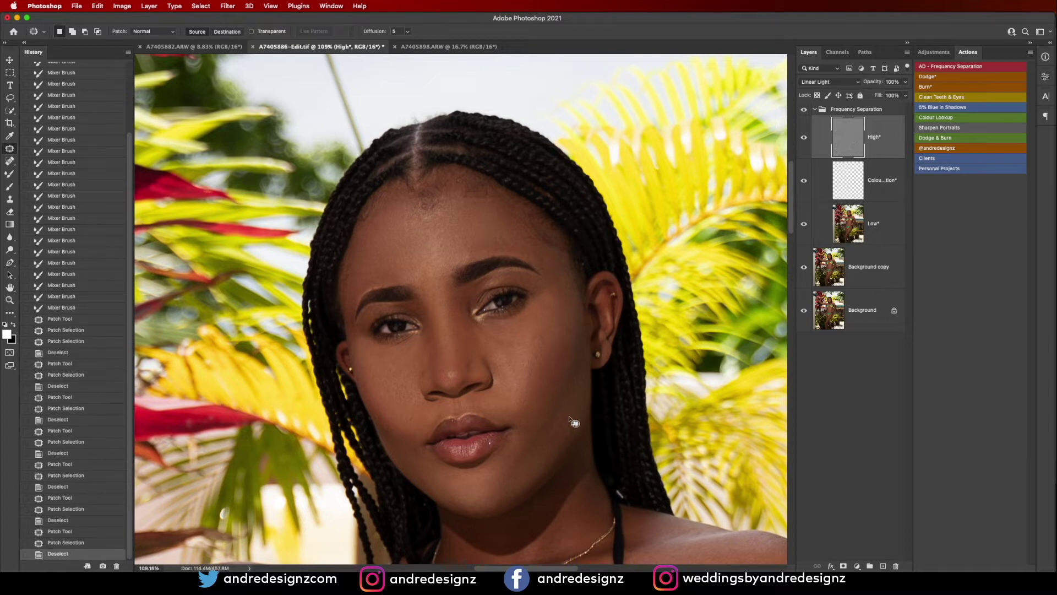
left_click_drag(571, 434, 507, 362)
key("super+d")
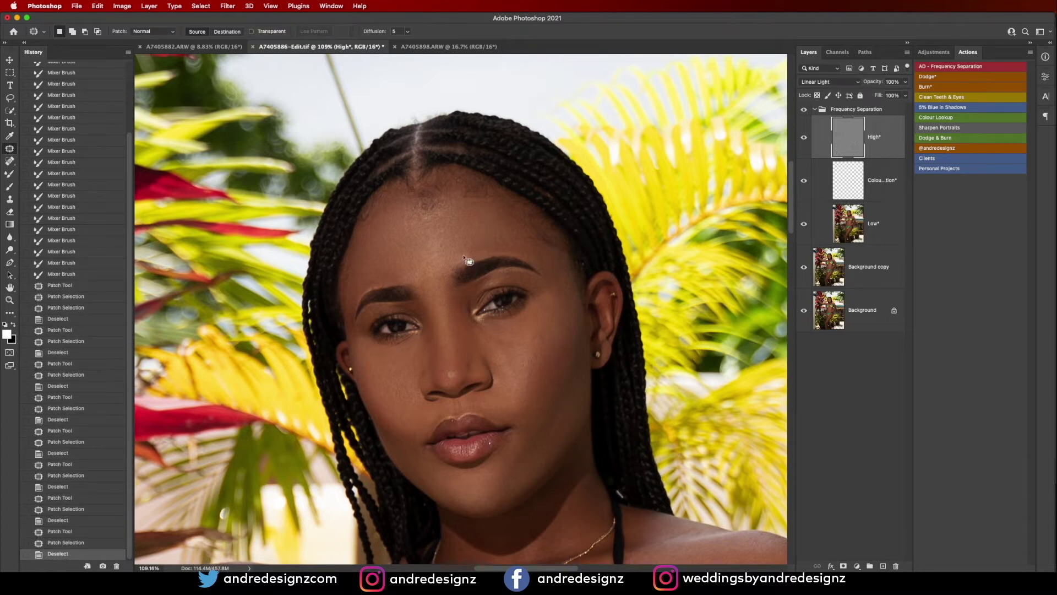
Patch the skin between the eyebrows and around the eye near the visible ear on the High layer.
mouse_move(465, 263)
left_mouse_down()
mouse_move(473, 226)
mouse_move(454, 236)
mouse_move(475, 242)
left_mouse_up()
key("super+d")
key("super+d")
mouse_move(482, 312)
left_mouse_down()
mouse_move(480, 228)
mouse_move(542, 219)
left_mouse_up()
mouse_move(541, 220)
left_mouse_down()
mouse_move(551, 254)
mouse_move(516, 251)
mouse_move(540, 280)
mouse_move(534, 224)
mouse_move(553, 214)
mouse_move(534, 321)
left_mouse_up()
key("super+d")
key("super+d")
key("super+d")
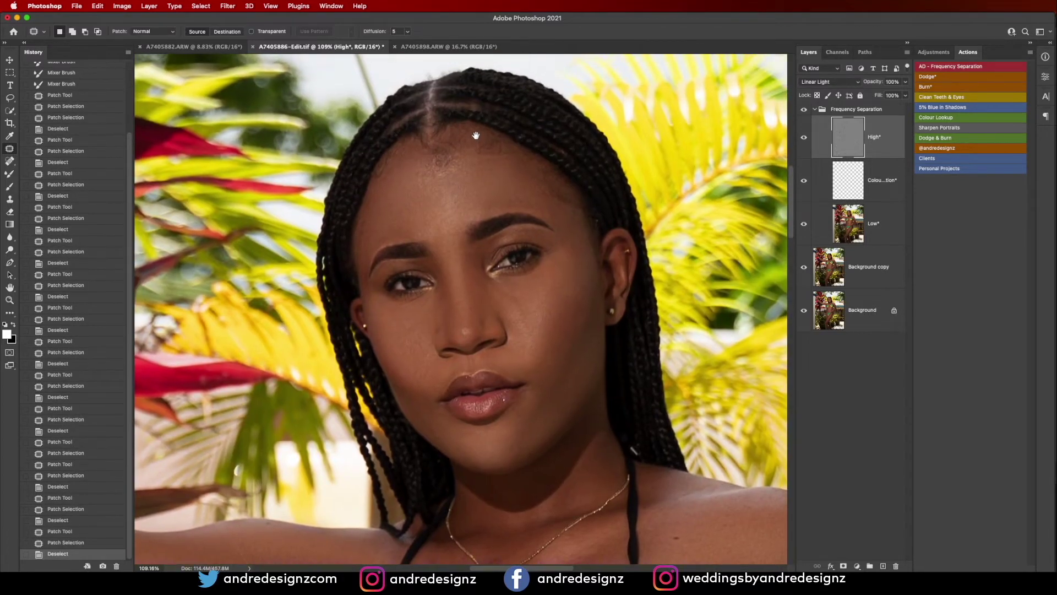
Patch the skin marks on the chest between the necklace pendant and the bikini top on the High layer.
left_click_drag(477, 136, 472, 140)
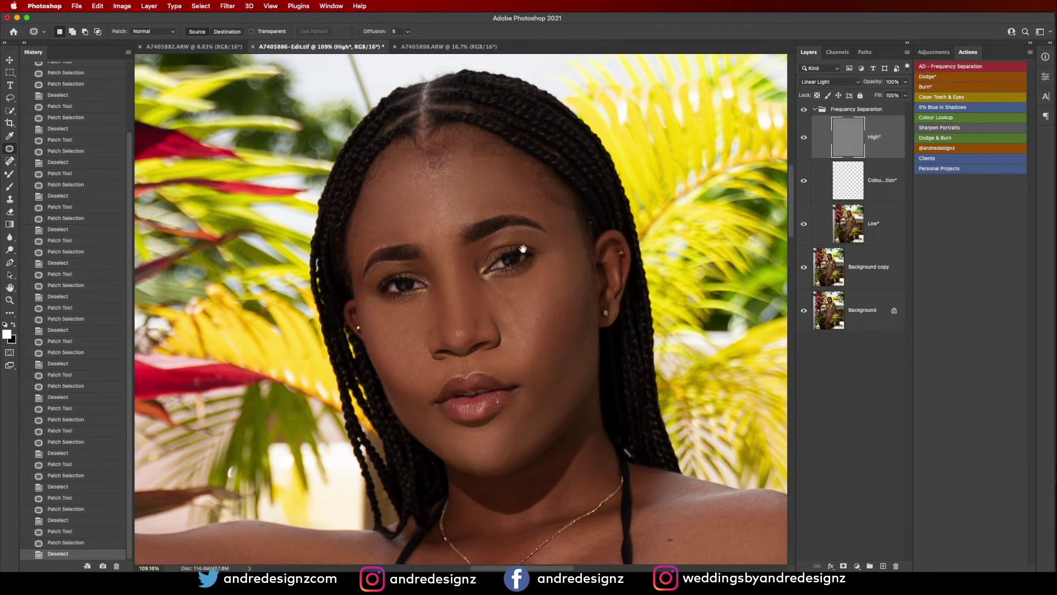
scroll(564, 212, "down", 5)
scroll(545, 158, "down", 5)
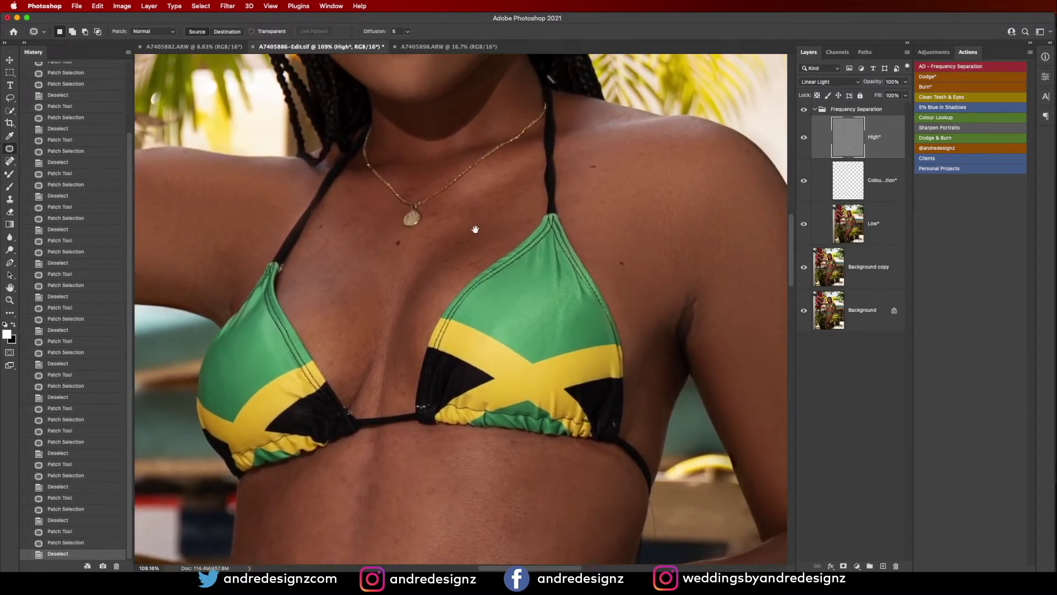
left_click_drag(475, 229, 597, 202)
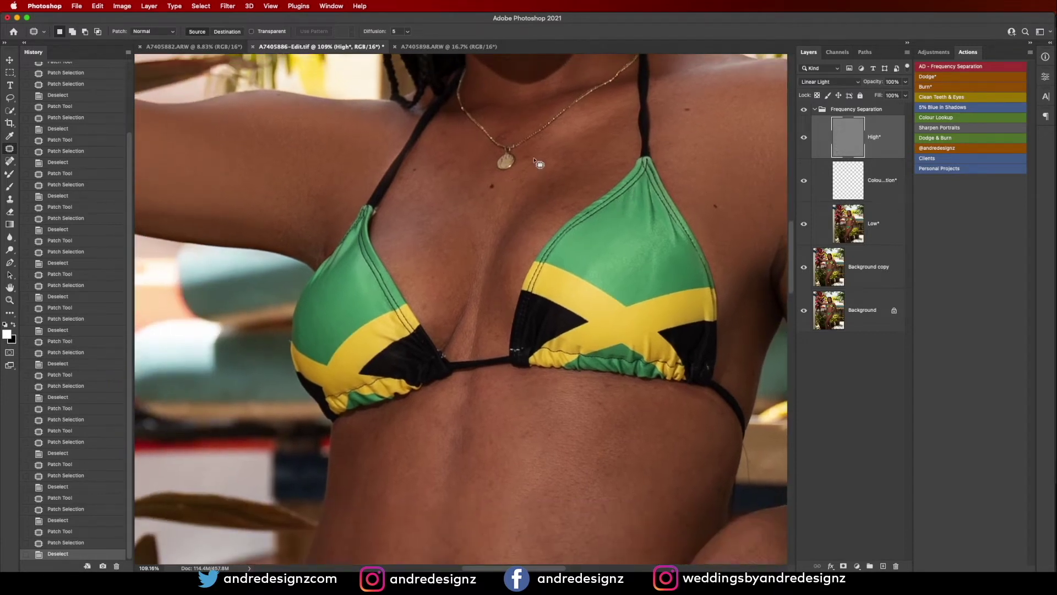
left_click_drag(533, 164, 532, 156)
left_click_drag(528, 159, 552, 151)
key("super+d")
left_click_drag(542, 189, 558, 178)
left_click_drag(551, 185, 581, 172)
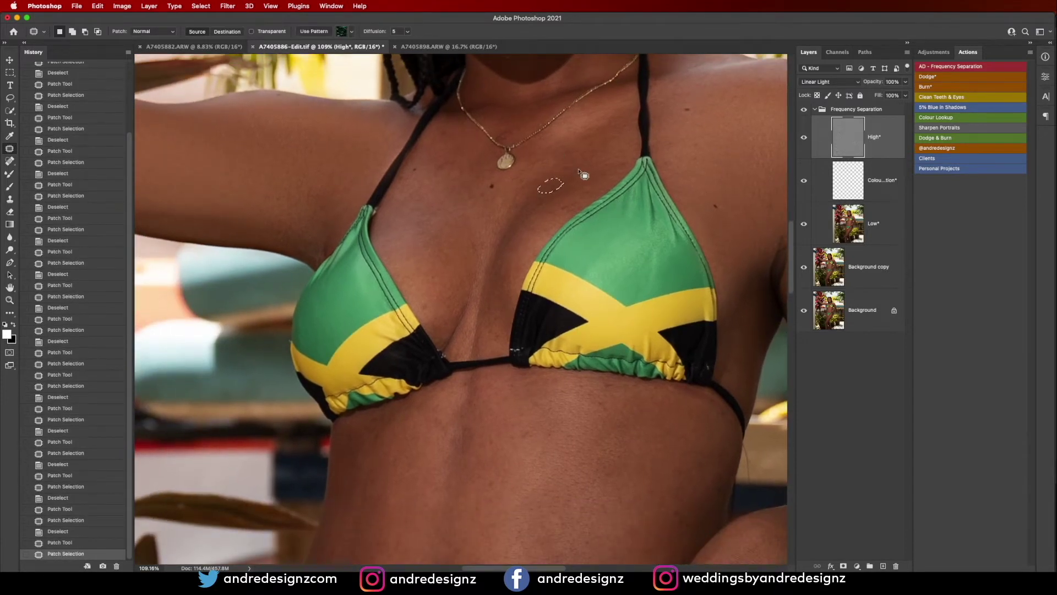
key("super+d")
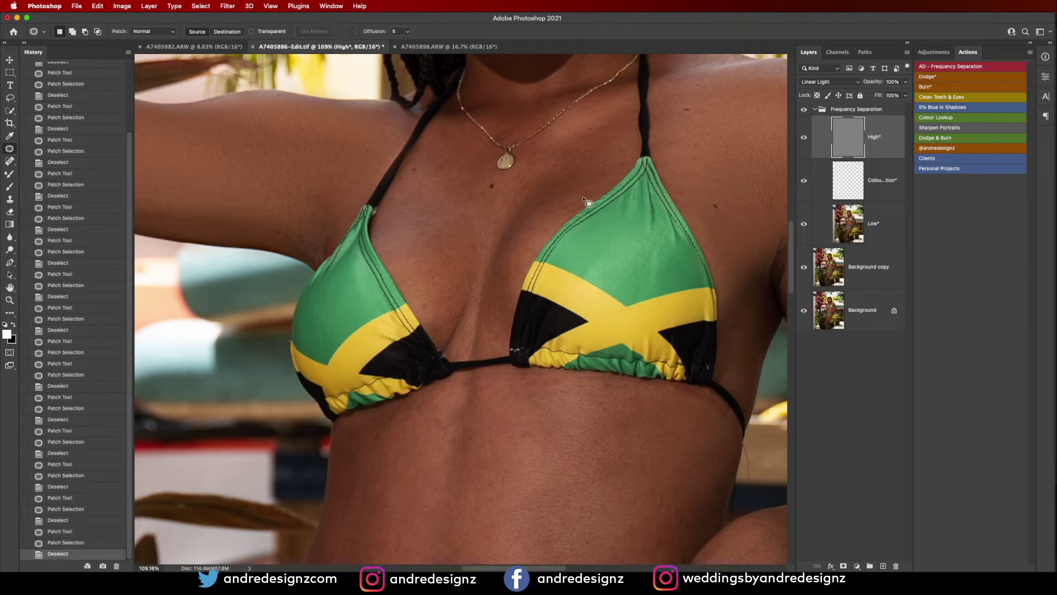
Blend the chest skin below the pendant on the Low layer with the Mixer Brush and compare with the Frequency Separation group hidden.
left_click(877, 220)
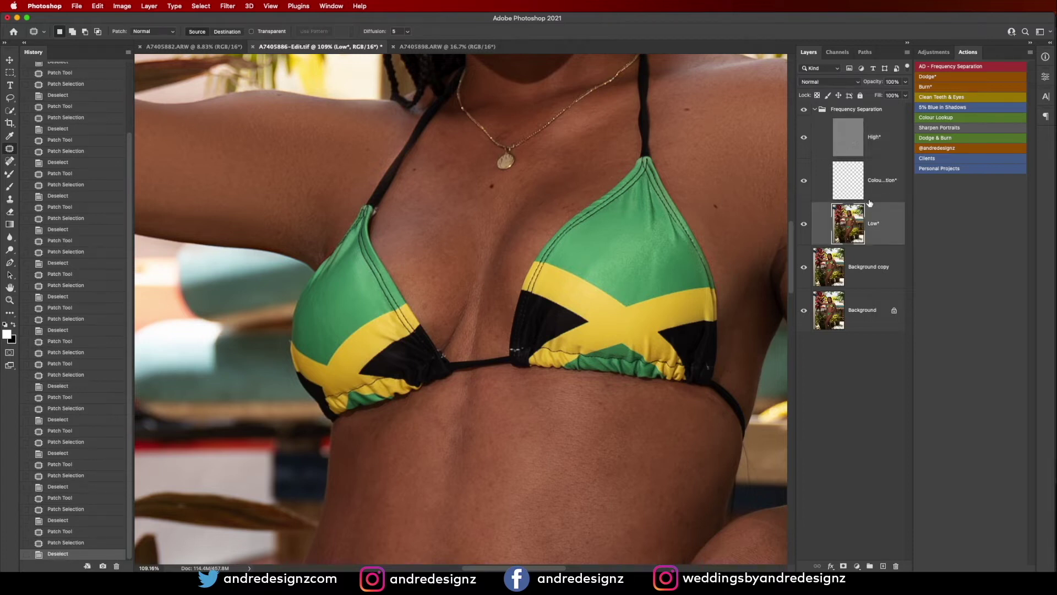
key("b")
left_click_drag(424, 233, 454, 296)
mouse_move(444, 252)
left_mouse_down()
mouse_move(443, 324)
mouse_move(423, 305)
left_mouse_up()
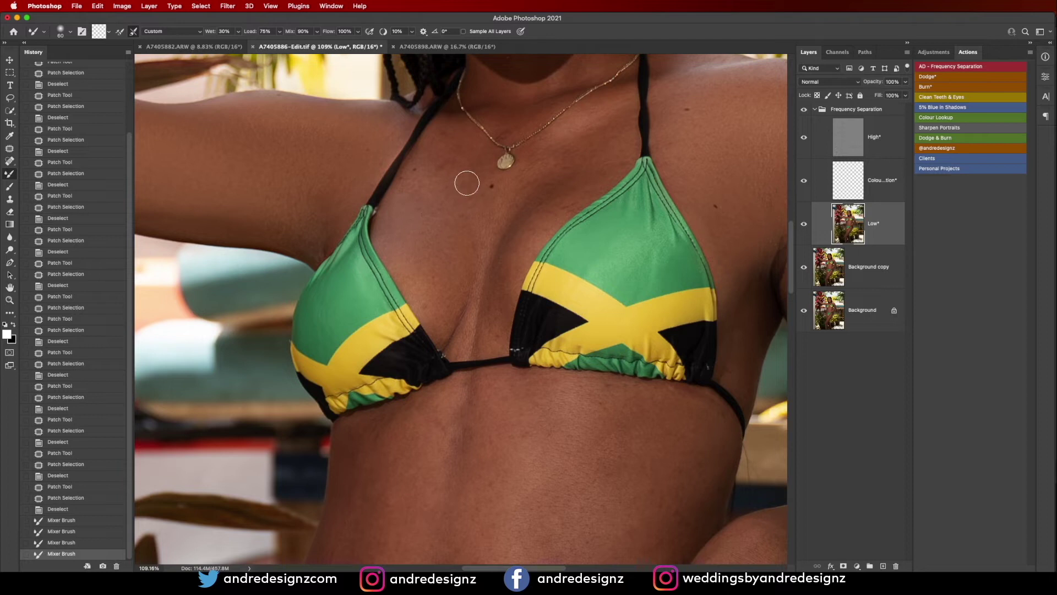
left_click_drag(464, 291, 467, 284)
left_click(805, 110)
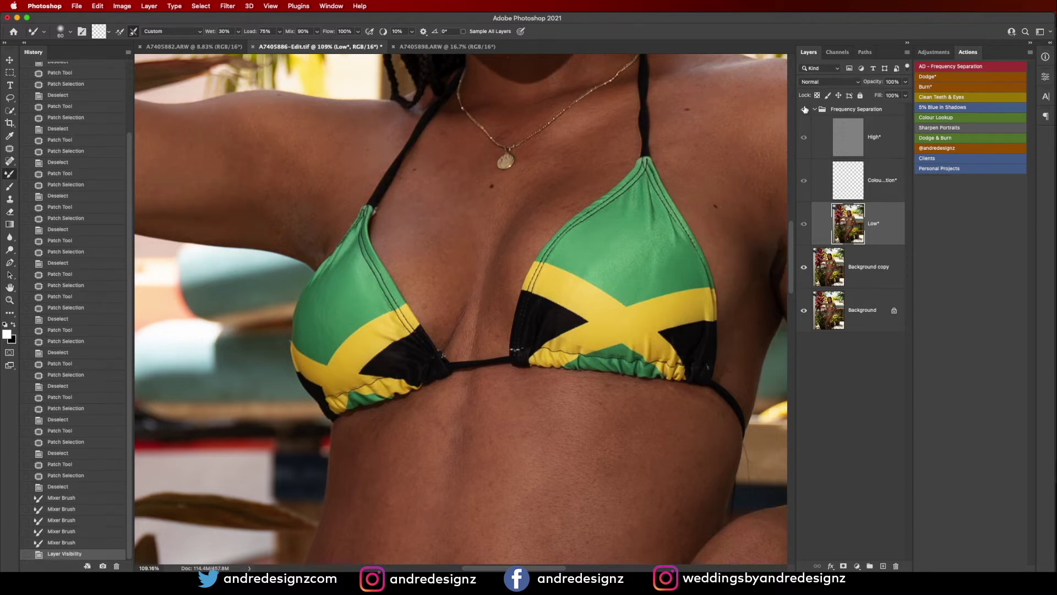
left_click(804, 109)
Blend the skin tones across the cleavage and upper chest on the Low layer with the Mixer Brush.
left_click_drag(564, 181, 504, 272)
left_click_drag(539, 198, 489, 295)
left_click_drag(517, 219, 497, 313)
left_click_drag(495, 264, 507, 277)
mouse_move(594, 152)
left_mouse_down()
mouse_move(545, 222)
mouse_move(596, 167)
mouse_move(546, 218)
mouse_move(594, 179)
mouse_move(568, 192)
mouse_move(580, 149)
mouse_move(527, 189)
mouse_move(593, 133)
mouse_move(518, 201)
mouse_move(610, 118)
mouse_move(581, 187)
left_mouse_up()
left_click_drag(609, 114, 571, 254)
mouse_move(560, 196)
left_mouse_down()
mouse_move(545, 203)
mouse_move(568, 170)
mouse_move(561, 193)
left_mouse_up()
left_click_drag(471, 243, 448, 232)
mouse_move(511, 234)
left_mouse_down()
mouse_move(558, 191)
mouse_move(507, 238)
left_mouse_up()
mouse_move(553, 203)
left_mouse_down()
mouse_move(455, 257)
mouse_move(464, 265)
mouse_move(440, 230)
left_mouse_up()
Blend the skin tones around the shoulder and upper lowered arm on the Low layer with the Mixer Brush.
left_click_drag(554, 158, 566, 278)
mouse_move(513, 254)
left_mouse_down()
mouse_move(483, 287)
mouse_move(515, 253)
left_mouse_up()
left_click_drag(574, 176, 541, 246)
mouse_move(569, 160)
left_mouse_down()
mouse_move(560, 255)
mouse_move(566, 236)
mouse_move(522, 333)
mouse_move(484, 365)
mouse_move(517, 366)
mouse_move(541, 320)
left_mouse_up()
left_click_drag(629, 419, 518, 265)
left_click_drag(567, 329, 551, 384)
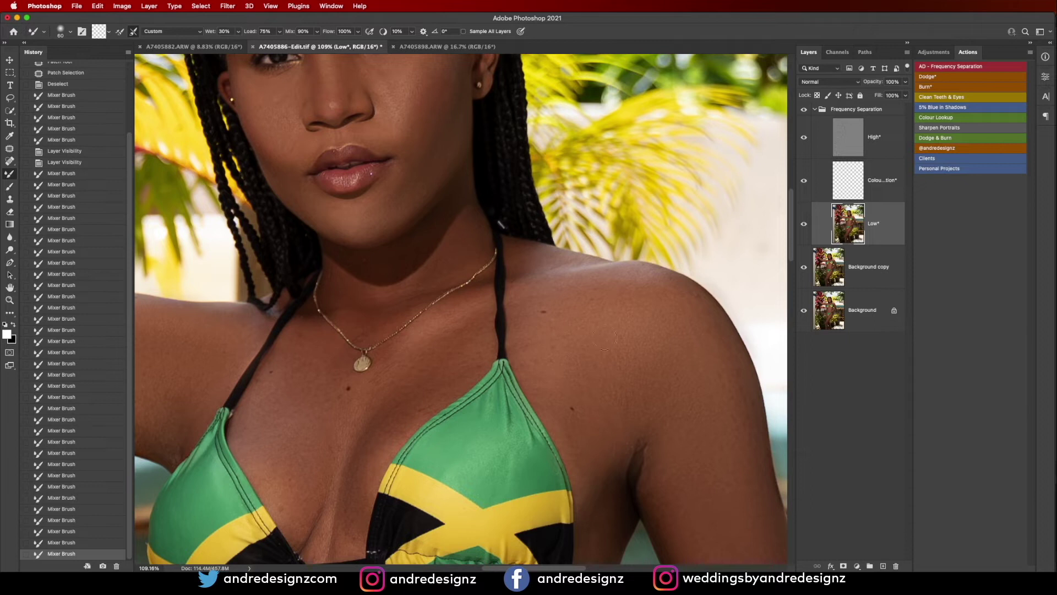
mouse_move(616, 344)
left_mouse_down()
mouse_move(647, 364)
mouse_move(657, 399)
mouse_move(642, 408)
mouse_move(665, 387)
mouse_move(671, 402)
mouse_move(667, 452)
left_mouse_up()
left_click_drag(672, 413, 613, 219)
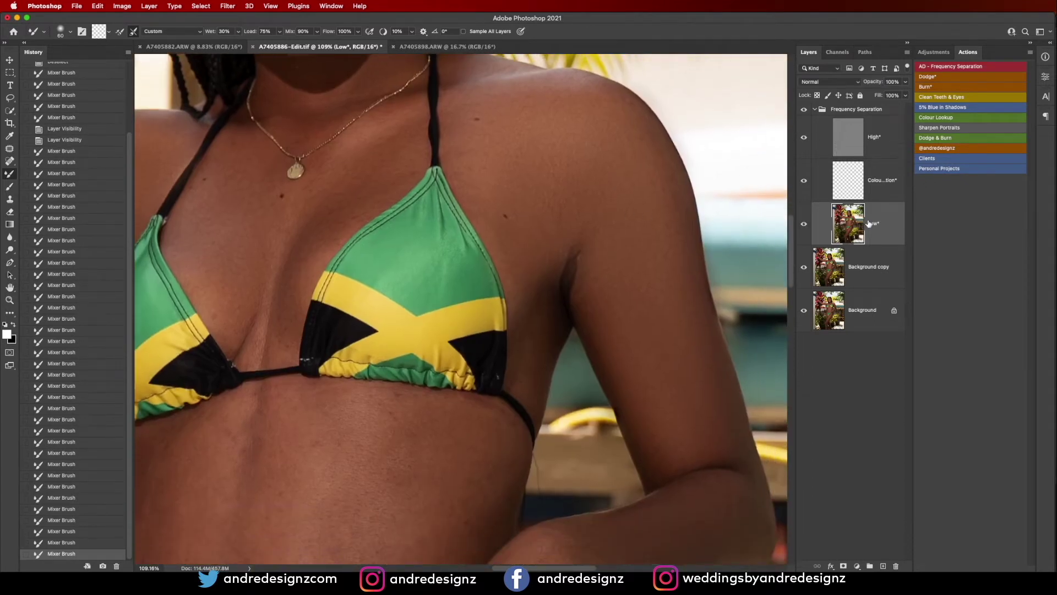
Patch the armpit crease of the lowered arm on the High layer and compare with the Frequency Separation group hidden.
left_click(862, 154)
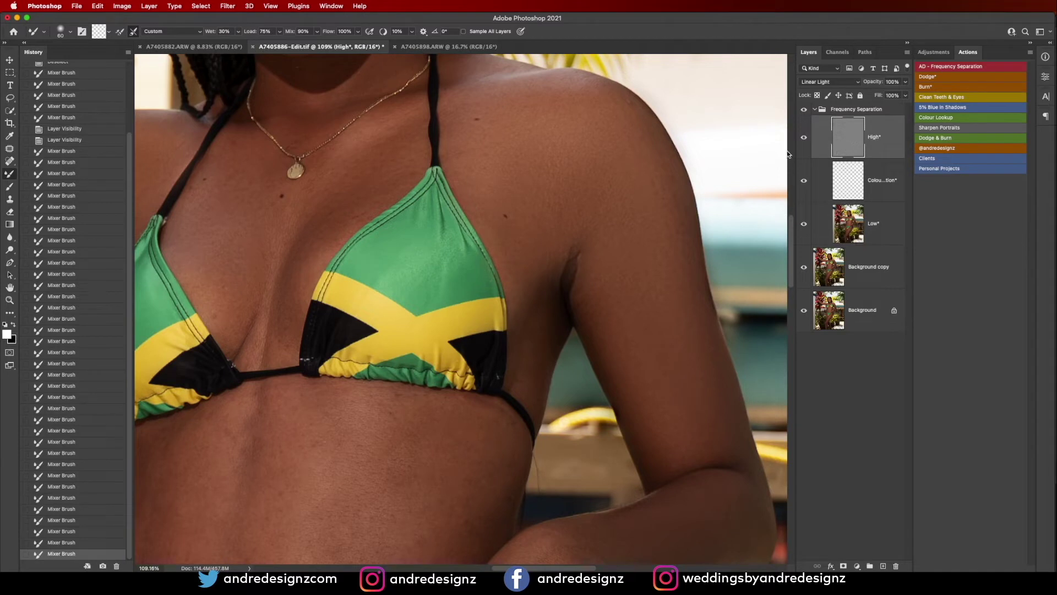
key("j")
mouse_move(569, 260)
left_mouse_down()
mouse_move(566, 289)
mouse_move(590, 292)
left_mouse_up()
left_click_drag(590, 293, 616, 315)
key("super+d")
mouse_move(576, 251)
left_mouse_down()
mouse_move(612, 283)
mouse_move(596, 308)
mouse_move(630, 326)
left_mouse_up()
key("super+d")
key("super+d")
left_click(803, 111)
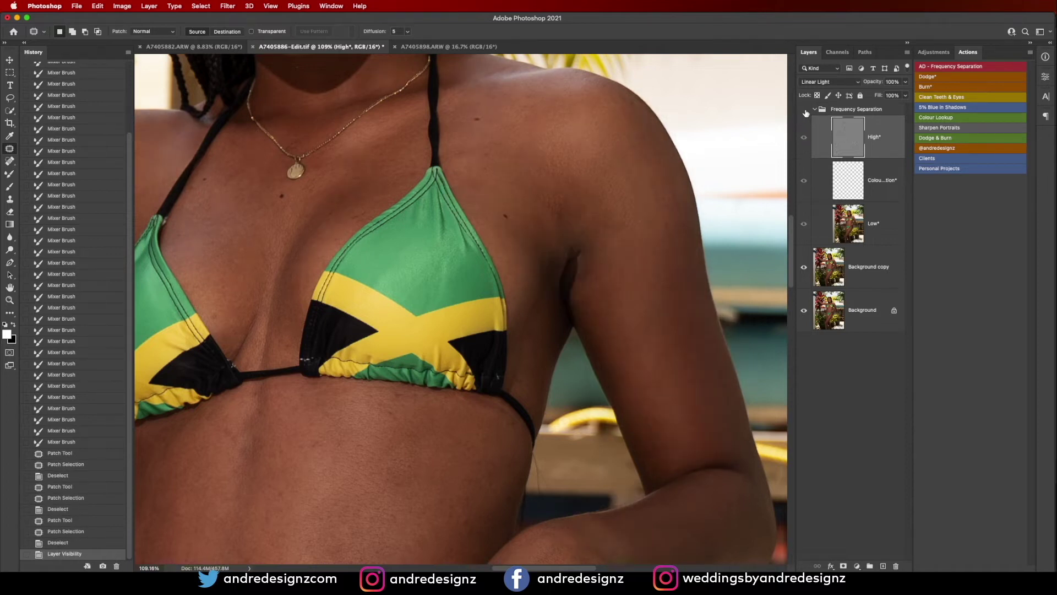
left_click(804, 112)
Patch the skin beside the bikini top's outer edge and below the armpit on the High layer.
mouse_move(509, 235)
left_mouse_down()
mouse_move(515, 264)
mouse_move(541, 192)
left_mouse_up()
key("super+d")
mouse_move(537, 322)
left_mouse_down()
mouse_move(547, 370)
mouse_move(533, 388)
mouse_move(543, 366)
left_mouse_up()
key("super+d")
key("super+d")
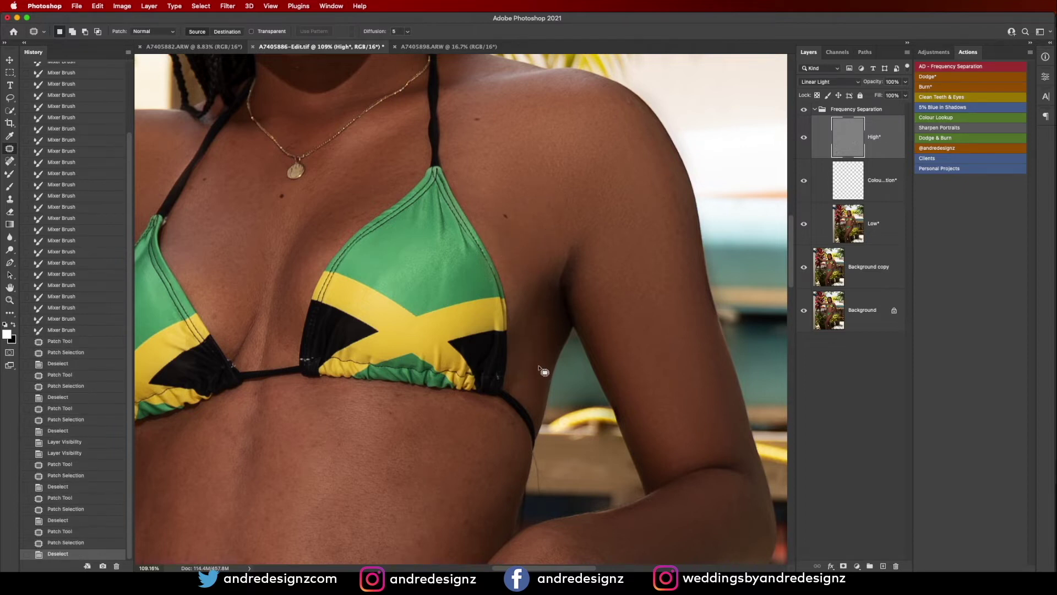
Patch the skin texture on the ribs below the bikini top, the side of the waist and the upper abdomen.
left_click_drag(484, 420, 575, 237)
mouse_move(491, 211)
left_mouse_down()
mouse_move(469, 233)
mouse_move(514, 227)
mouse_move(541, 289)
left_mouse_up()
key("super+d")
mouse_move(551, 342)
left_mouse_down()
mouse_move(557, 362)
mouse_move(564, 348)
left_mouse_up()
key("super+d")
left_click_drag(561, 341, 551, 378)
left_click(550, 374)
left_click_drag(609, 287, 504, 301)
key("super+d")
left_click_drag(403, 253, 417, 255)
left_click_drag(412, 256, 436, 302)
key("super+d")
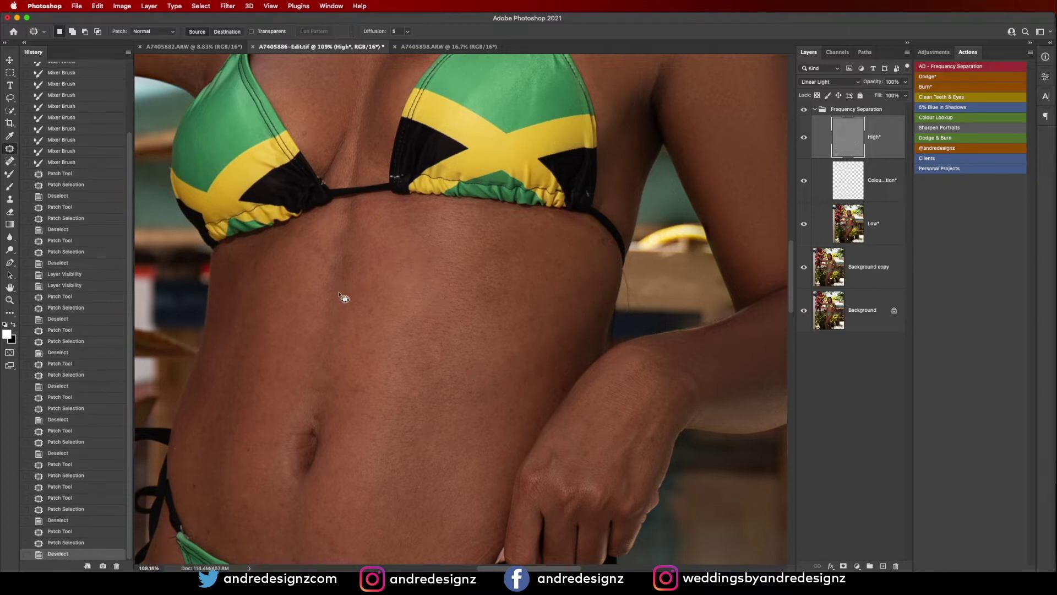
Blend the skin tones on the chest, torso and lowered arm on the Low layer with a larger Mixer Brush.
left_click_drag(347, 361, 455, 191)
left_click_drag(465, 243, 513, 83)
left_click_drag(514, 222, 437, 222)
scroll(437, 222, "down", 10)
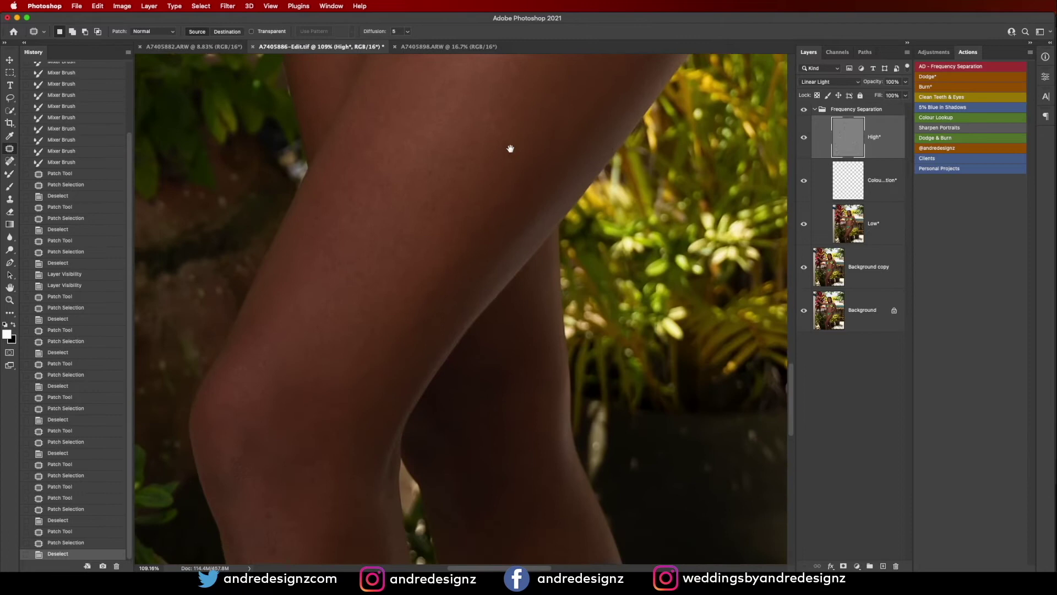
key("super+0")
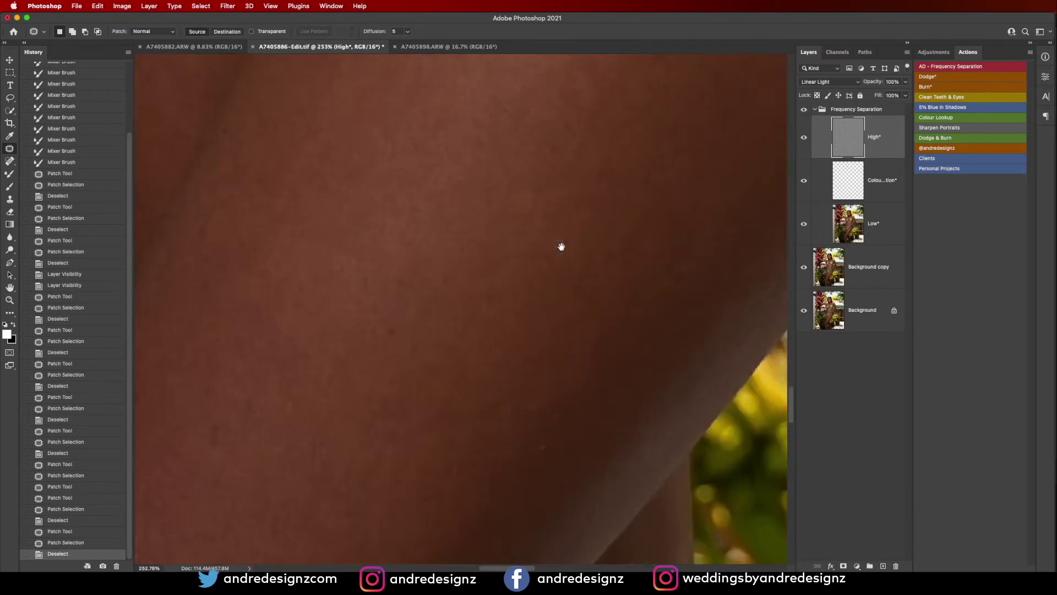
scroll(561, 249, "up", 5)
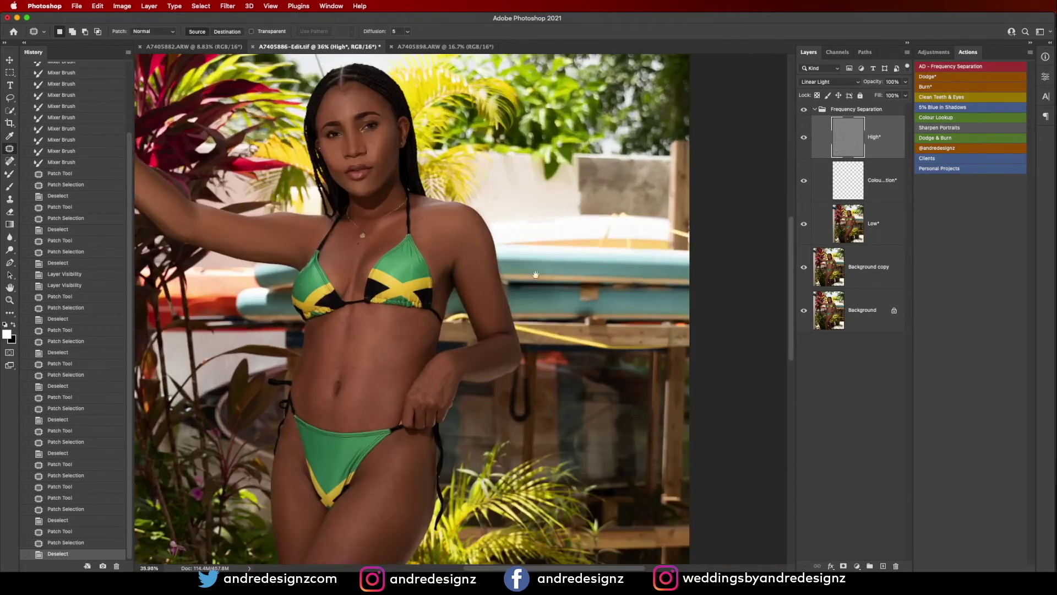
left_click_drag(482, 316, 622, 218)
left_click(878, 240)
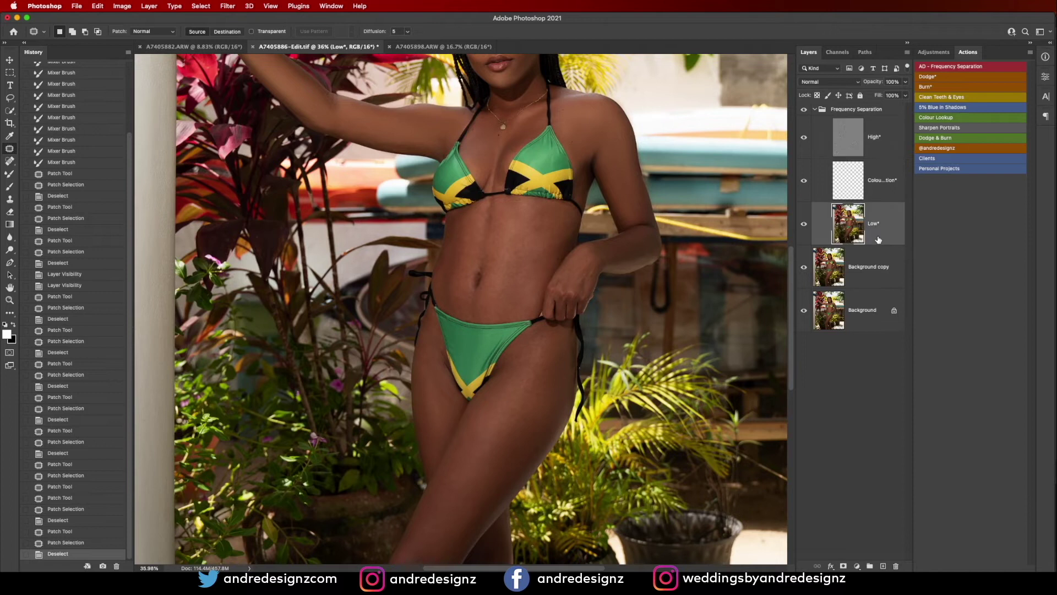
key("b")
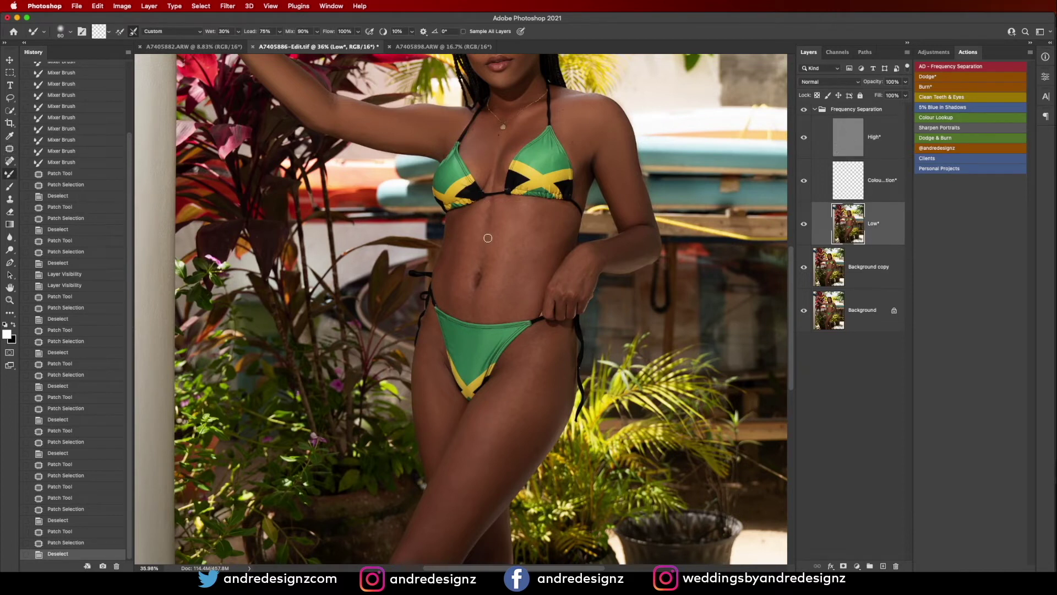
mouse_move(578, 147)
left_mouse_down()
mouse_move(581, 182)
mouse_move(589, 144)
mouse_move(582, 201)
mouse_move(591, 170)
mouse_move(588, 155)
mouse_move(588, 189)
mouse_move(582, 128)
mouse_move(585, 174)
mouse_move(571, 137)
mouse_move(583, 173)
left_mouse_up()
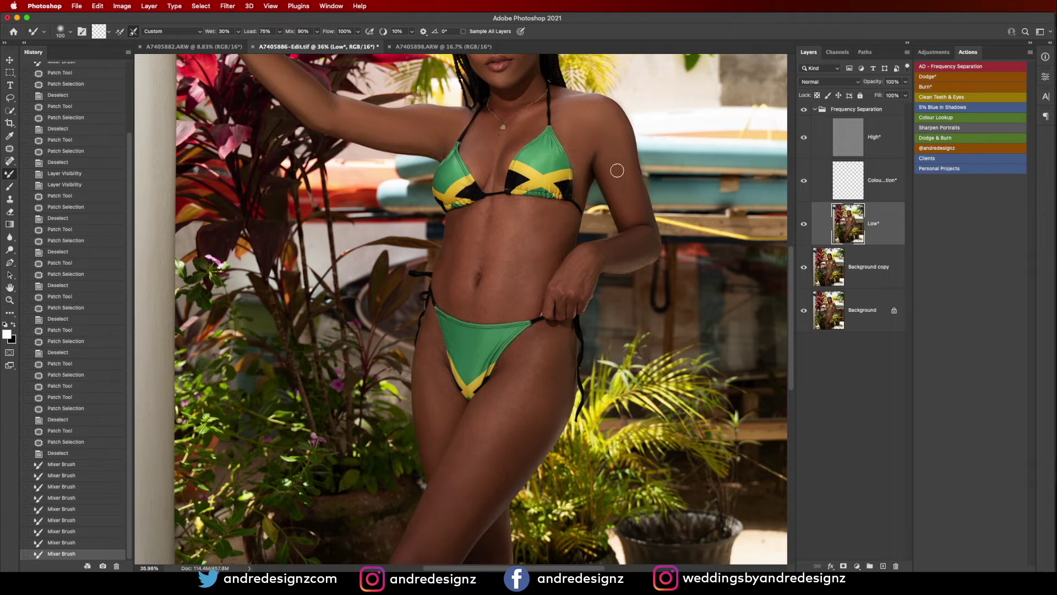
left_click_drag(589, 129, 615, 187)
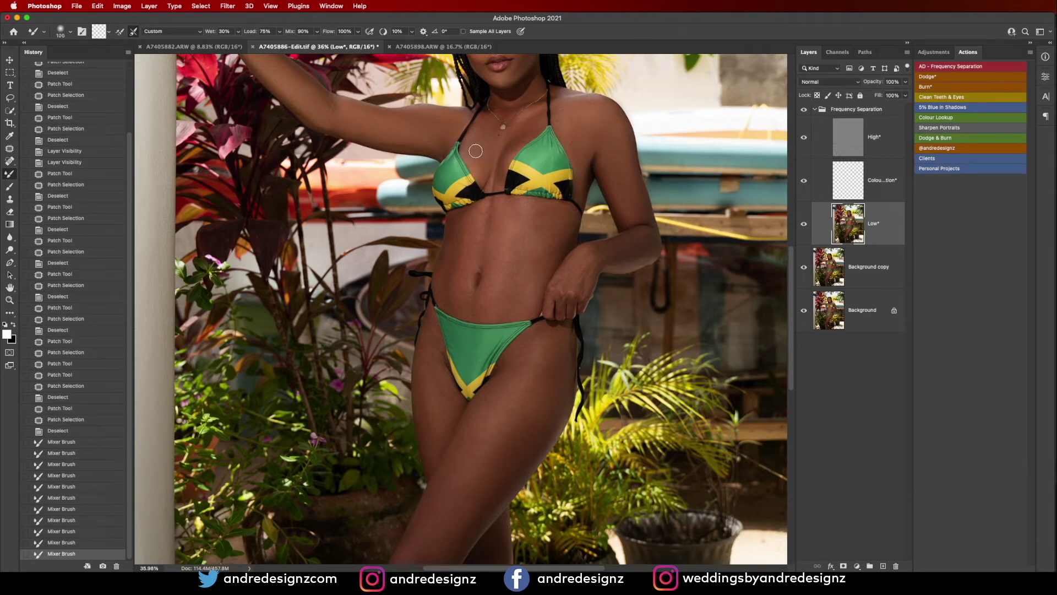
left_click_drag(480, 161, 576, 225)
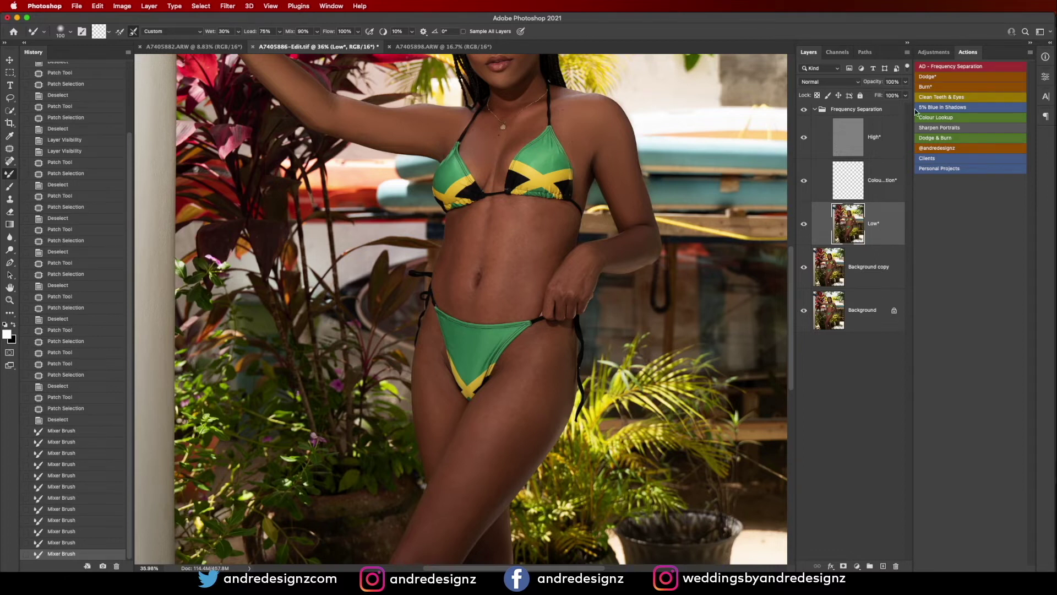
Select the Frequency Separation group and collapse it.
left_click(877, 109)
left_click(813, 109)
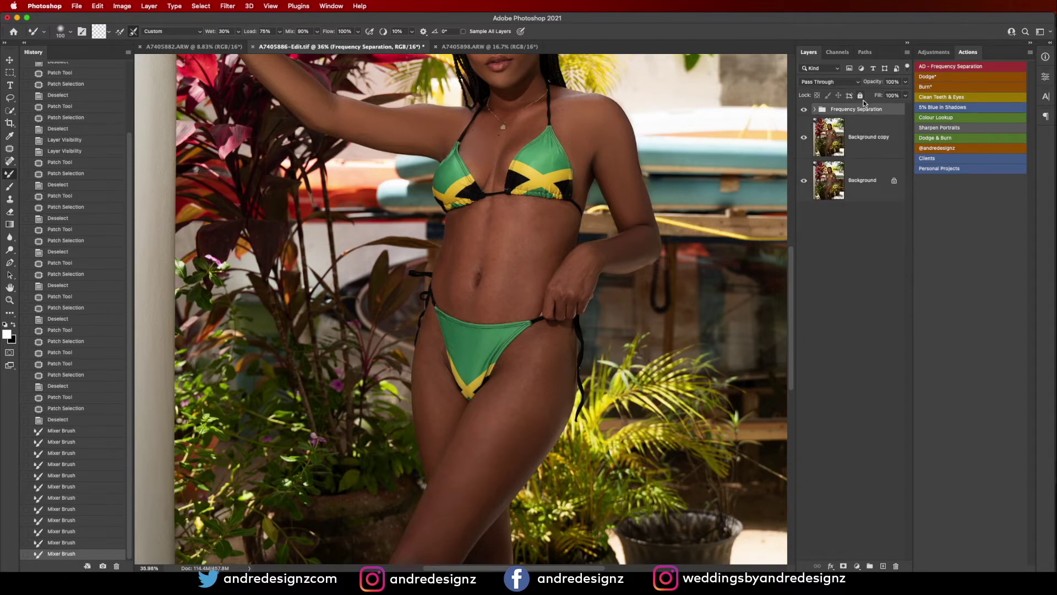
Stamp all visible layers into a new top layer and delete the old Frequency Separation group.
key("super+alt+shift+e")
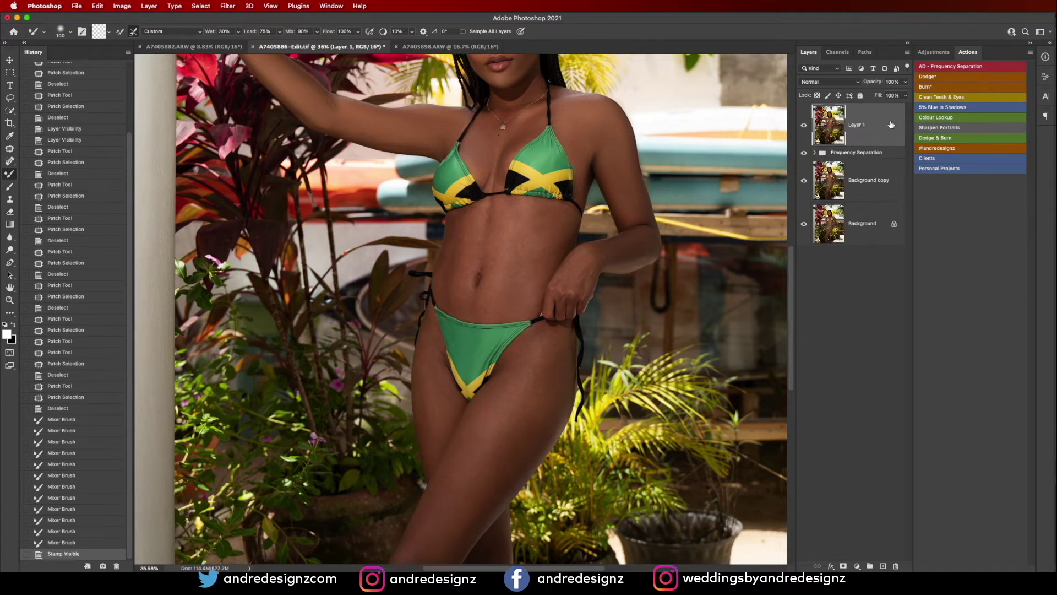
left_click(869, 154)
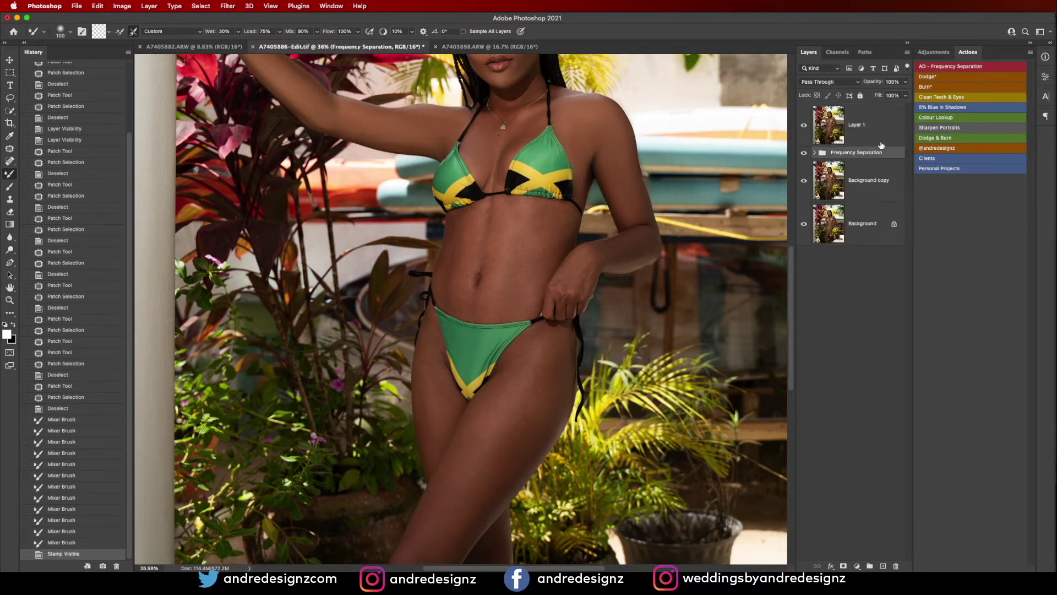
key("Delete")
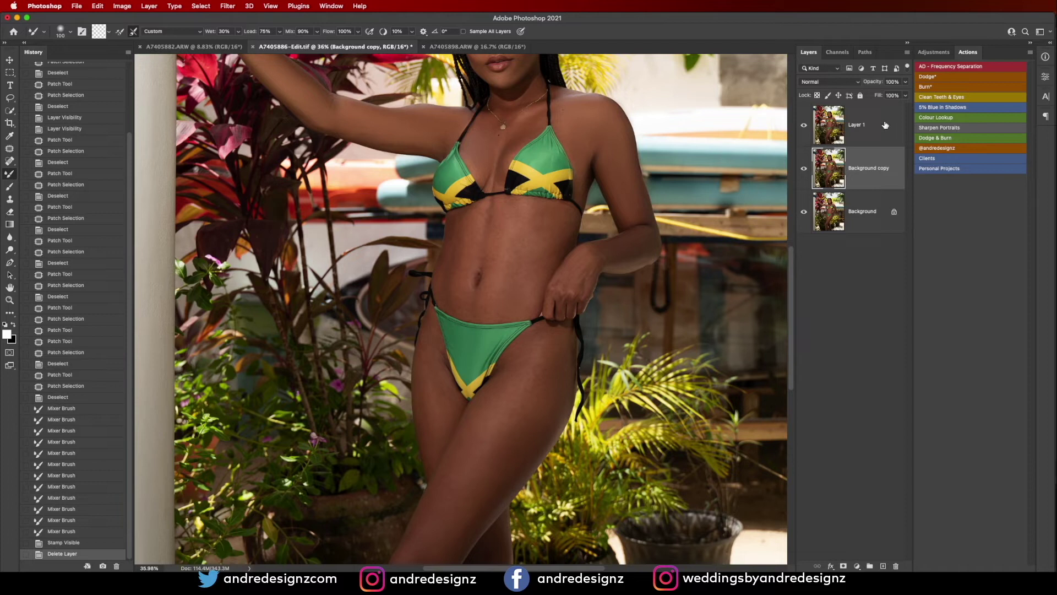
Run the AD - Frequency Separation action on the stamped layer, accepting a Gaussian Blur radius of 6.4 pixels.
left_click(880, 128)
left_click(955, 69)
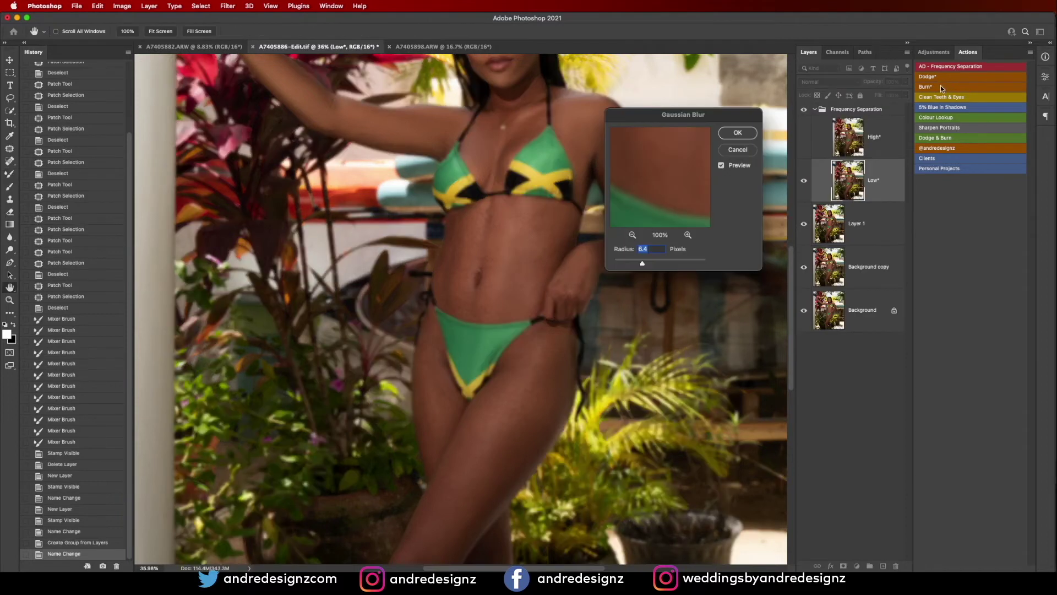
key("Return")
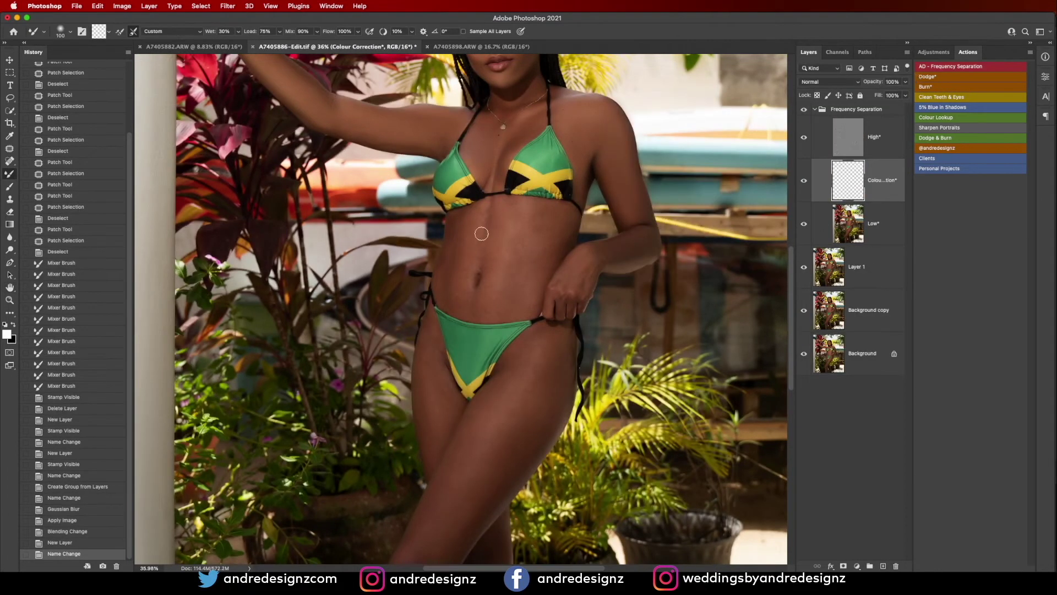
Blend the skin tones down the middle and side of the abdomen on the new Low layer with the Mixer Brush.
left_click(841, 225)
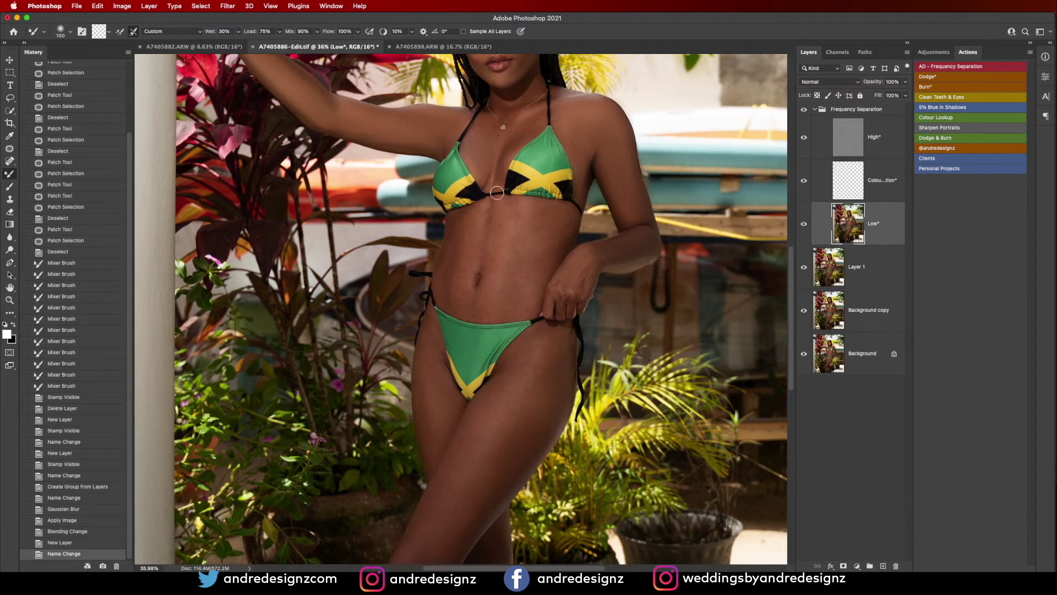
left_click_drag(504, 224, 502, 282)
left_click_drag(510, 242, 510, 307)
mouse_move(547, 231)
left_mouse_down()
mouse_move(537, 215)
mouse_move(516, 216)
mouse_move(543, 246)
left_mouse_up()
mouse_move(544, 246)
left_mouse_down()
mouse_move(531, 280)
mouse_move(517, 273)
left_mouse_up()
mouse_move(480, 227)
left_mouse_down()
mouse_move(461, 269)
mouse_move(464, 308)
mouse_move(450, 272)
mouse_move(442, 287)
mouse_move(487, 313)
left_mouse_up()
Smooth the upper abdomen and the skin just under the bikini top with a smaller Mixer Brush on the Low layer.
key("[")
key("[")
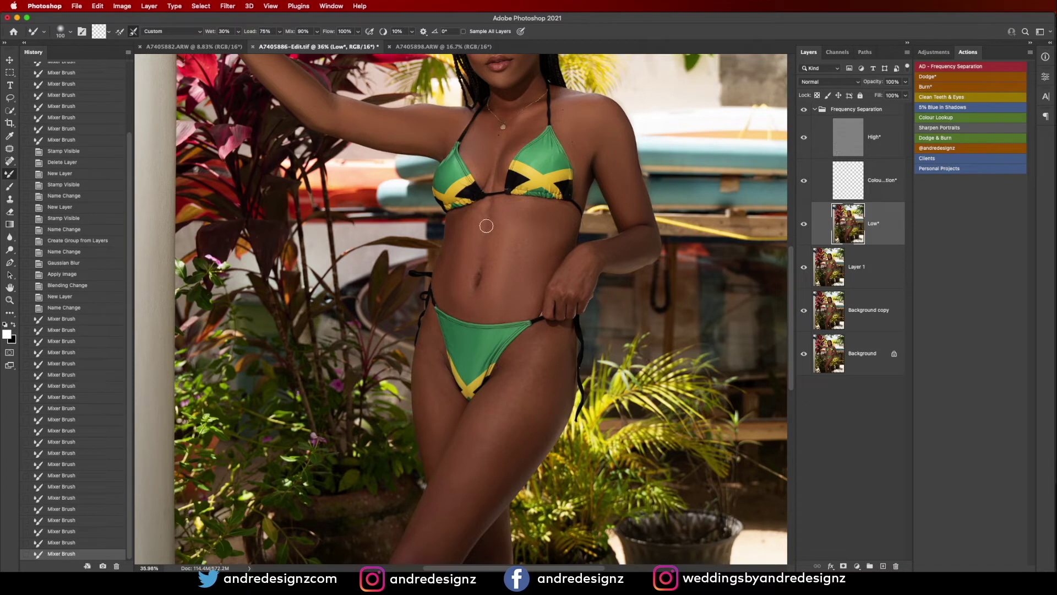
mouse_move(484, 248)
left_mouse_down()
mouse_move(465, 220)
mouse_move(448, 265)
mouse_move(456, 279)
mouse_move(511, 262)
left_mouse_up()
mouse_move(501, 208)
left_mouse_down()
mouse_move(490, 214)
mouse_move(522, 215)
mouse_move(490, 219)
left_mouse_up()
mouse_move(518, 213)
left_mouse_down()
mouse_move(509, 221)
mouse_move(528, 233)
left_mouse_up()
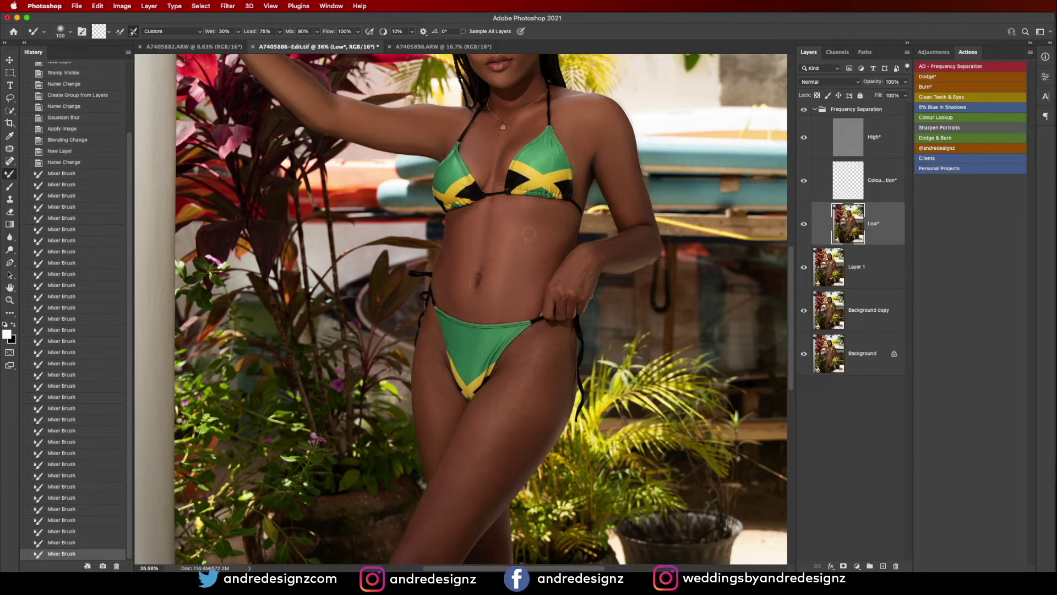
Enlarge the Mixer Brush and blend the skin between the bikini cups and along the top's lower edge.
left_click_drag(495, 186, 525, 231)
key("]")
left_click(499, 185)
mouse_move(499, 186)
left_mouse_down()
mouse_move(512, 181)
mouse_move(513, 212)
mouse_move(533, 212)
mouse_move(513, 207)
left_mouse_up()
left_click_drag(512, 207, 564, 209)
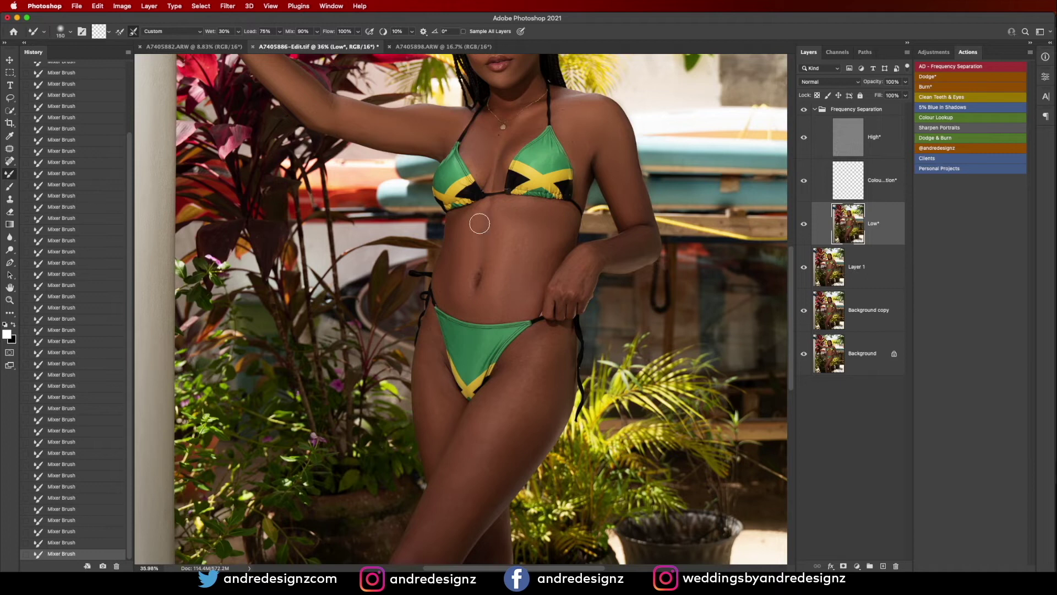
Blend the skin tones on the thighs and lower legs on the Low layer, adjusting the Mixer Brush size to 175 and 125.
key("bracketright")
key("bracketright")
key("bracketright")
key("bracketleft")
key("bracketleft")
left_click_drag(514, 447, 624, 267)
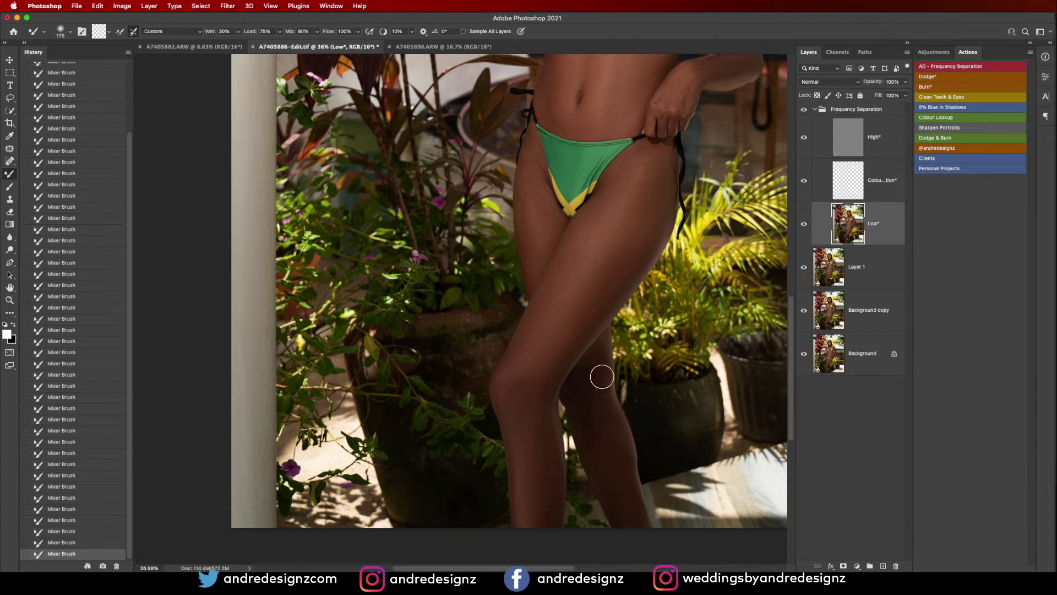
scroll(627, 271, "up", 5)
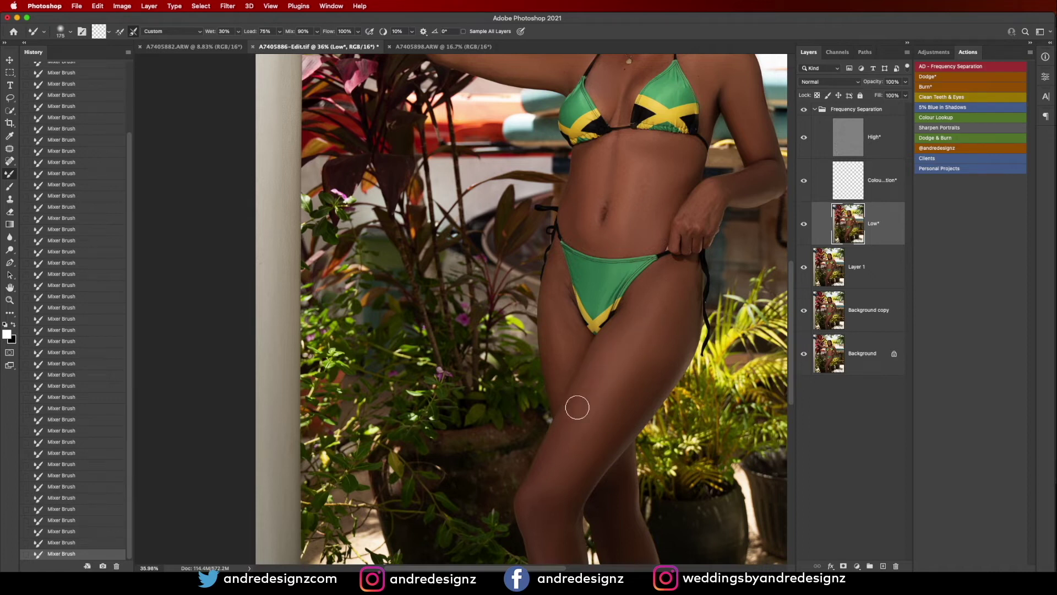
key("bracketleft")
key("bracketleft")
Fit the whole portrait in view and compare the retouched image with the original Background layer.
key("super+0")
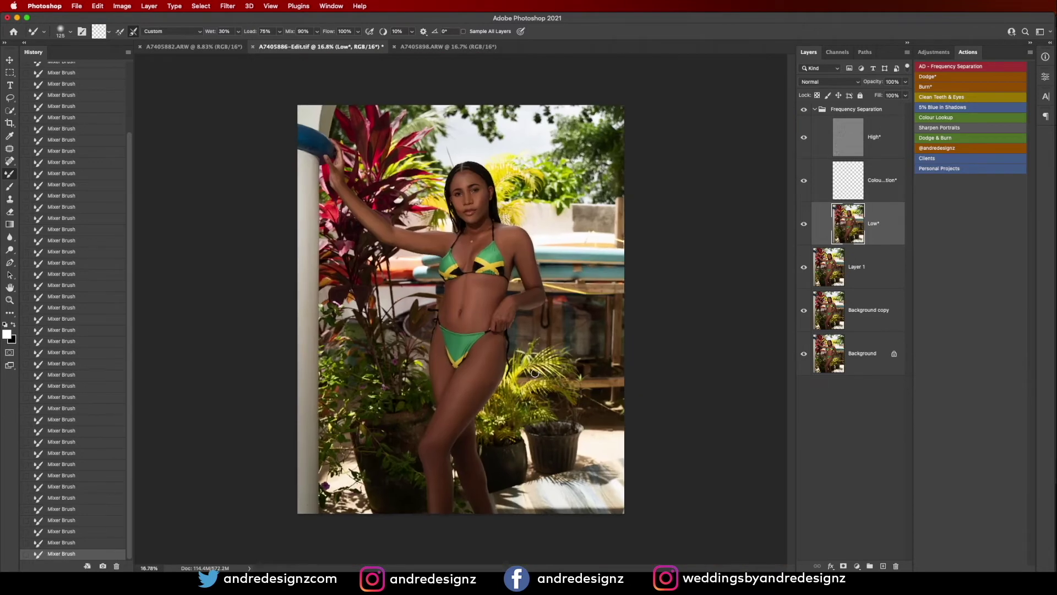
left_click(804, 354)
left_click(804, 355)
left_click(804, 355, "alt")
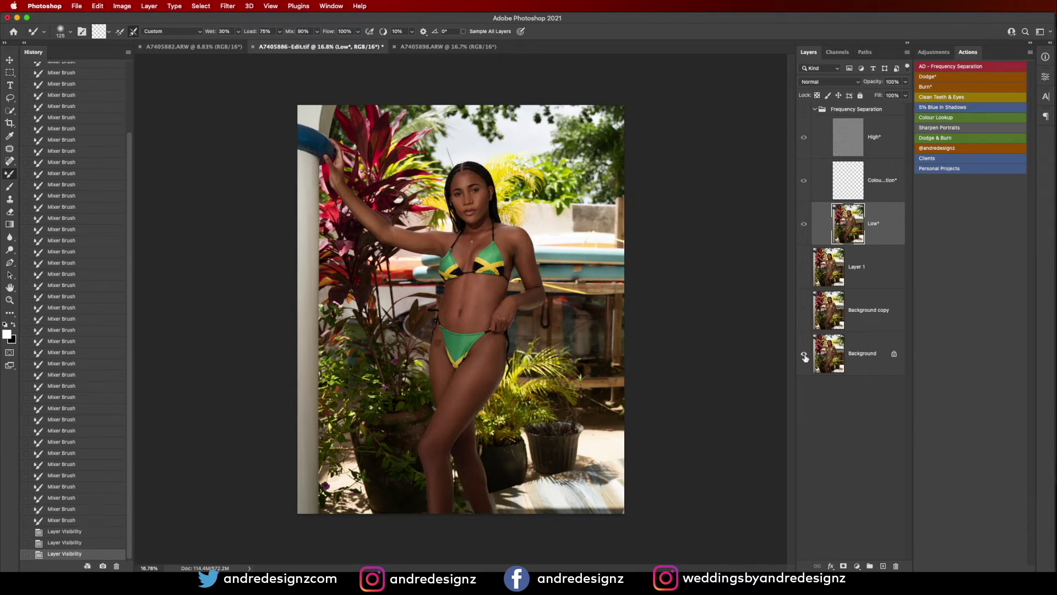
left_click(804, 355, "alt")
left_click(804, 355, "alt")
left_click(804, 355, "alt")
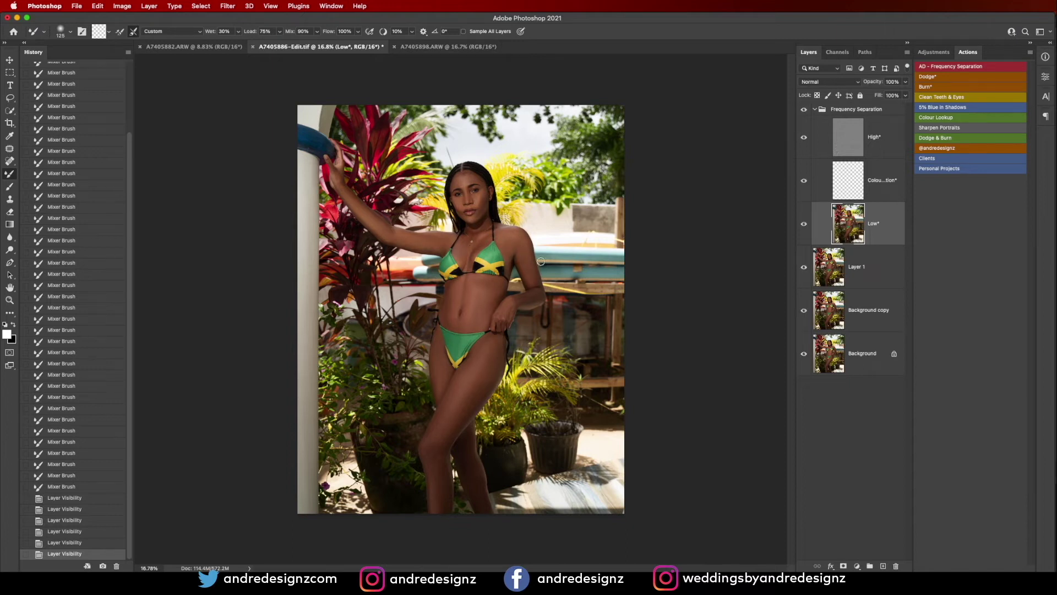
Collapse and hide the Frequency Separation group, and toggle Layer 1 to compare the torso retouching.
scroll(531, 244, "up", 6)
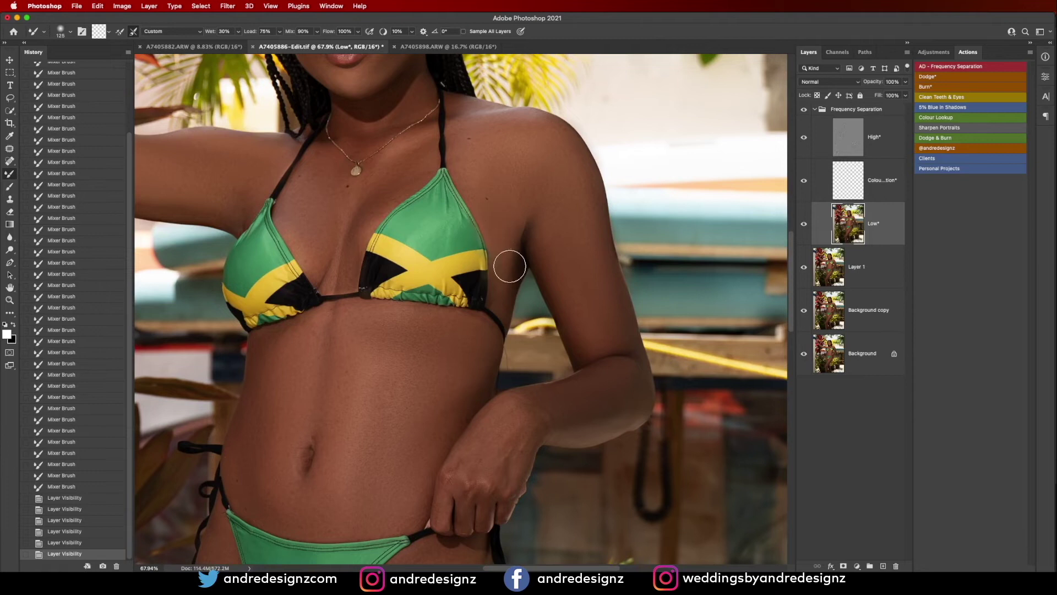
left_click(815, 110)
left_click(804, 111)
left_click(805, 137)
left_click(805, 138)
left_click(804, 137)
left_click(804, 138)
Examine the bikini top's outer edge and armpit up close with the Frequency Separation group, Layer 1 and Background copy toggled.
scroll(486, 252, "up", 3)
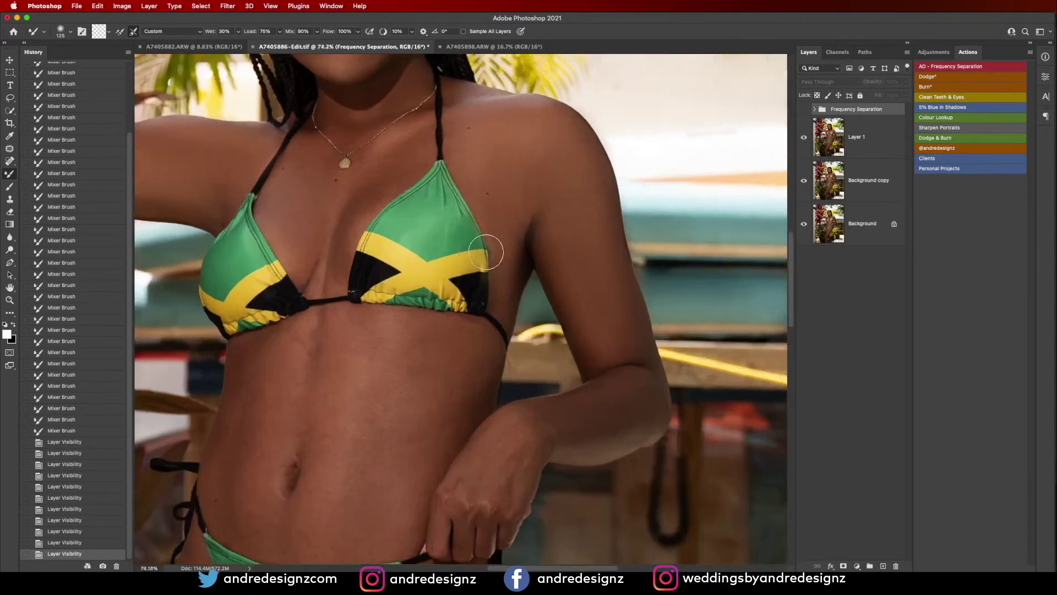
scroll(486, 252, "up", 6)
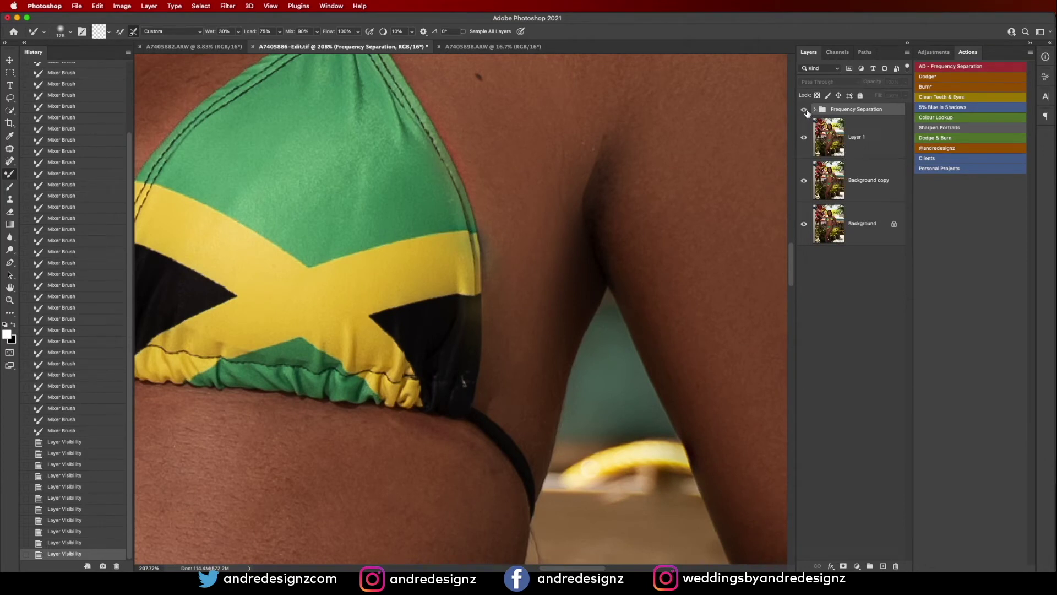
left_click(805, 110)
left_click(804, 136)
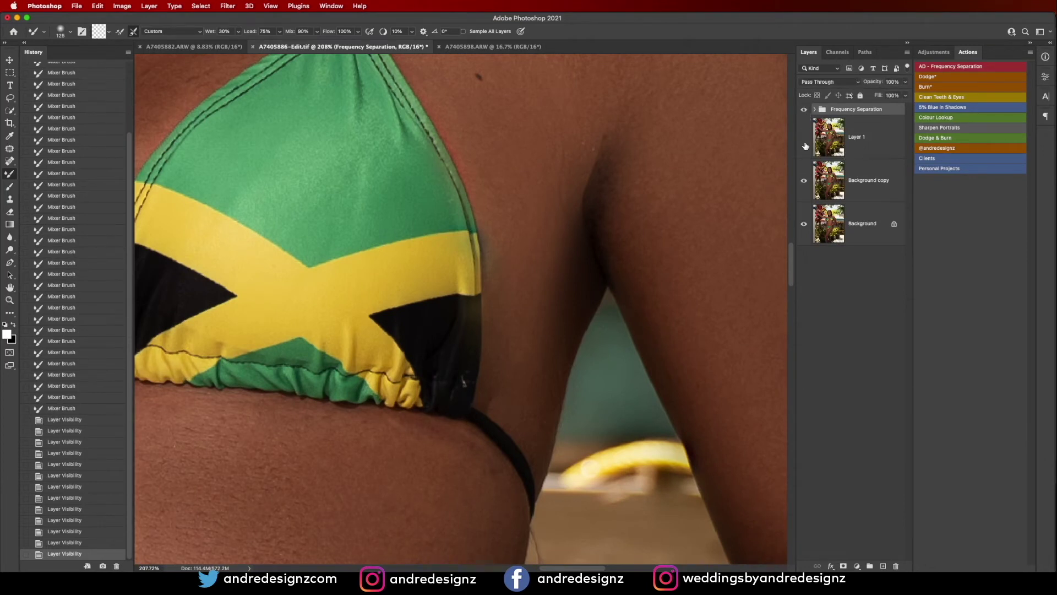
left_click(803, 110)
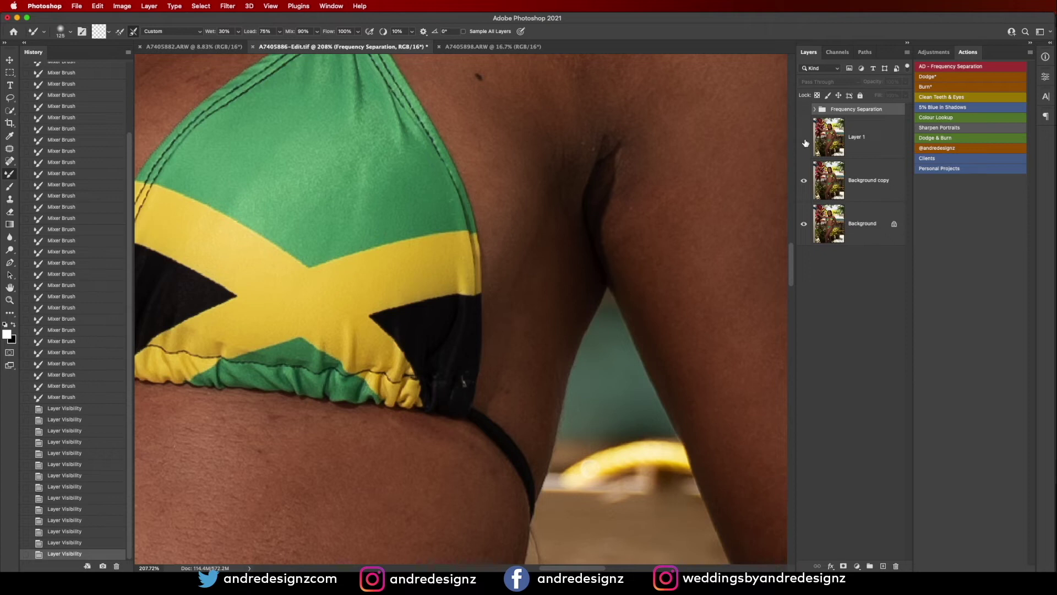
left_click(803, 180)
left_click(803, 181)
Duplicate the Background copy layer and bring the duplicate to the top of the layer stack.
left_click(742, 177)
key("Return")
left_click(10, 60)
scroll(755, 192, "down", 6)
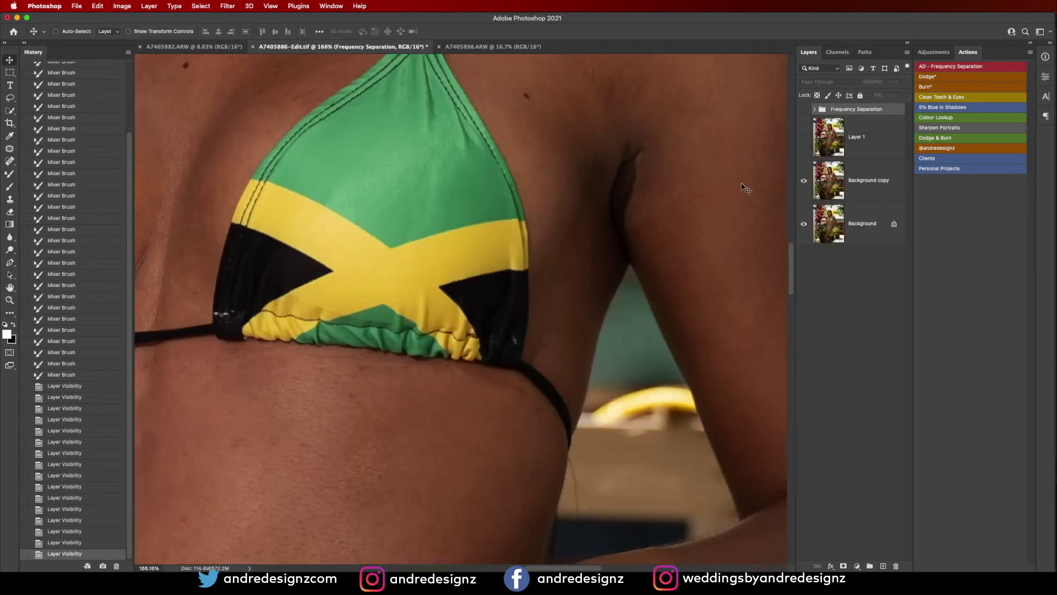
scroll(744, 187, "down", 4)
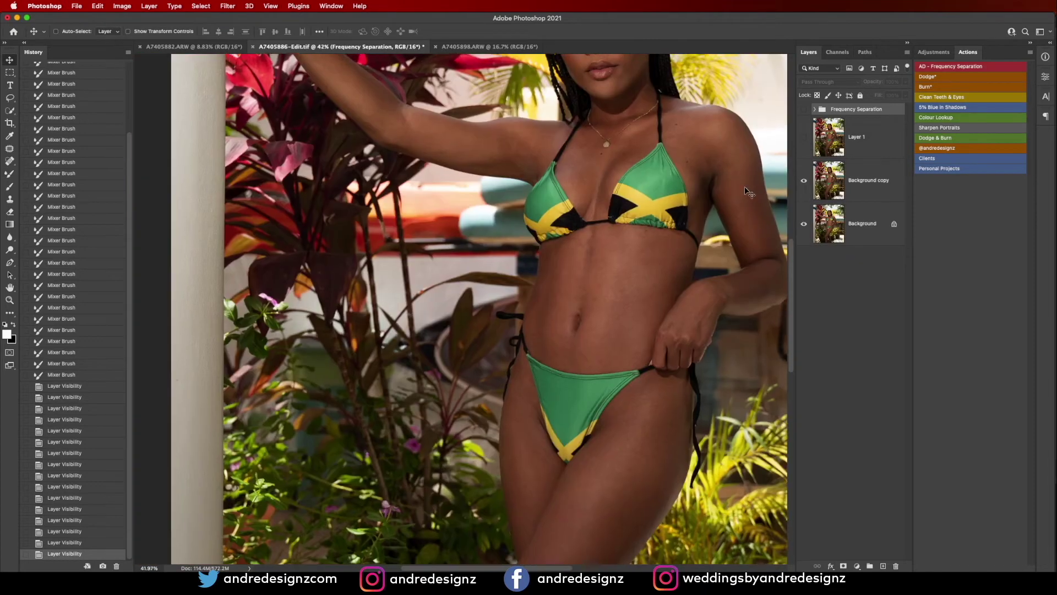
left_click_drag(744, 186, 614, 251)
left_click(888, 180)
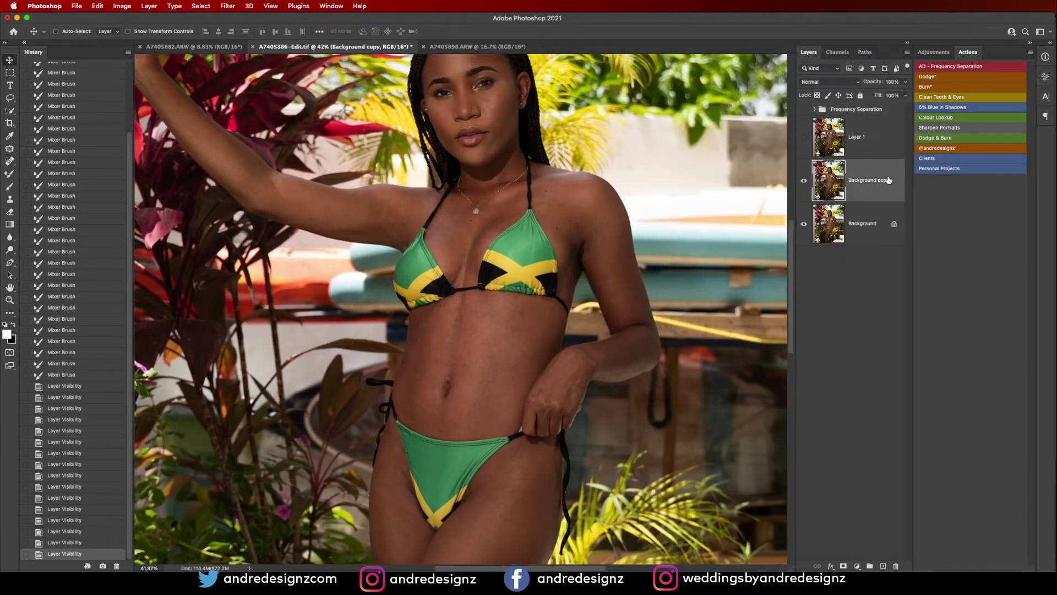
key("super+j")
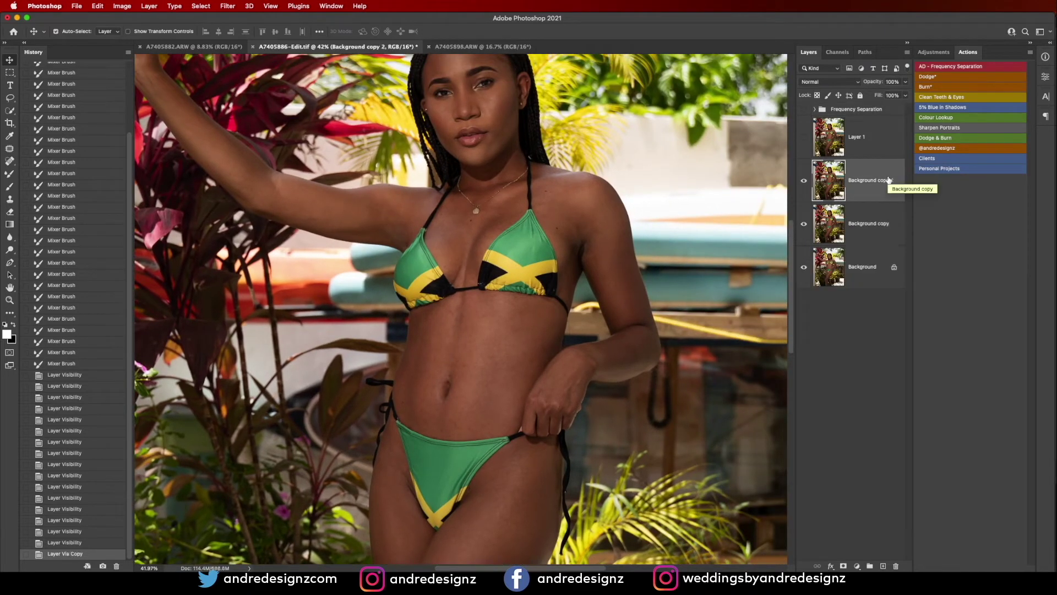
key("super+shift+bracketright")
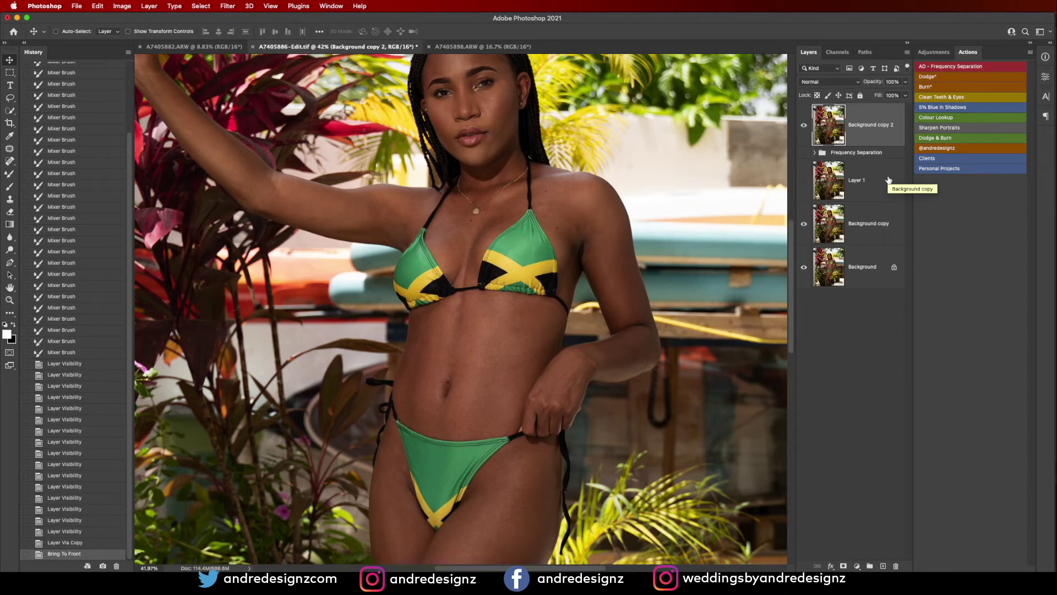
Show the Frequency Separation group and Layer 1 again, and add a black hide-all mask to the top duplicate layer.
scroll(653, 236, "up", 6)
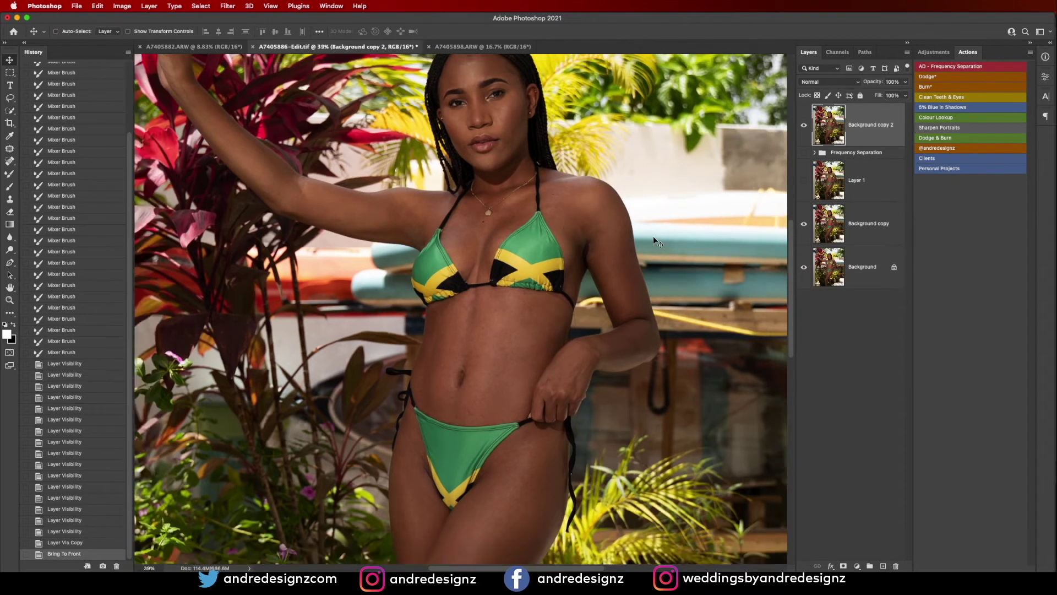
scroll(651, 234, "down", 2)
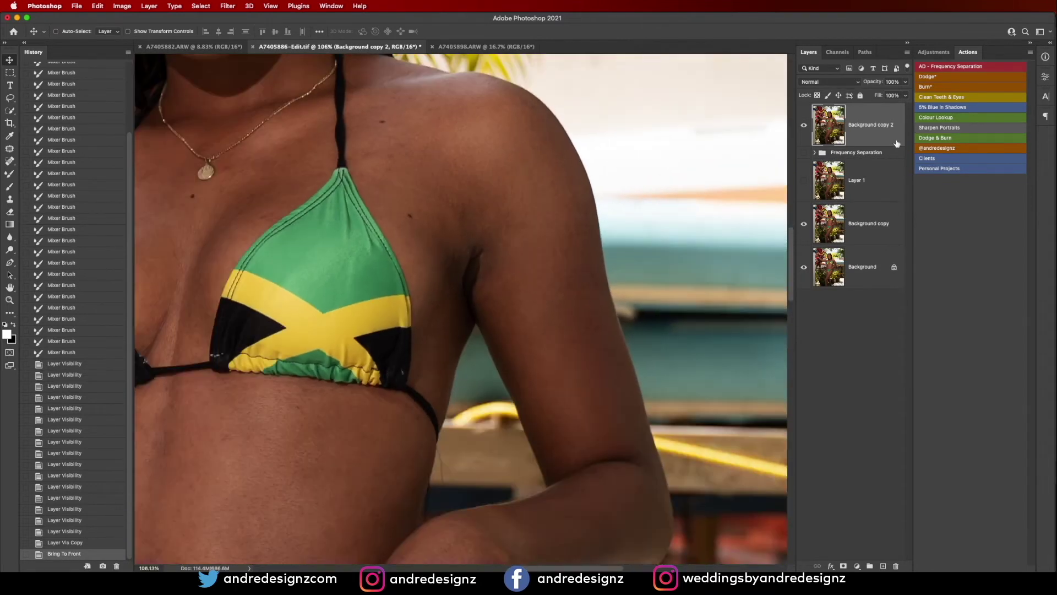
left_click(805, 153)
left_click(804, 179)
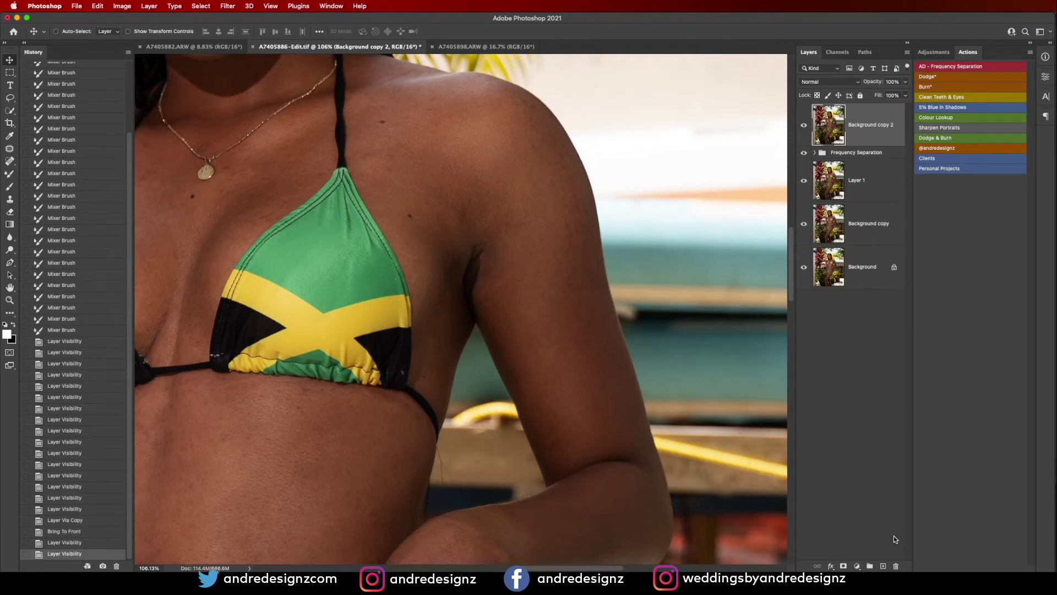
left_click(843, 566, "alt")
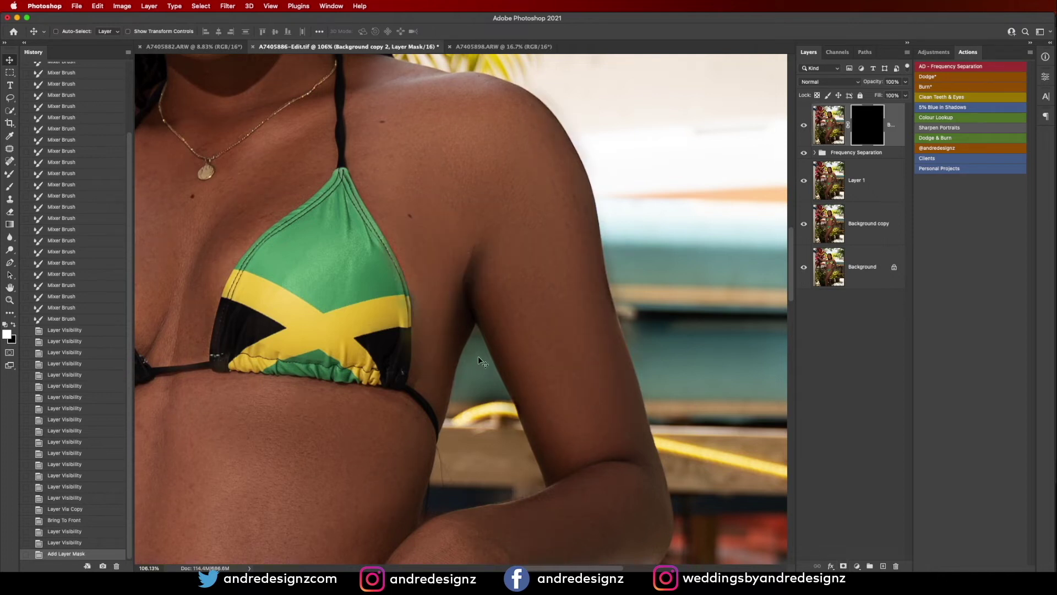
Set up the Brush tool for painting the mask with white at 71% flow and a larger tip.
key("b")
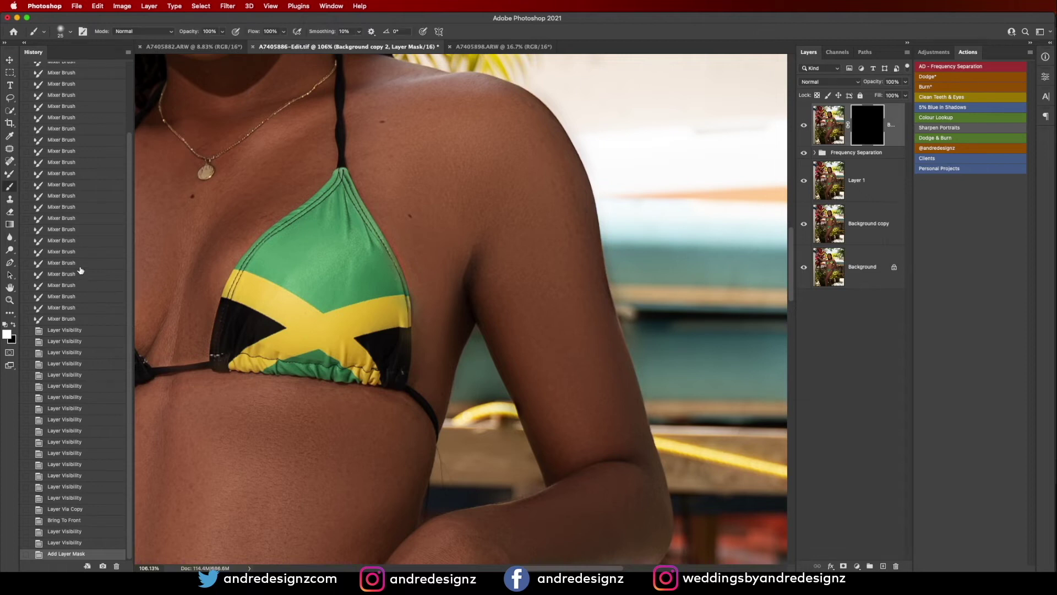
left_click(26, 185)
left_click(283, 32)
left_click_drag(590, 120, 587, 158)
key("bracketright")
key("bracketright")
key("bracketright")
key("bracketright")
key("bracketright")
key("bracketright")
key("bracketright")
key("bracketright")
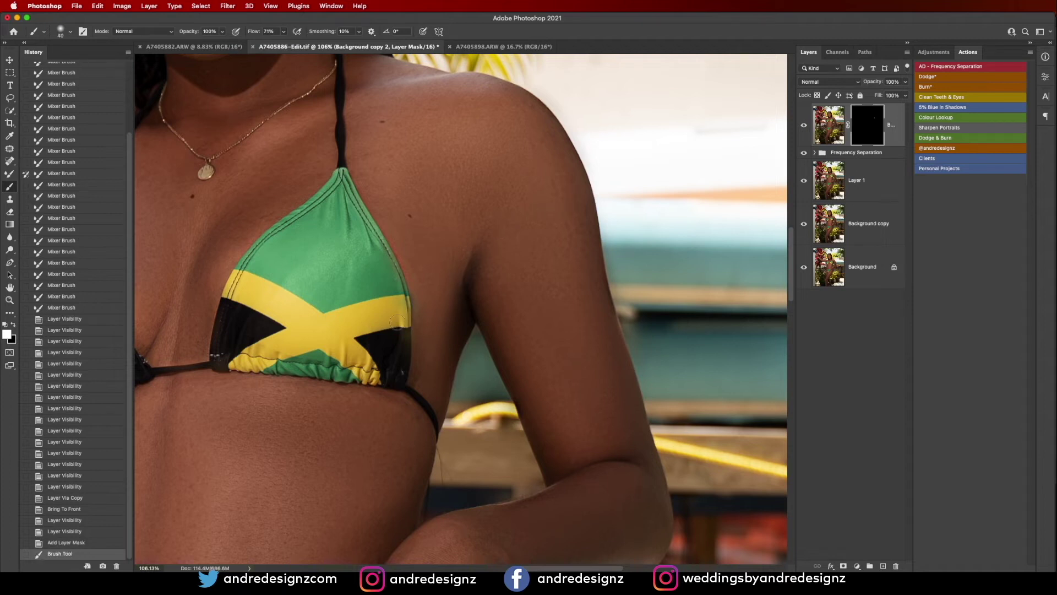
Paint white on the duplicate's mask along the bikini top's outer edge and lower corner to restore the original fabric edge.
mouse_move(398, 344)
left_mouse_down()
mouse_move(401, 365)
mouse_move(393, 355)
mouse_move(410, 314)
mouse_move(422, 321)
mouse_move(411, 249)
left_mouse_up()
left_click_drag(405, 240, 395, 225)
mouse_move(394, 223)
left_mouse_down()
mouse_move(371, 221)
mouse_move(384, 221)
left_mouse_up()
mouse_move(377, 212)
left_mouse_down()
mouse_move(413, 267)
mouse_move(420, 320)
left_mouse_up()
left_click(414, 380)
mouse_move(417, 366)
left_mouse_down()
mouse_move(413, 381)
mouse_move(426, 384)
mouse_move(400, 370)
left_mouse_up()
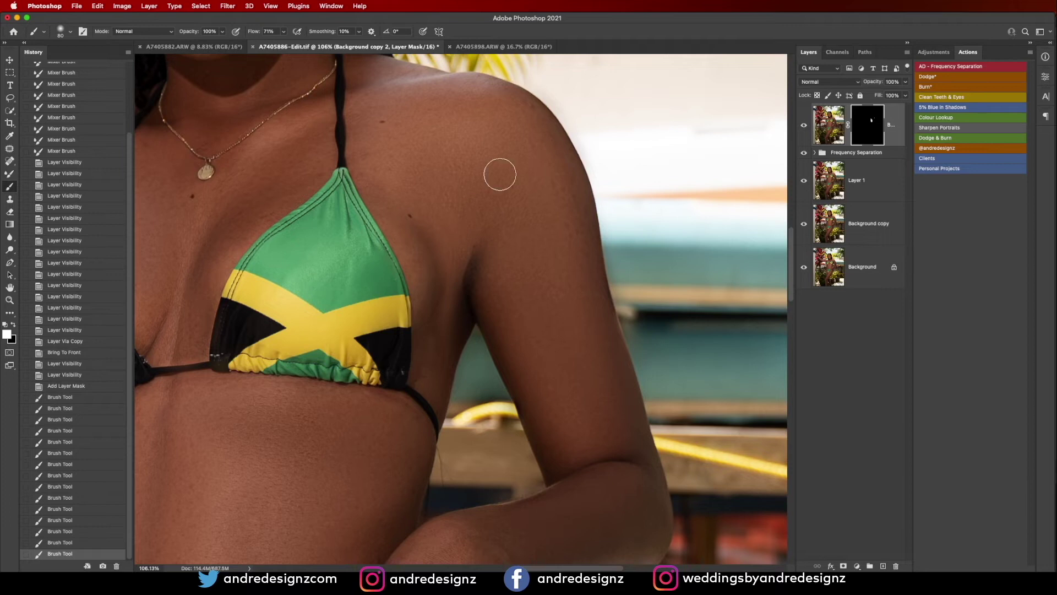
Add a new empty layer at the top of the stack and sample the skin tone beside the shoulder as the painting colour.
scroll(500, 174, "down", 10)
scroll(525, 273, "up", 4)
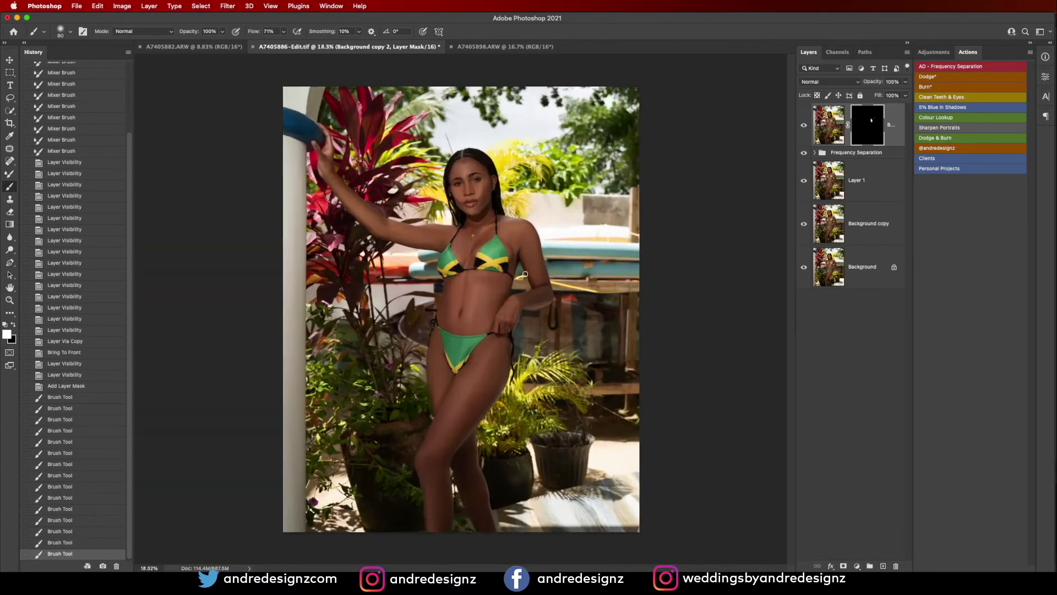
scroll(525, 274, "up", 6)
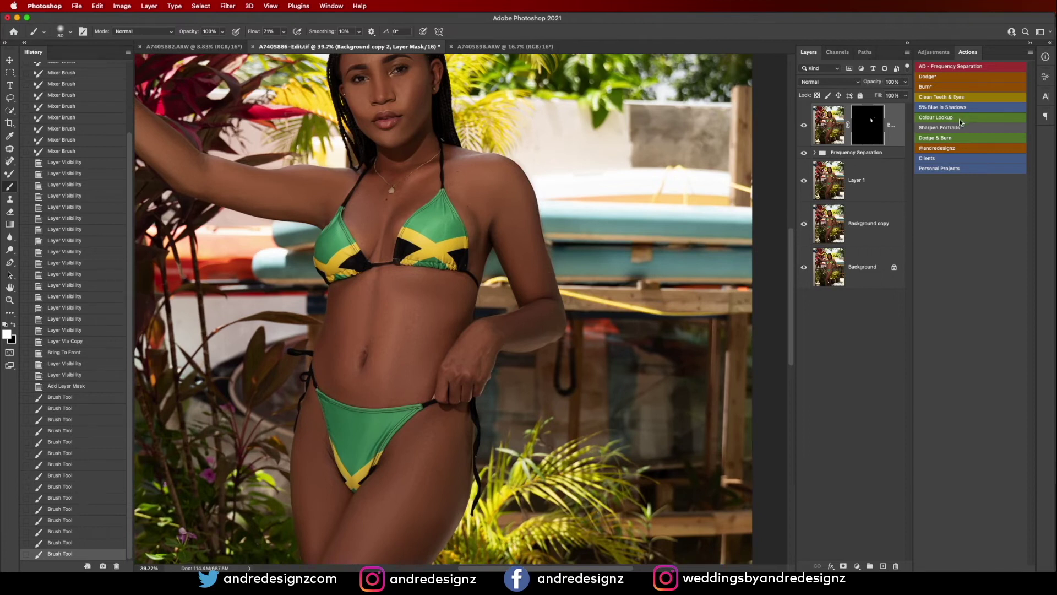
left_click(883, 567)
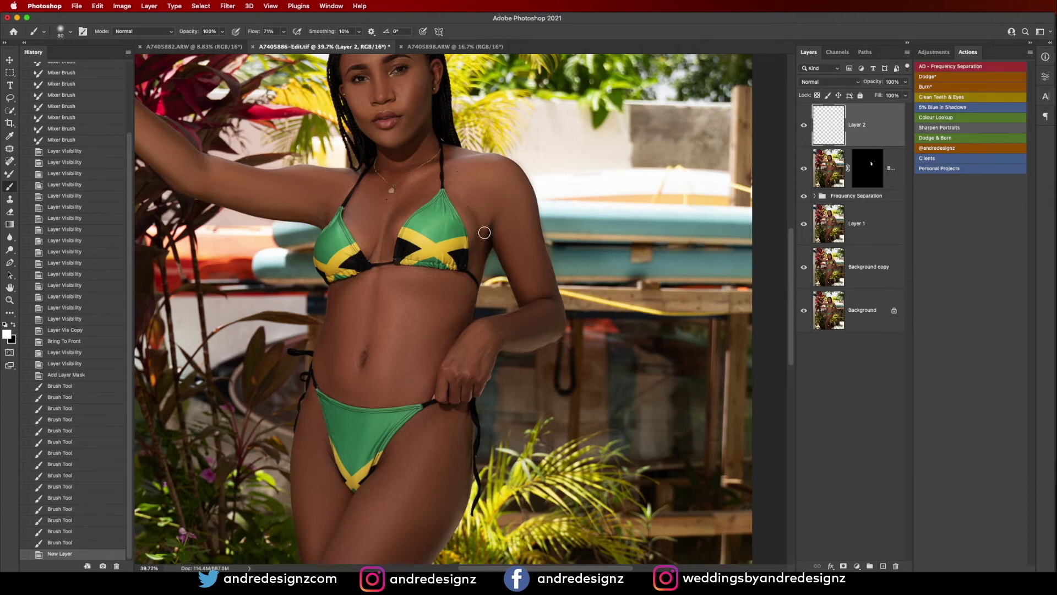
key("i")
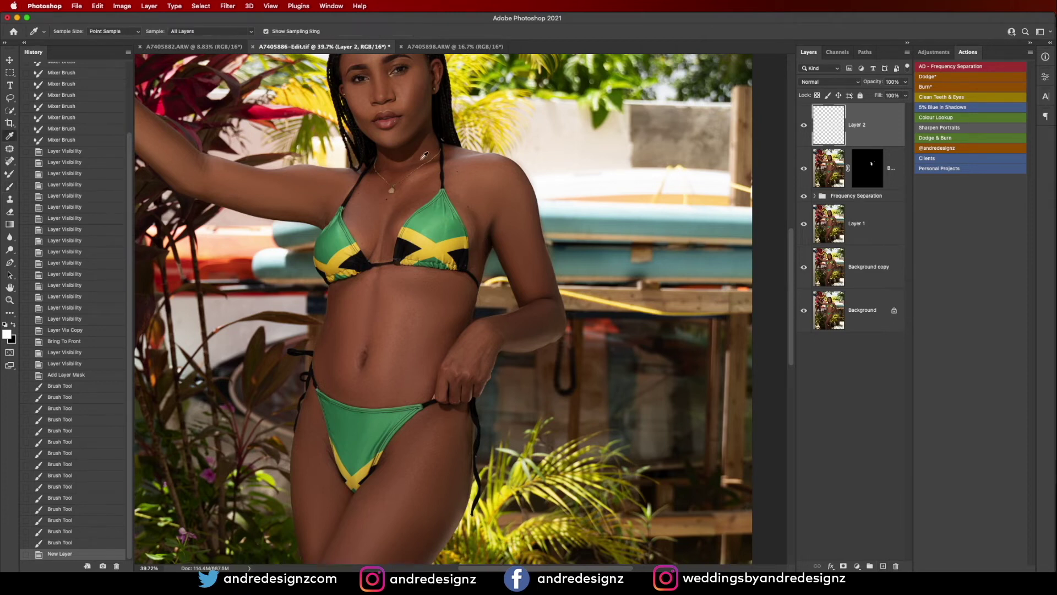
left_click(484, 177)
Paint the sampled skin tone at 1% Brush flow over the uneven skin between the bikini top and the underarm.
key("b")
left_click(283, 31)
left_click_drag(281, 44, 251, 44)
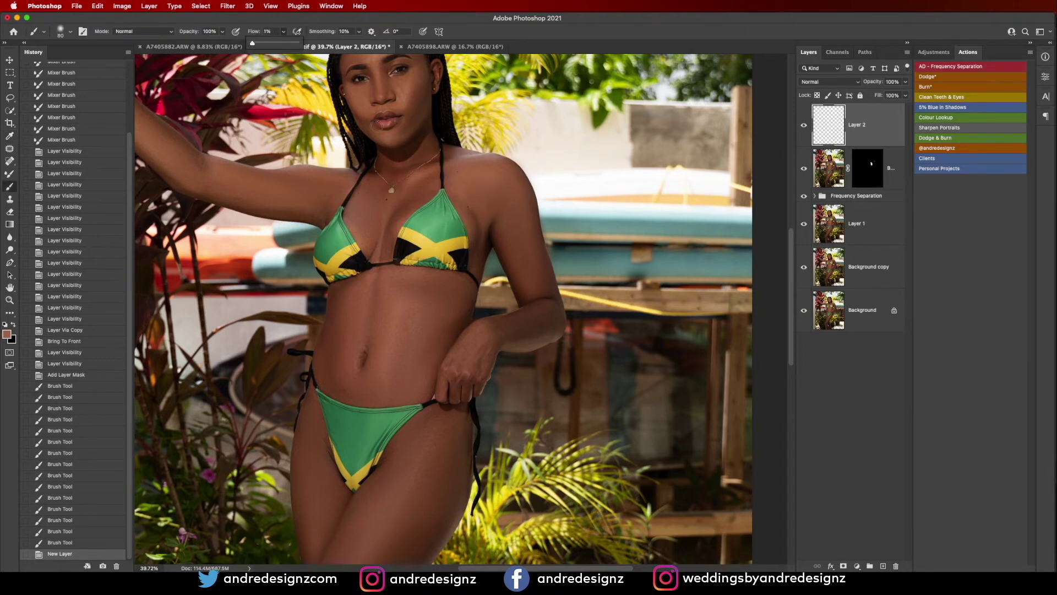
left_click(479, 229)
mouse_move(474, 251)
left_mouse_down()
mouse_move(476, 223)
mouse_move(477, 271)
mouse_move(495, 221)
mouse_move(486, 214)
mouse_move(480, 259)
mouse_move(485, 212)
mouse_move(481, 249)
left_mouse_up()
mouse_move(480, 249)
left_mouse_down()
mouse_move(461, 188)
mouse_move(462, 209)
mouse_move(454, 192)
mouse_move(489, 235)
mouse_move(461, 198)
mouse_move(490, 242)
mouse_move(476, 218)
mouse_move(490, 259)
left_mouse_up()
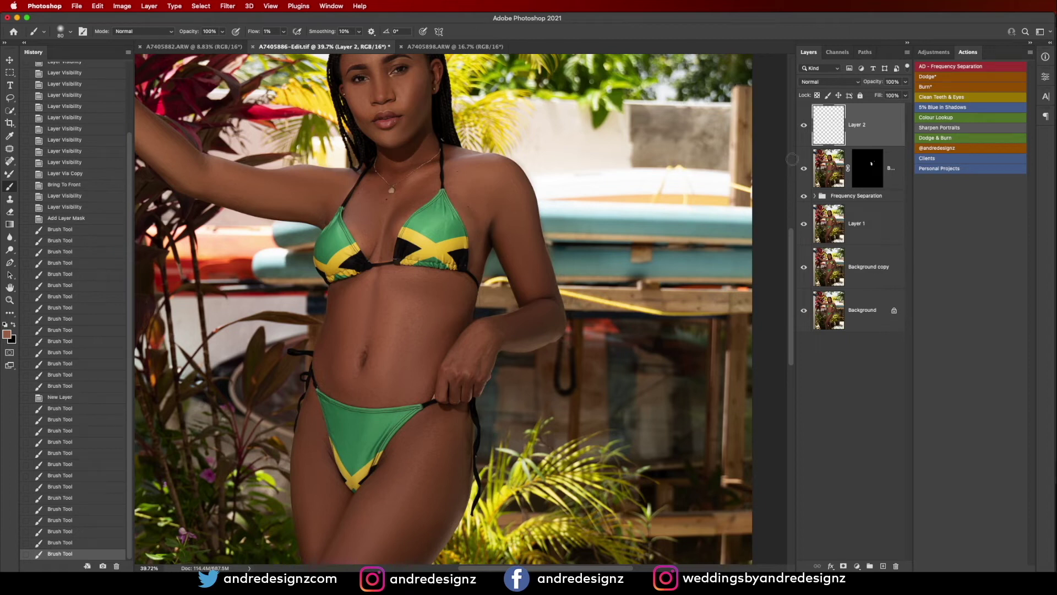
left_click(804, 125)
left_click(804, 125)
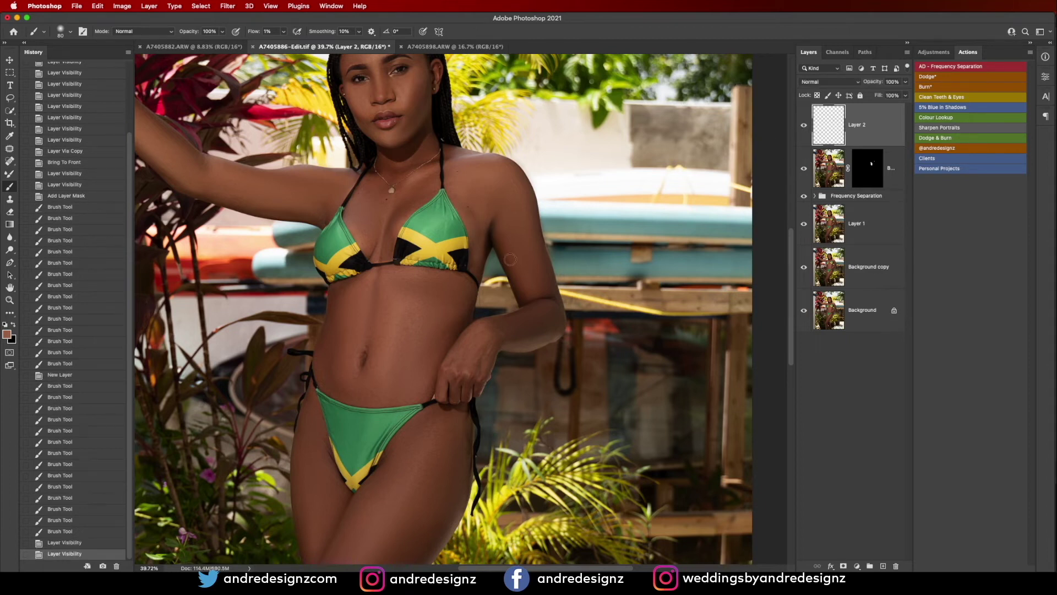
left_click_drag(478, 270, 481, 256)
mouse_move(481, 256)
left_mouse_down()
mouse_move(477, 190)
mouse_move(513, 189)
mouse_move(534, 258)
left_mouse_up()
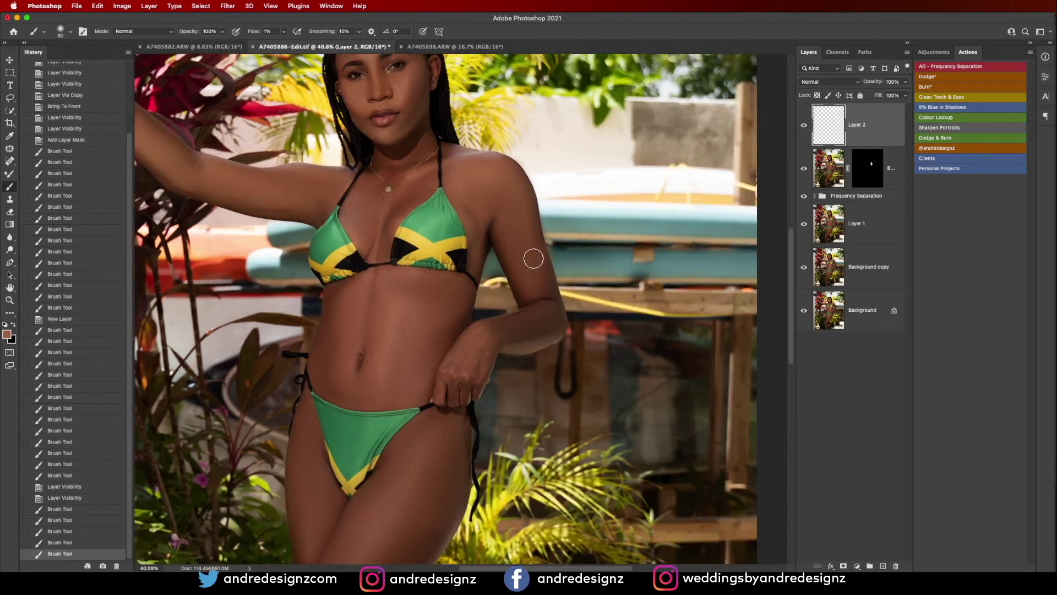
Stamp all visible layers into a new top layer and patch the uneven skin between the bikini top and the armpit.
scroll(534, 258, "up", 5)
scroll(533, 257, "down", 2)
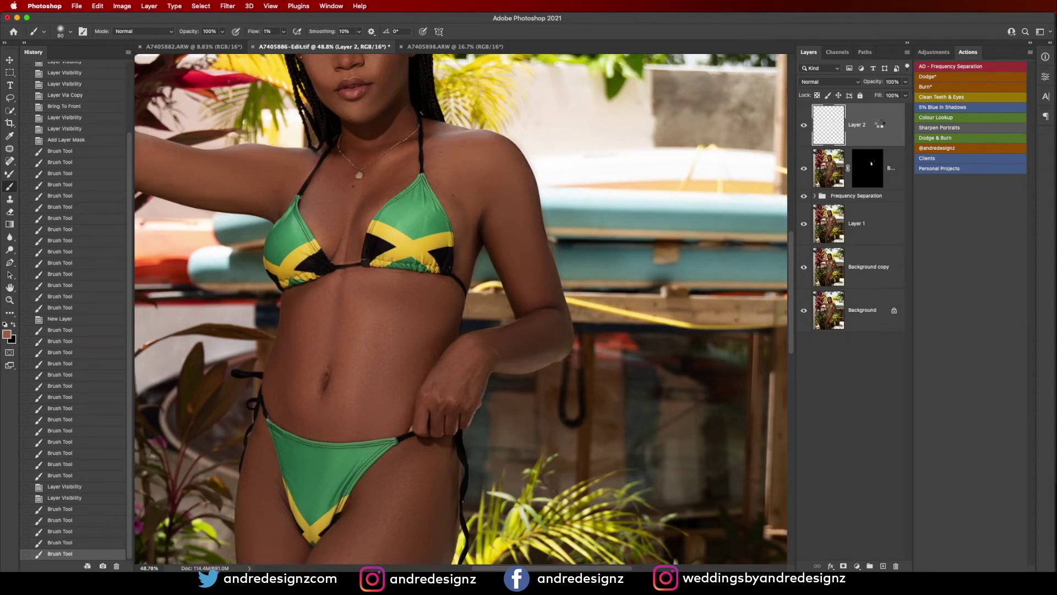
key("j")
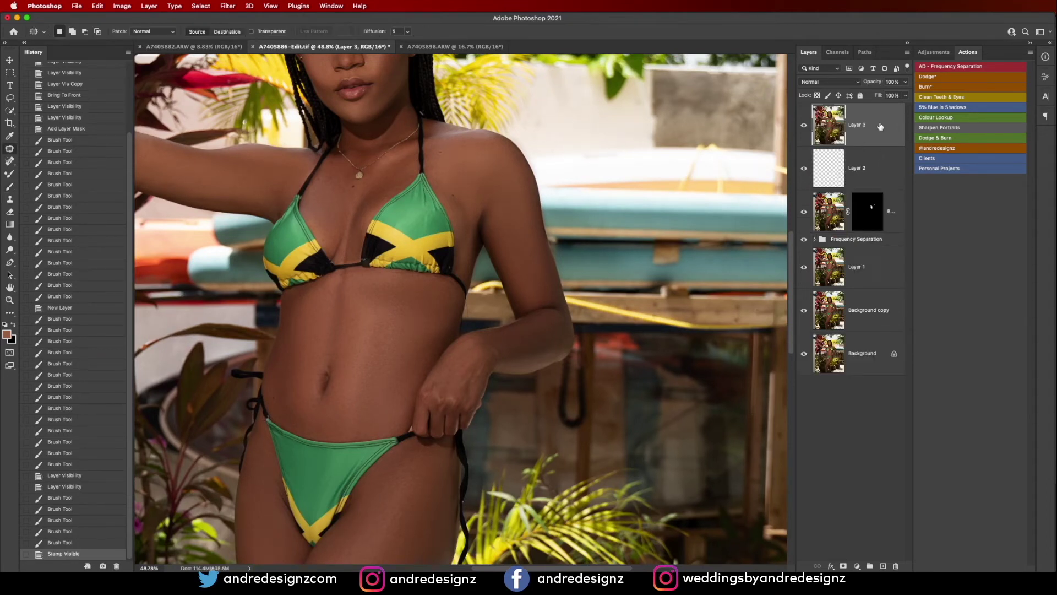
scroll(471, 244, "up", 3)
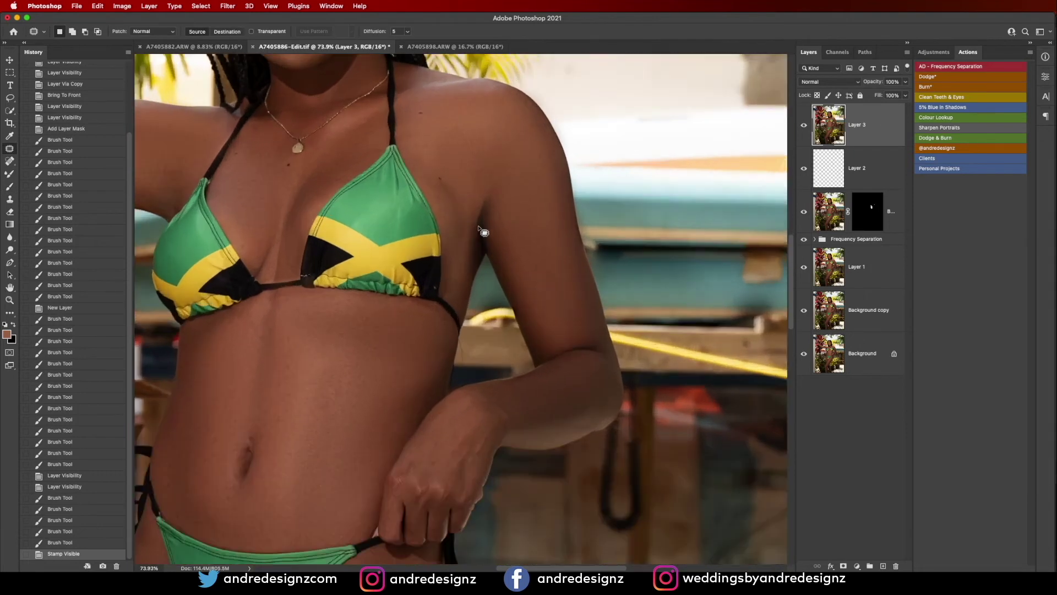
mouse_move(469, 189)
left_mouse_down()
mouse_move(470, 217)
mouse_move(479, 190)
mouse_move(465, 223)
mouse_move(475, 218)
mouse_move(454, 241)
mouse_move(456, 270)
mouse_move(462, 257)
left_mouse_up()
key("super+d")
key("super+d")
key("super+d")
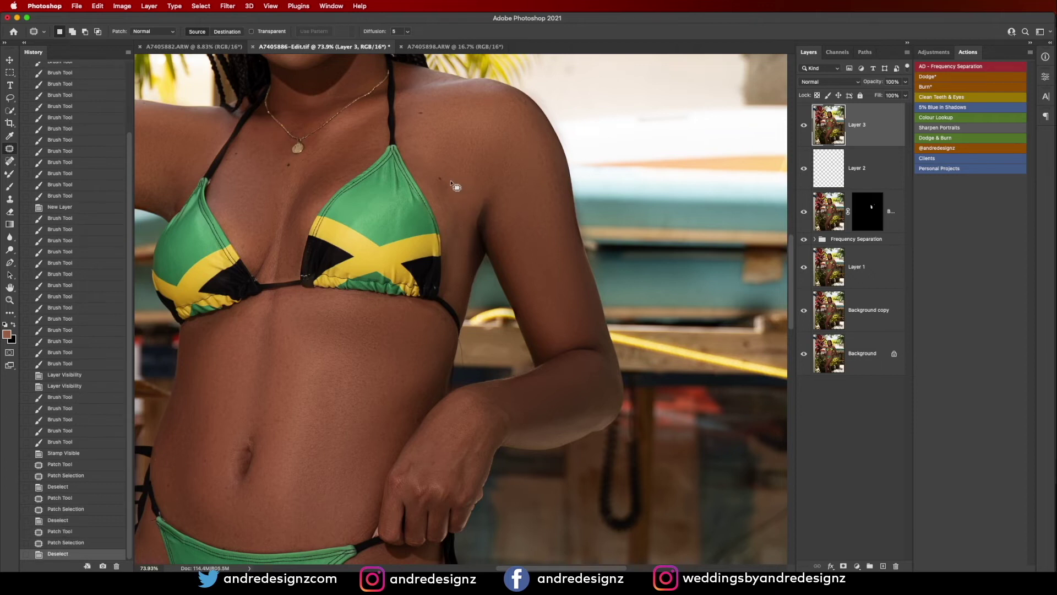
Patch further uneven skin along the bikini top's outer edge, up to the strap and across to the armpit.
mouse_move(448, 190)
left_mouse_down()
mouse_move(457, 198)
mouse_move(477, 183)
mouse_move(449, 252)
mouse_move(463, 242)
mouse_move(466, 271)
left_mouse_up()
key("super+d")
key("super+d")
key("super+d")
mouse_move(443, 196)
left_mouse_down()
mouse_move(451, 210)
mouse_move(444, 199)
left_mouse_up()
mouse_move(443, 201)
left_mouse_down()
mouse_move(461, 192)
mouse_move(416, 162)
mouse_move(438, 160)
left_mouse_up()
key("super+d")
left_click_drag(434, 155, 442, 143)
left_click_drag(440, 142, 457, 154)
key("super+d")
mouse_move(468, 208)
left_mouse_down()
mouse_move(474, 252)
mouse_move(461, 272)
mouse_move(455, 243)
left_mouse_up()
key("ctrl+d")
Try to patch the dark skin beside the bikini top's lower outer corner.
left_click_drag(453, 256, 463, 271)
key("super+d")
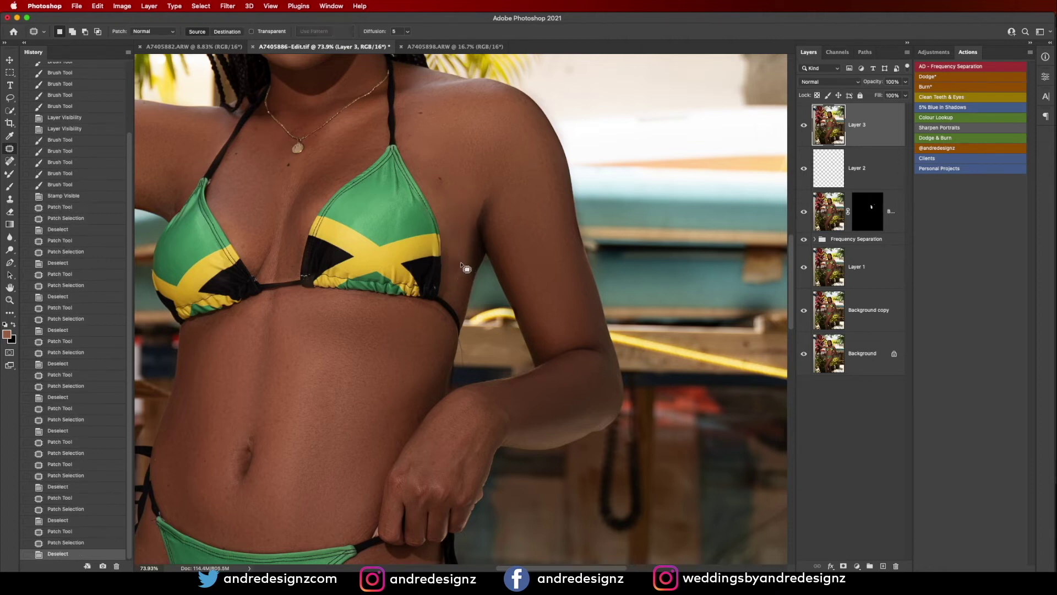
key("ctrl+z")
key("ctrl+z")
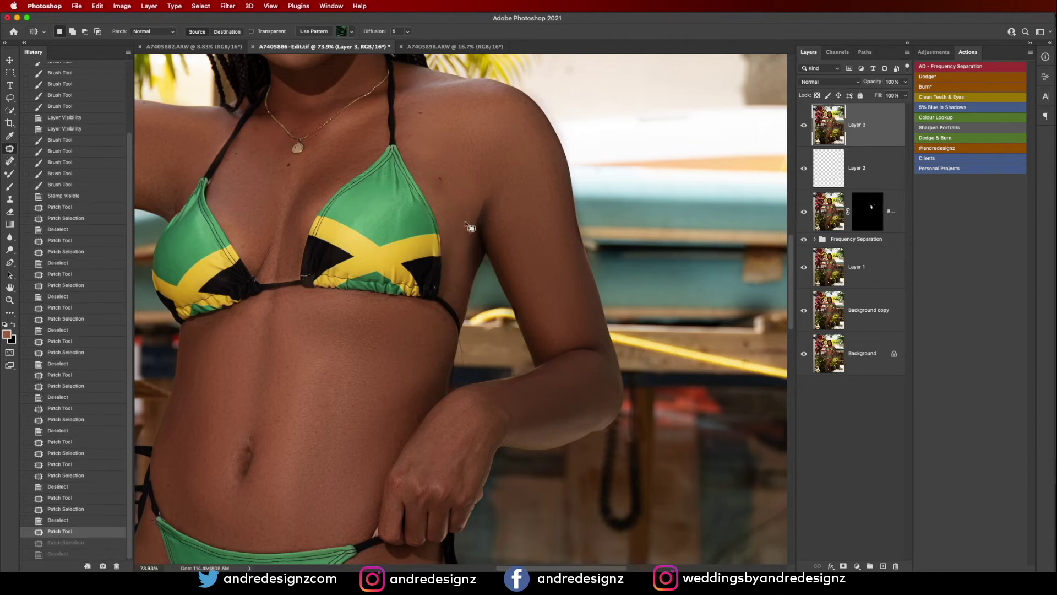
key("ctrl+d")
Patch the side skin just above the bikini top's lower outer corner, using cleaner skin nearer the armpit.
mouse_move(450, 278)
left_mouse_down()
mouse_move(447, 289)
mouse_move(458, 288)
mouse_move(446, 294)
mouse_move(456, 278)
mouse_move(463, 287)
mouse_move(460, 272)
mouse_move(446, 271)
mouse_move(460, 260)
left_mouse_up()
key("super+d")
key("super+d")
left_click_drag(457, 267, 470, 208)
key("super+d")
Try to patch a narrow strip of skin halfway down the bikini top's outer edge.
mouse_move(470, 206)
left_mouse_down()
mouse_move(458, 244)
mouse_move(464, 226)
left_mouse_up()
left_click_drag(461, 234, 465, 192)
key("super+d")
key("super+z")
key("super+z")
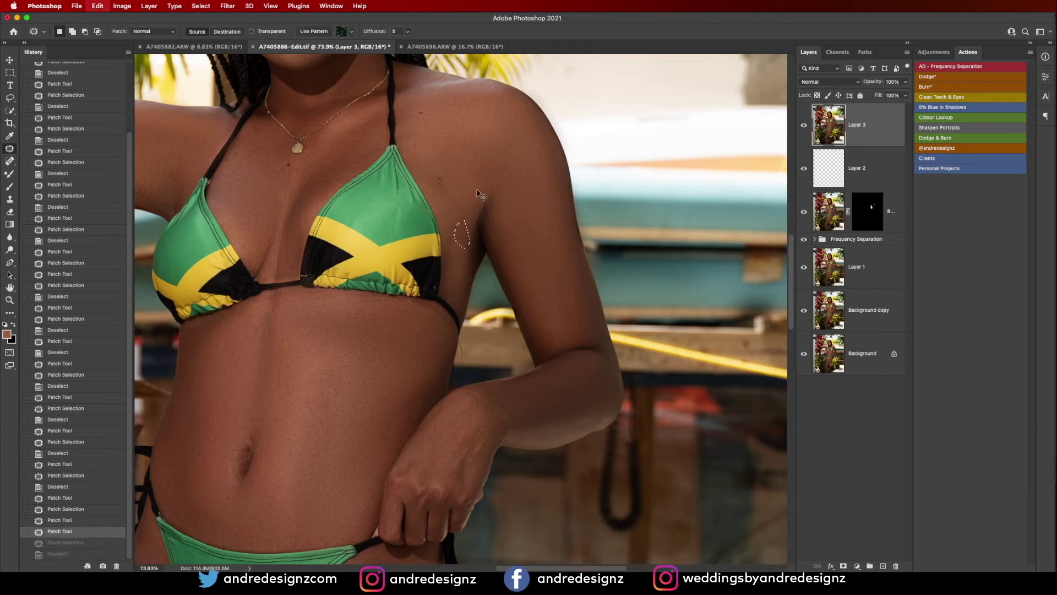
left_click(483, 200)
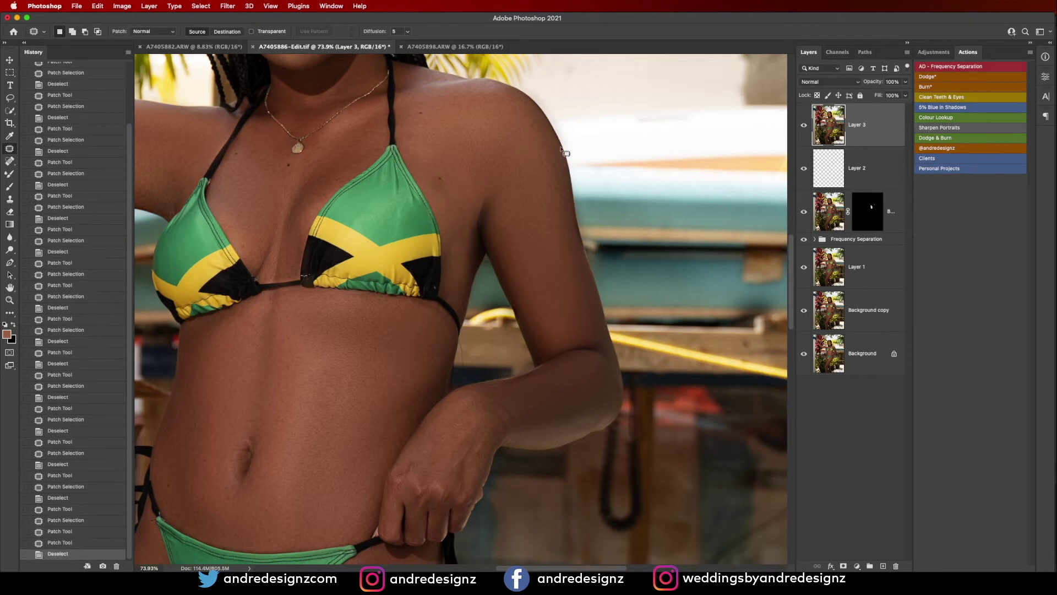
Delete the old Frequency Separation group and run the AD - Frequency Separation action above Layer 3 with a 6.4-pixel blur radius.
left_click(882, 241)
key("Delete")
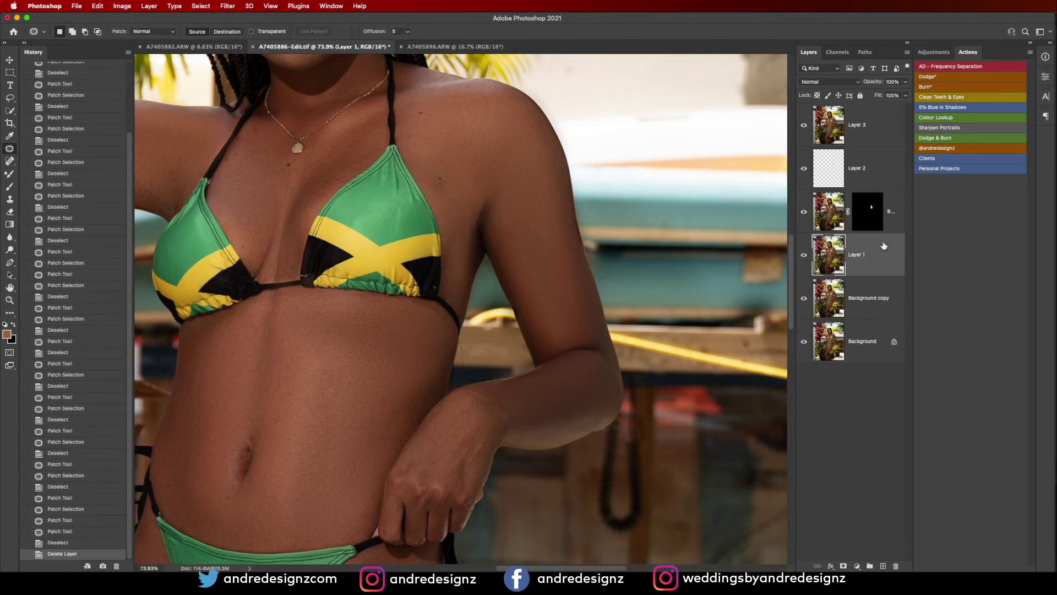
left_click(854, 123)
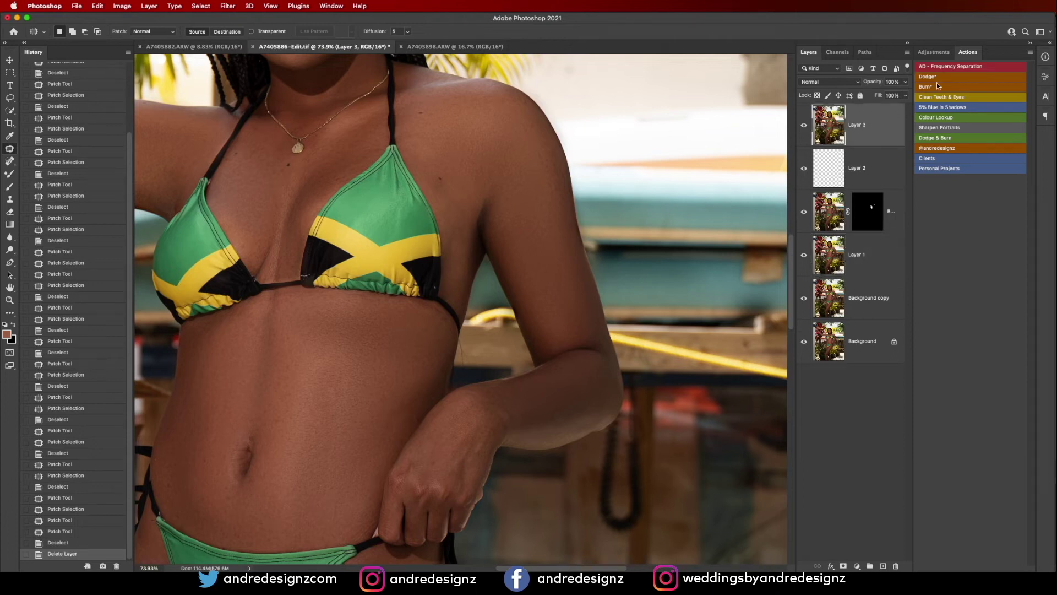
left_click(956, 70)
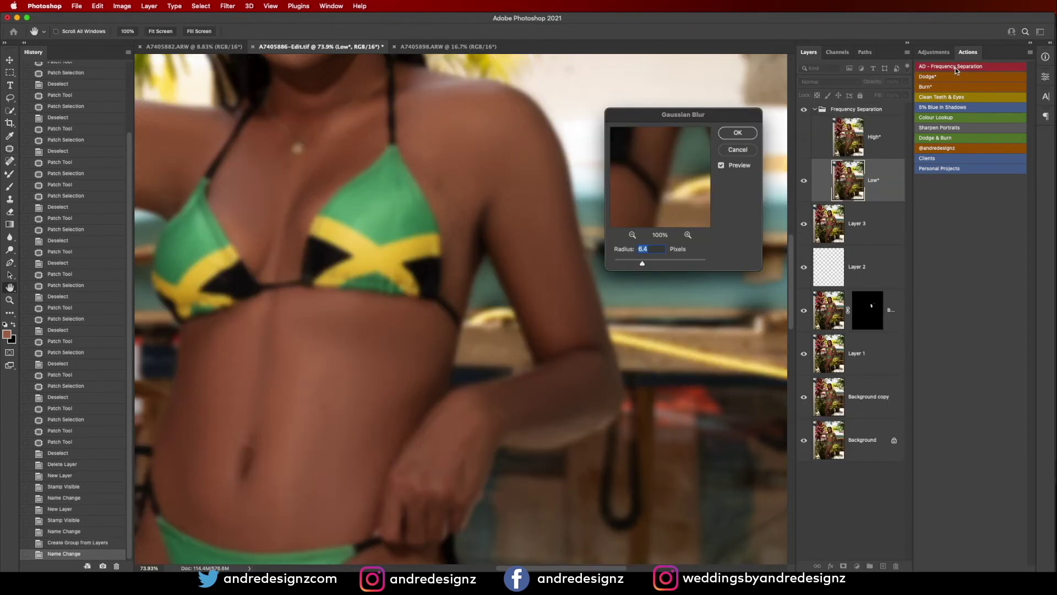
key("Return")
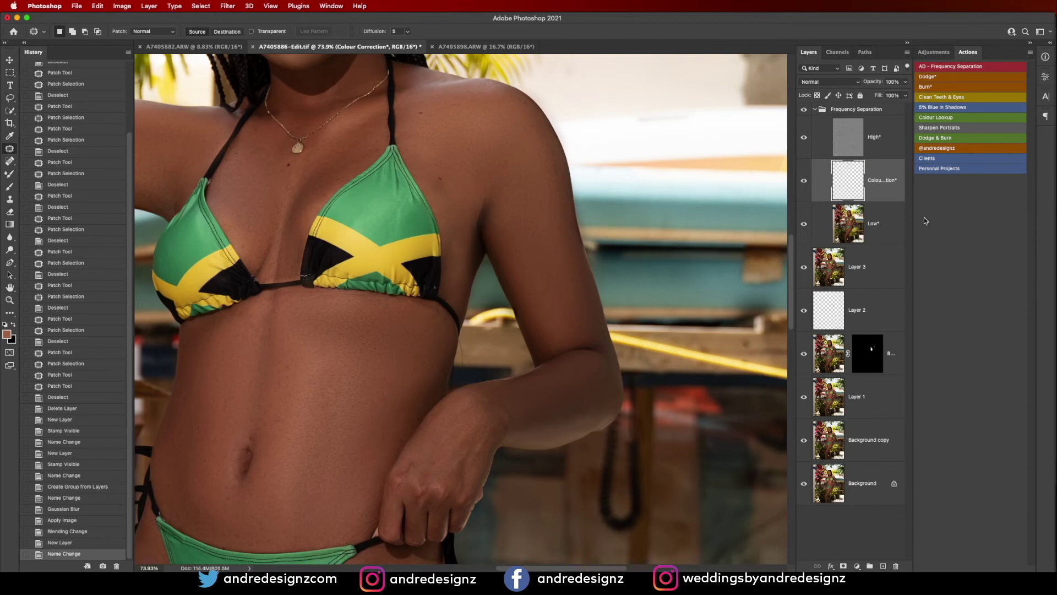
Blend the skin between the bikini top and the arm on the Low* layer using the Mixer Brush with a smaller 80-pixel tip.
left_click(859, 223)
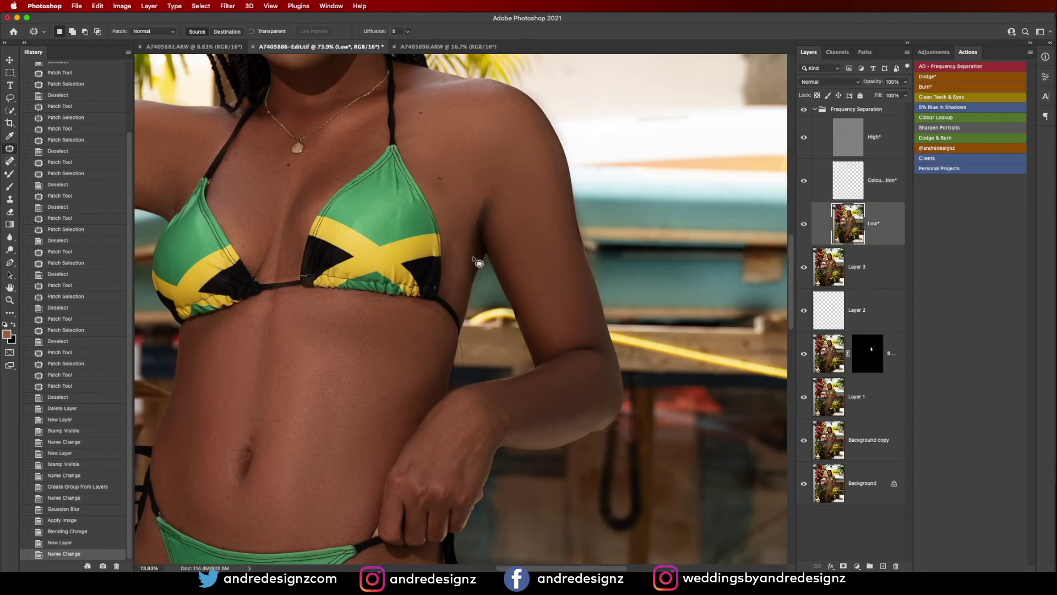
scroll(475, 264, "up", 3)
key("b")
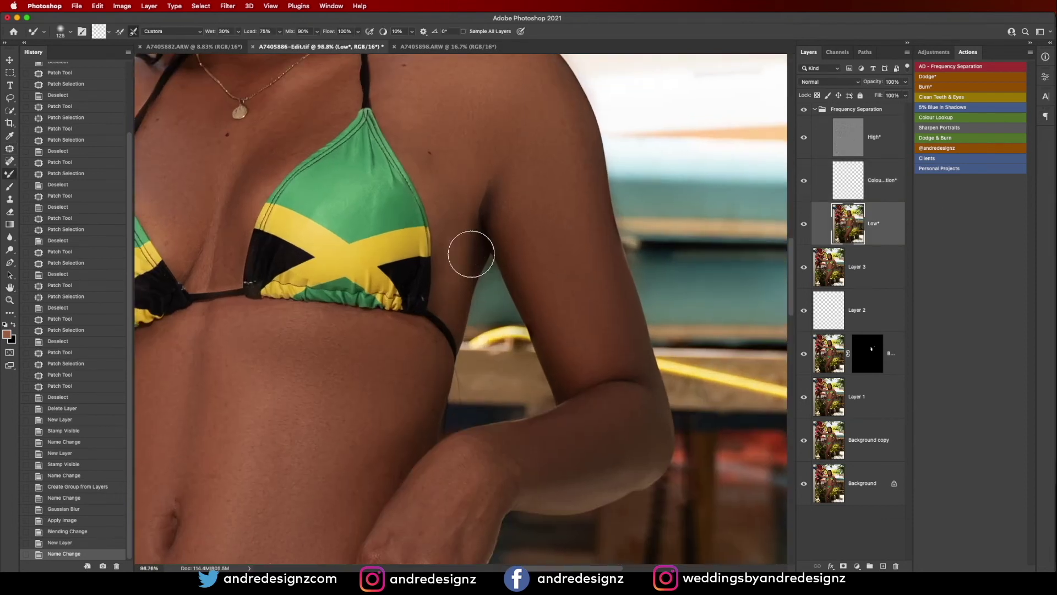
key("[")
key("[")
key("[")
mouse_move(450, 199)
left_mouse_down()
mouse_move(457, 269)
mouse_move(457, 196)
mouse_move(453, 282)
mouse_move(459, 210)
mouse_move(453, 242)
left_mouse_up()
left_click_drag(453, 265, 452, 286)
mouse_move(448, 176)
left_mouse_down()
mouse_move(451, 209)
mouse_move(461, 214)
left_mouse_up()
mouse_move(507, 186)
left_mouse_down()
mouse_move(483, 193)
mouse_move(504, 223)
mouse_move(507, 208)
mouse_move(502, 229)
mouse_move(460, 197)
mouse_move(455, 267)
mouse_move(462, 219)
mouse_move(449, 229)
mouse_move(488, 334)
mouse_move(462, 250)
mouse_move(481, 320)
left_mouse_up()
Compare the image with and without the new Frequency Separation group and set the group's opacity to 29%.
scroll(481, 319, "down", 8)
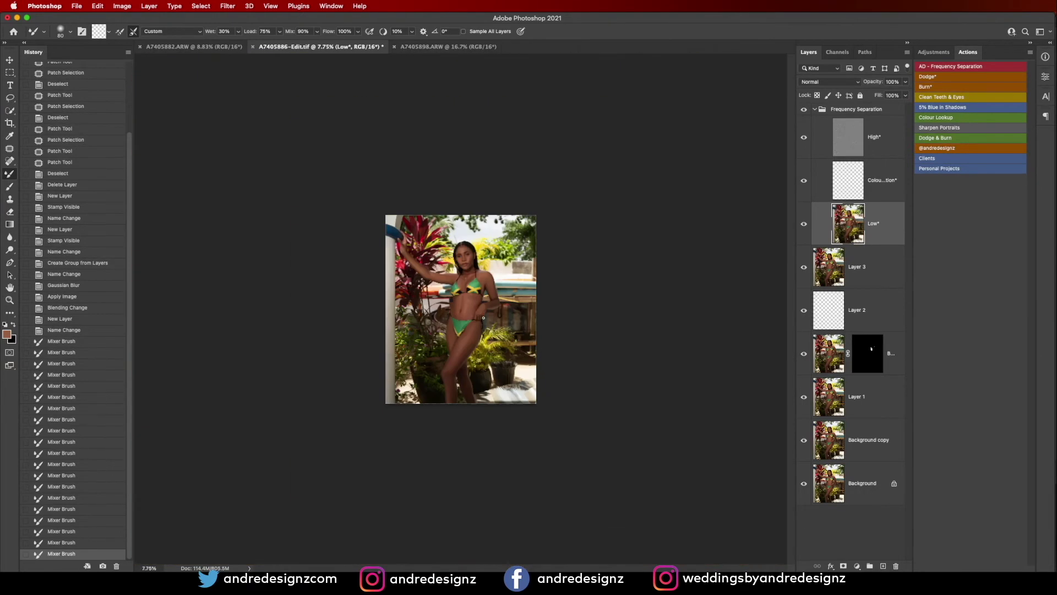
scroll(511, 313, "up", 3)
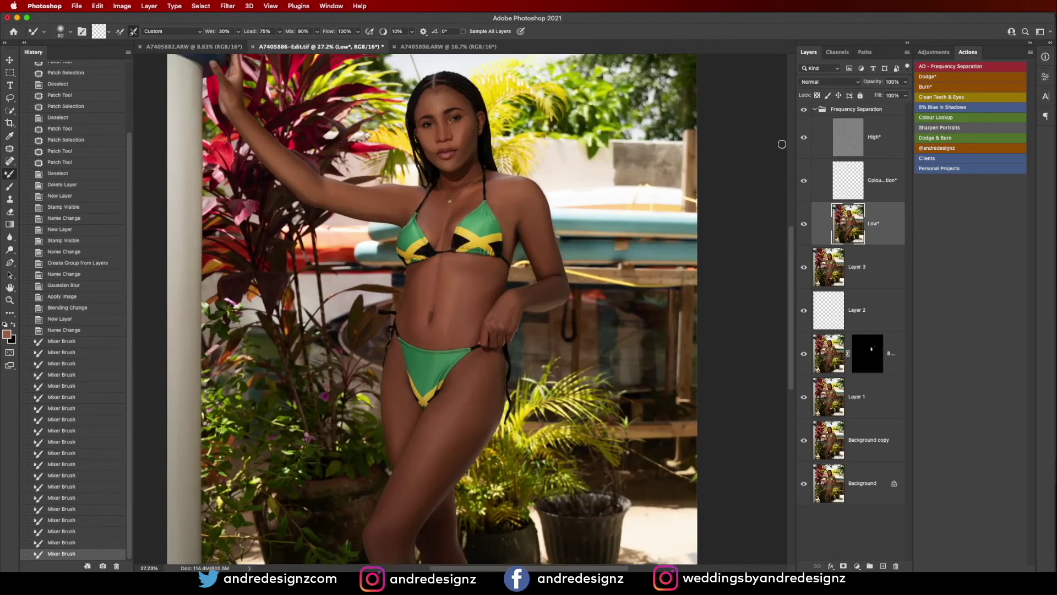
left_click(804, 110)
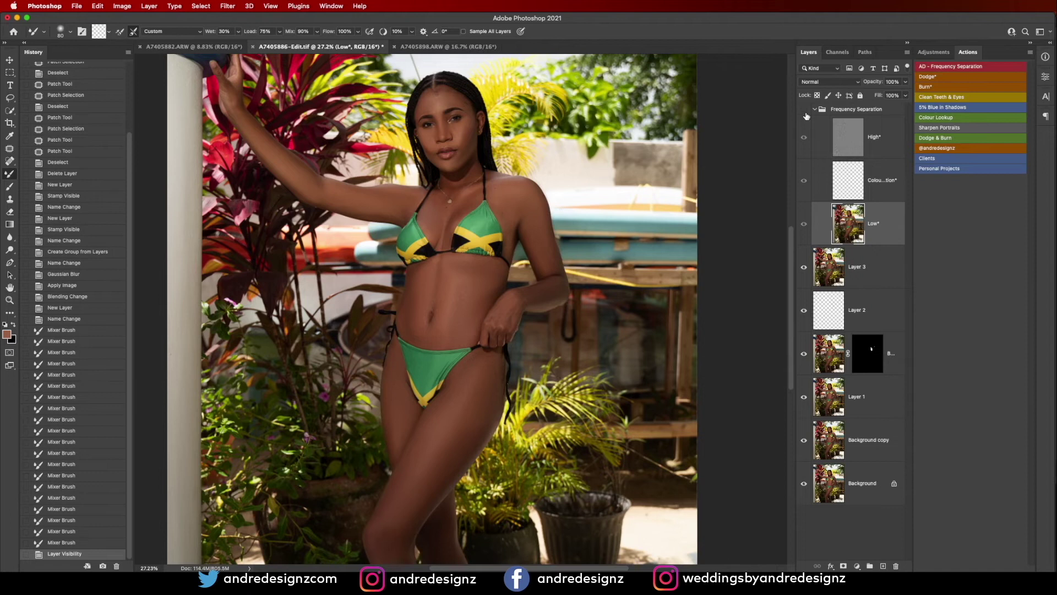
left_click(866, 110)
left_click(904, 83)
left_click_drag(888, 95, 887, 95)
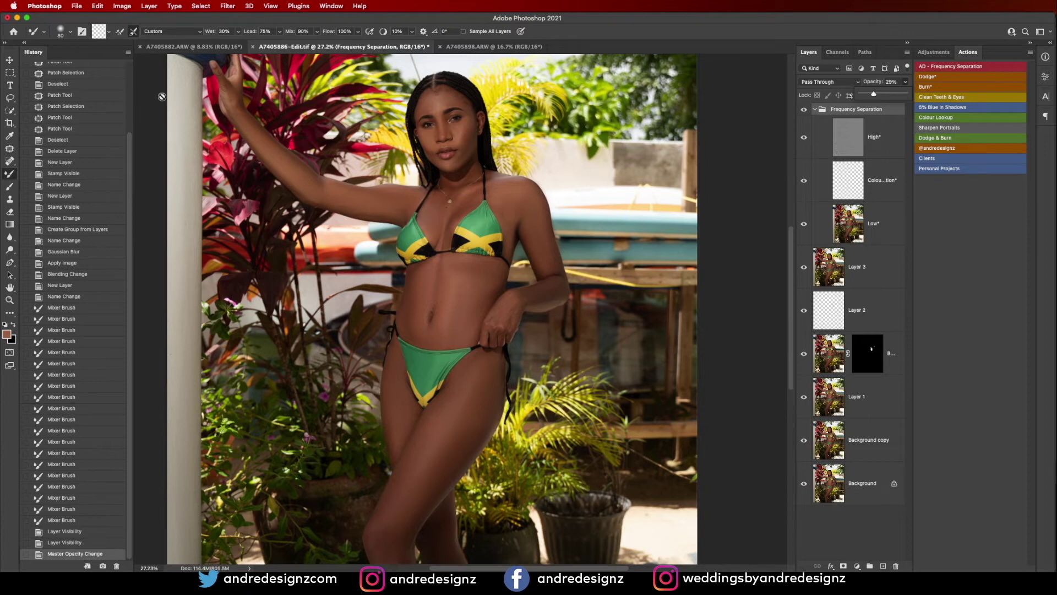
Group all layers above the Background, from the Frequency Separation group down to Background copy.
key("v")
scroll(427, 192, "down", 8)
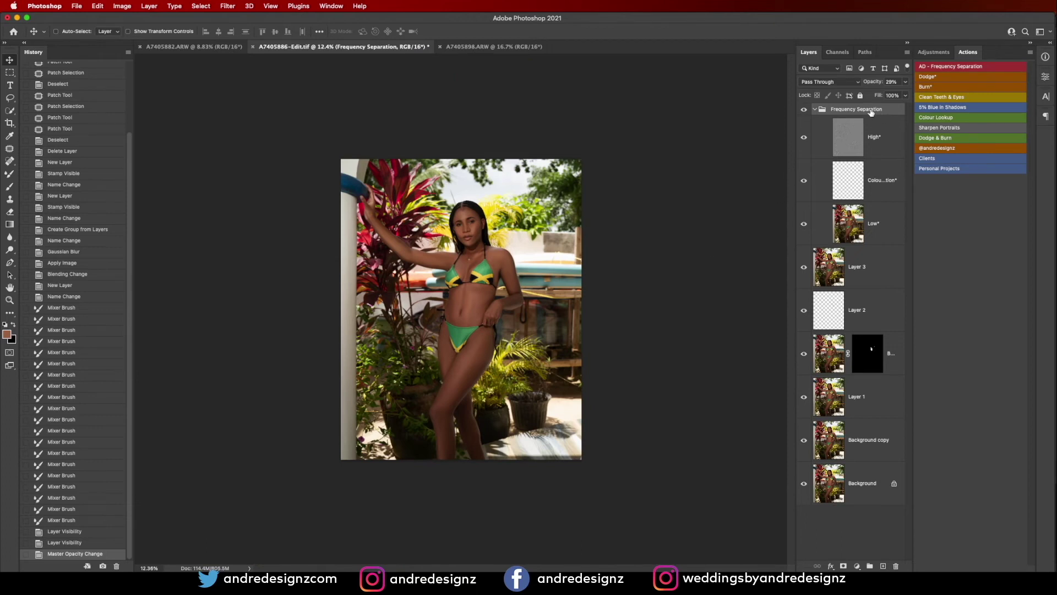
left_click(877, 453, "shift")
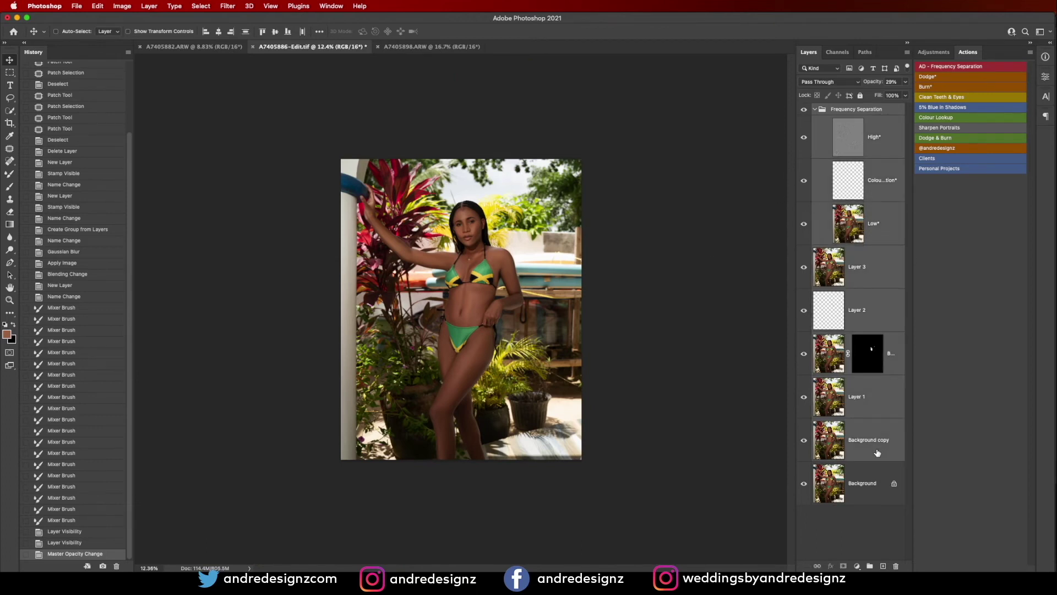
key("super+g")
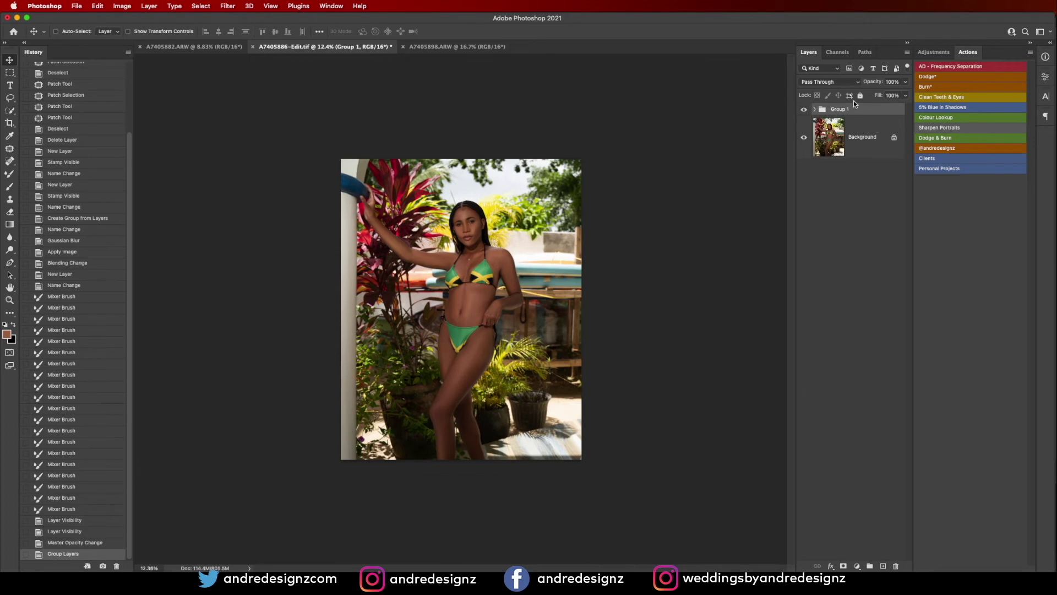
Run the Dodge* action above the new group and activate the Brush tool for painting on its mask.
left_click(929, 79)
key("b")
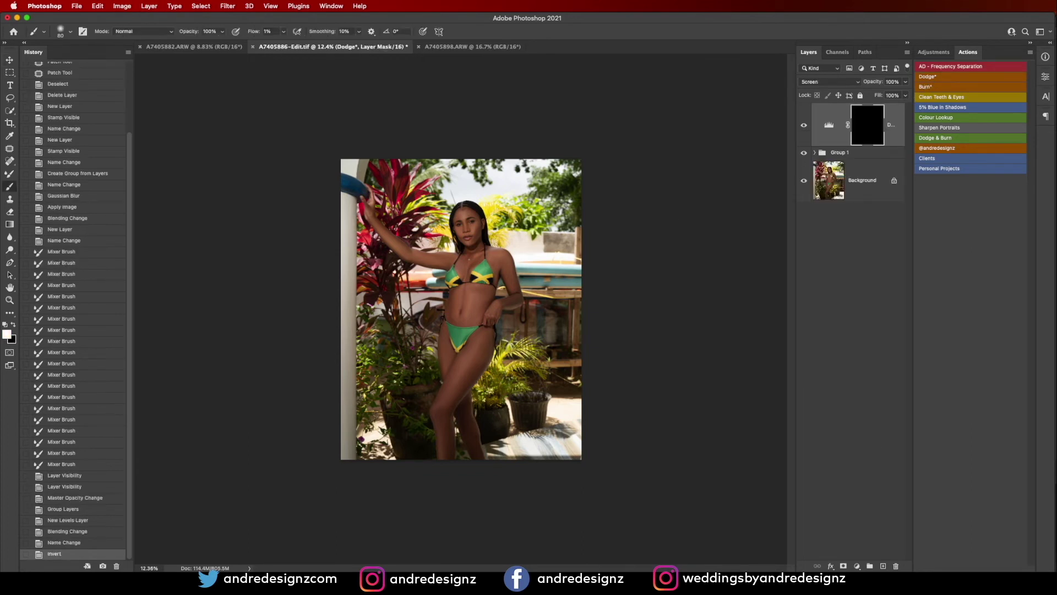
left_click_drag(478, 293, 503, 363)
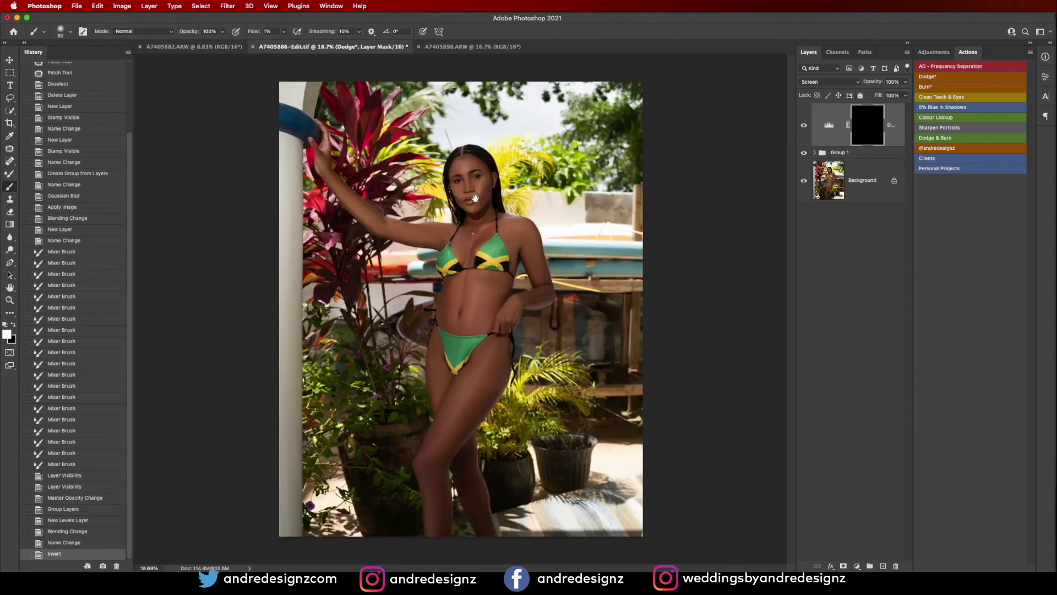
Paint white at 1% flow on the Dodge* mask to brighten the thigh and lower leg, adjusting the brush size as needed.
mouse_move(456, 413)
left_mouse_down()
mouse_move(428, 479)
mouse_move(492, 351)
mouse_move(460, 429)
mouse_move(489, 378)
mouse_move(456, 428)
mouse_move(484, 365)
mouse_move(443, 443)
mouse_move(485, 361)
mouse_move(456, 417)
mouse_move(459, 463)
mouse_move(437, 490)
mouse_move(434, 479)
mouse_move(438, 532)
left_mouse_up()
key("bracketright")
key("bracketright")
key("bracketright")
key("bracketleft")
key("bracketleft")
key("bracketleft")
key("bracketright")
mouse_move(484, 391)
left_mouse_down()
mouse_move(449, 444)
mouse_move(477, 395)
mouse_move(457, 407)
left_mouse_up()
key("bracketleft")
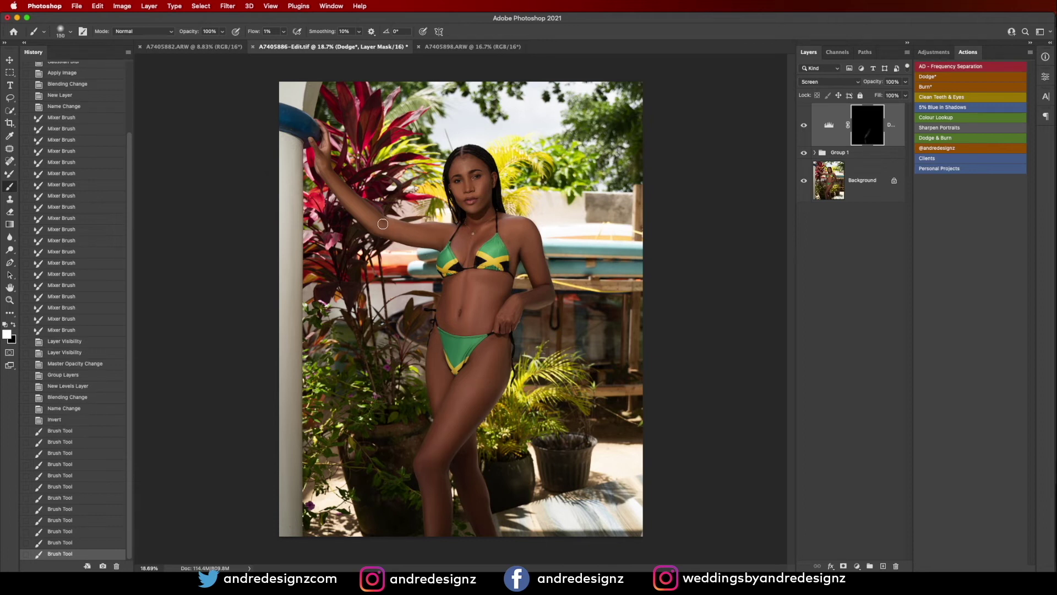
Paint white on the Dodge* mask along the raised arm from wrist to elbow to brighten its highlights, varying the brush size.
left_click(384, 224)
scroll(393, 230, "down", 2)
scroll(393, 230, "up", 6)
scroll(389, 226, "up", 3)
scroll(388, 227, "down", 3)
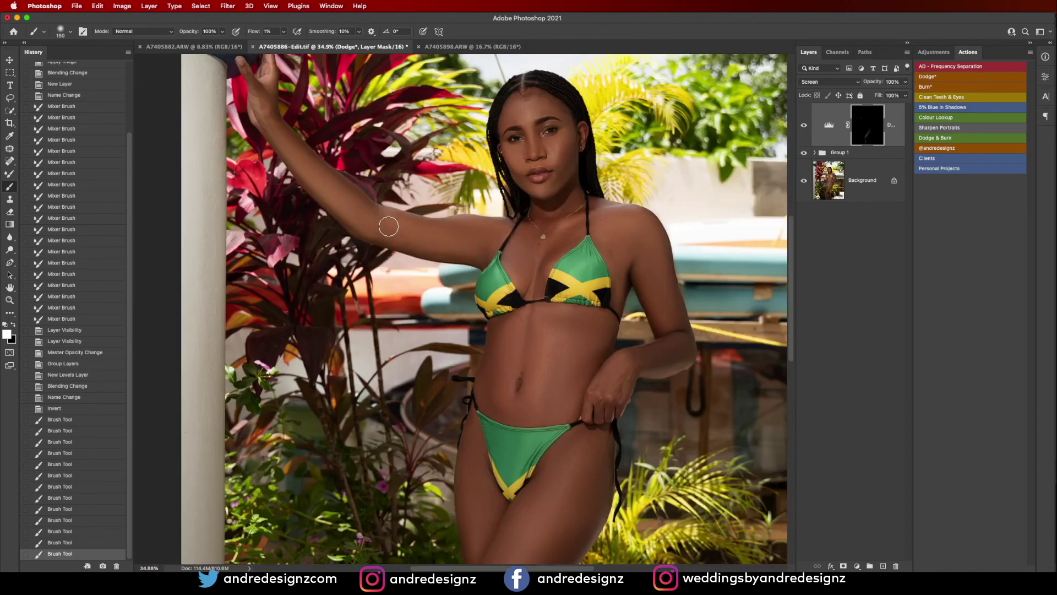
key("bracketleft")
key("bracketleft")
key("bracketright")
key("bracketright")
left_click_drag(333, 176, 380, 228)
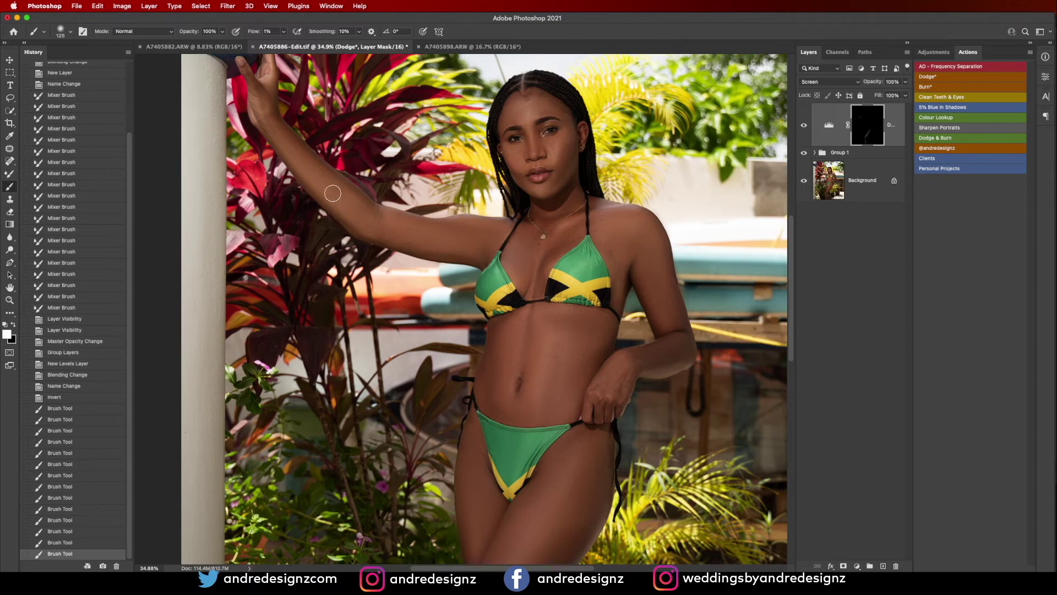
key("bracketright")
mouse_move(272, 120)
left_mouse_down()
mouse_move(340, 192)
mouse_move(410, 233)
left_mouse_up()
key("bracketleft")
key("bracketleft")
key("bracketleft")
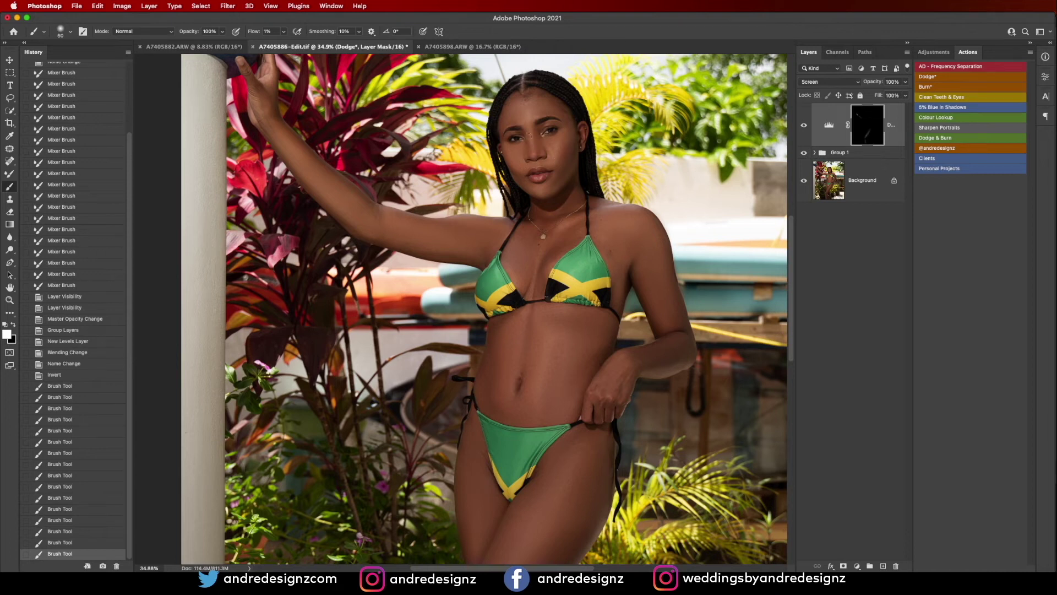
Paint white at 1% flow on the Dodge* mask over the face, neck and chest highlights, enlarging the brush to 125.
left_click_drag(532, 147, 543, 170)
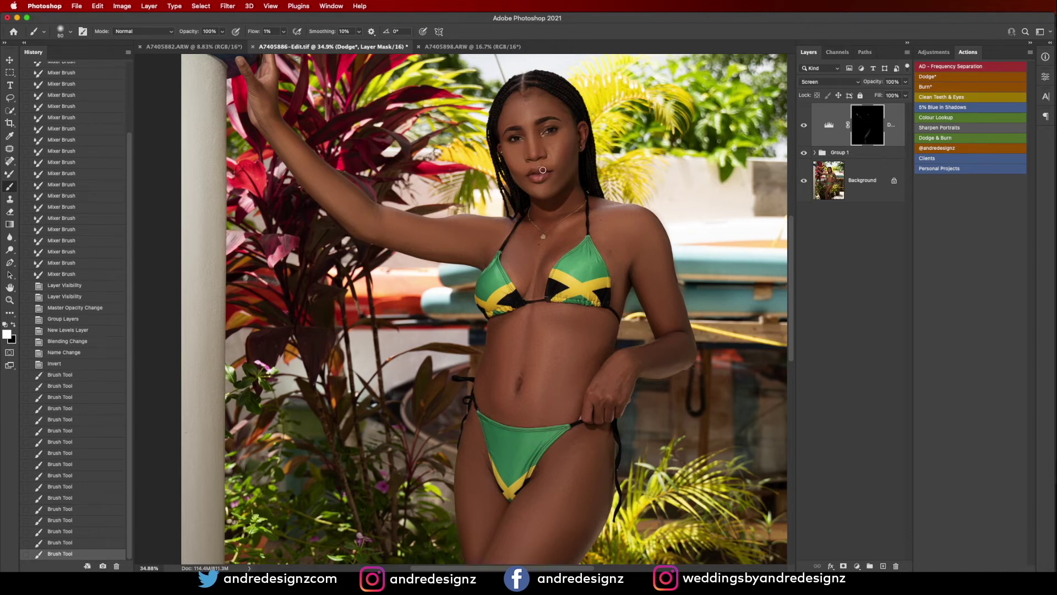
left_click_drag(526, 122, 534, 159)
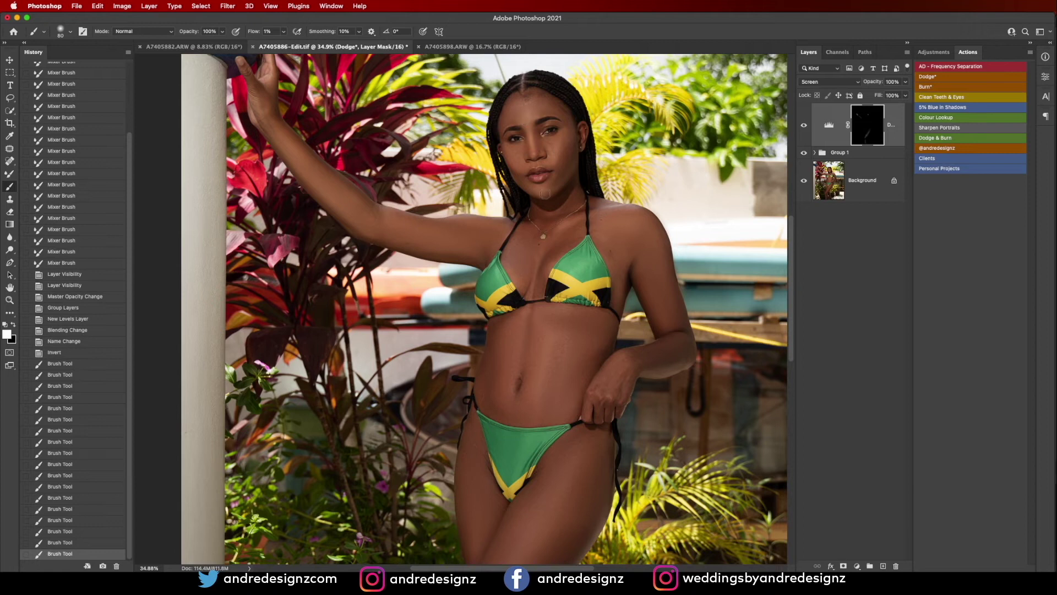
key("bracketright")
key("bracketright")
mouse_move(541, 195)
left_mouse_down()
mouse_move(530, 105)
mouse_move(518, 111)
mouse_move(529, 103)
mouse_move(564, 142)
mouse_move(554, 155)
mouse_move(557, 141)
mouse_move(519, 153)
mouse_move(542, 192)
mouse_move(514, 175)
mouse_move(533, 198)
left_mouse_up()
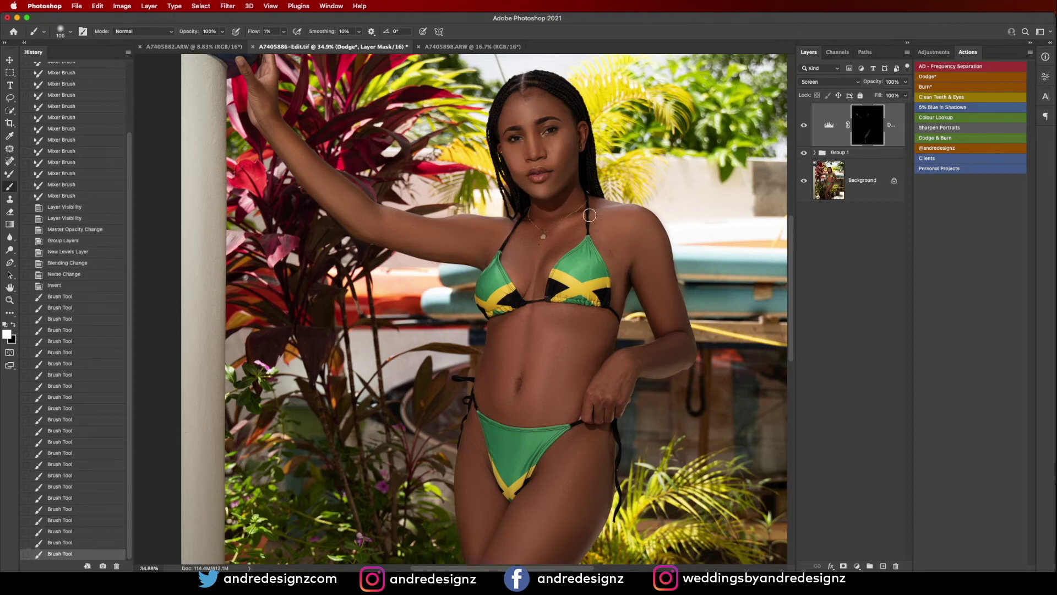
key("]")
mouse_move(520, 275)
left_mouse_down()
mouse_move(543, 284)
mouse_move(556, 255)
left_mouse_up()
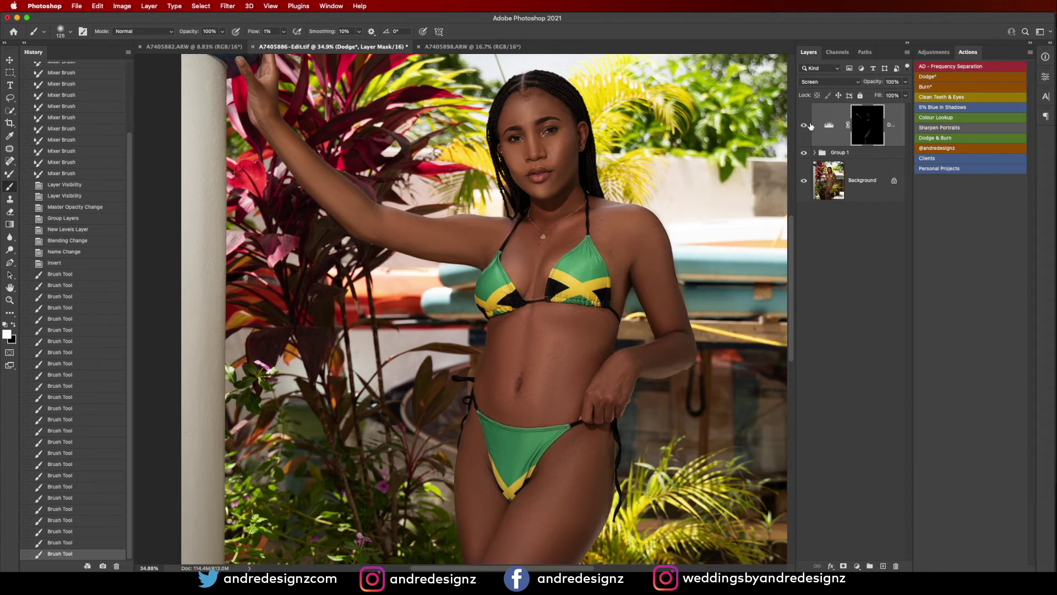
Toggle the Dodge* layer's visibility off and on to compare the skin with and without the brightening.
left_click(804, 126)
left_click(804, 125)
left_click(805, 126)
left_click(805, 126)
Paint white on the Dodge* mask over the bent arm and across the abdomen to lift their highlights.
mouse_move(620, 292)
left_mouse_down()
mouse_move(660, 290)
mouse_move(652, 267)
mouse_move(672, 337)
mouse_move(642, 356)
mouse_move(666, 344)
left_mouse_up()
mouse_move(697, 288)
left_mouse_down()
mouse_move(697, 190)
mouse_move(724, 117)
left_mouse_up()
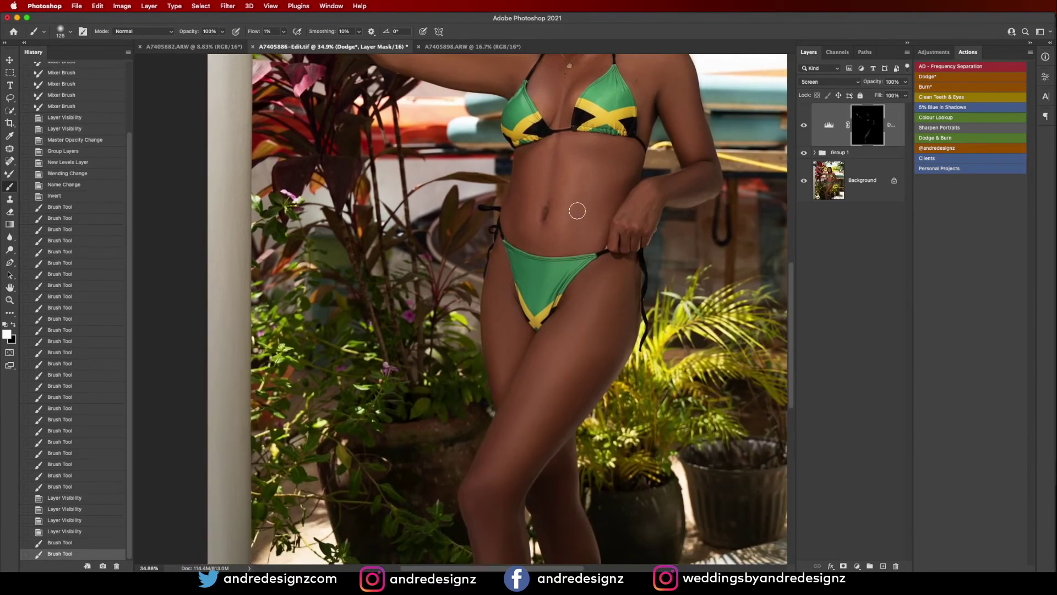
left_click_drag(571, 232, 586, 182)
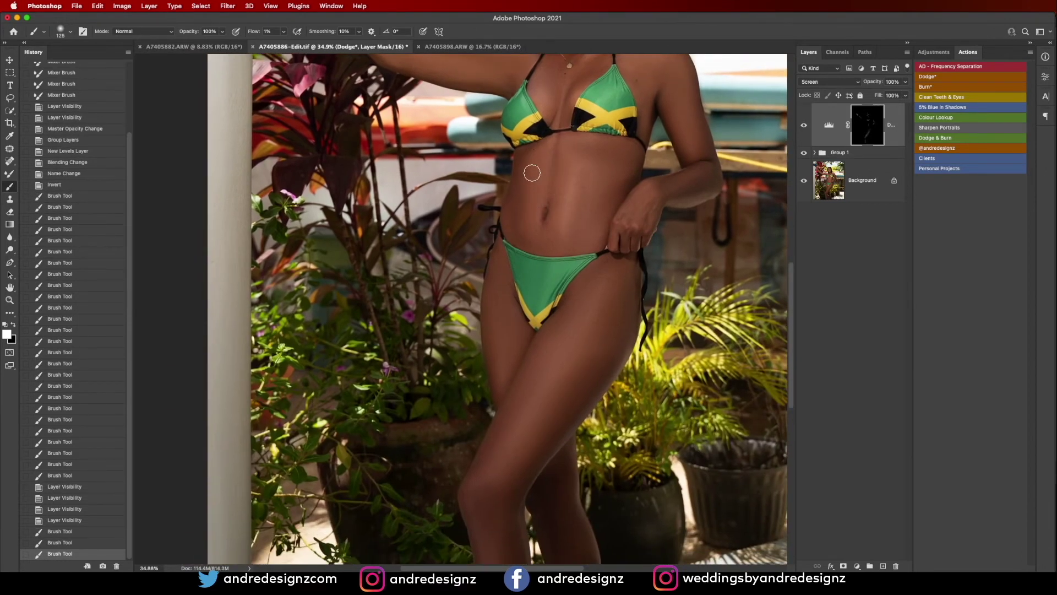
mouse_move(527, 232)
left_mouse_down()
mouse_move(534, 239)
mouse_move(531, 223)
left_mouse_up()
left_click_drag(530, 182, 530, 208)
left_click_drag(552, 196, 604, 148)
mouse_move(604, 148)
left_mouse_down()
mouse_move(592, 164)
mouse_move(607, 150)
mouse_move(592, 142)
mouse_move(585, 159)
left_mouse_up()
mouse_move(585, 158)
left_mouse_down()
mouse_move(577, 174)
mouse_move(597, 176)
mouse_move(595, 196)
mouse_move(590, 173)
mouse_move(604, 156)
mouse_move(589, 199)
mouse_move(631, 193)
mouse_move(631, 165)
left_mouse_up()
Brighten the side of the torso, the inner upper arm and the hip on the Dodge* mask, varying the brush size.
left_click_drag(632, 153, 622, 243)
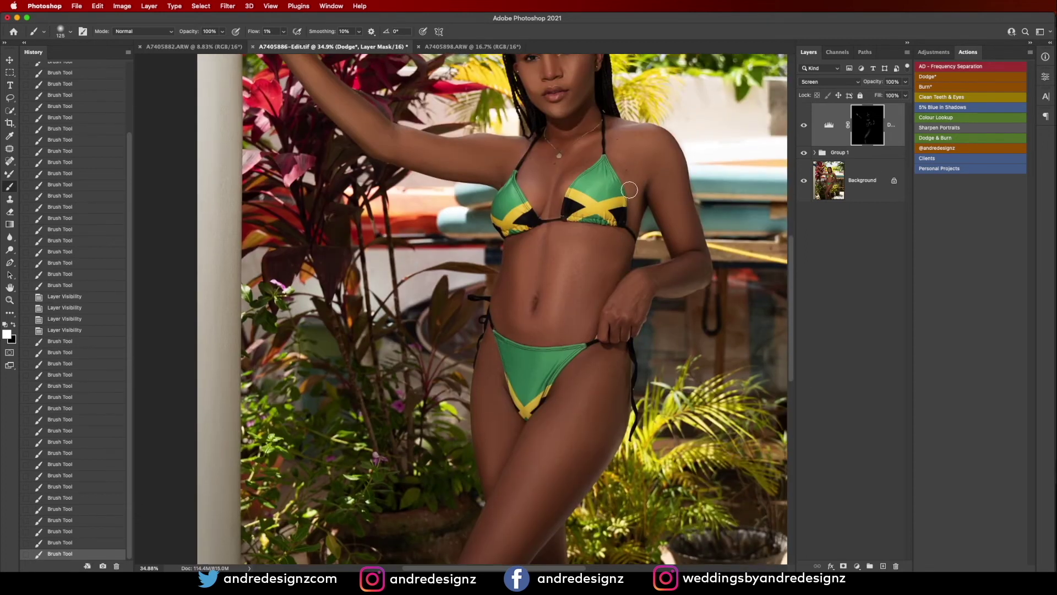
mouse_move(634, 194)
left_mouse_down()
mouse_move(622, 172)
mouse_move(635, 248)
left_mouse_up()
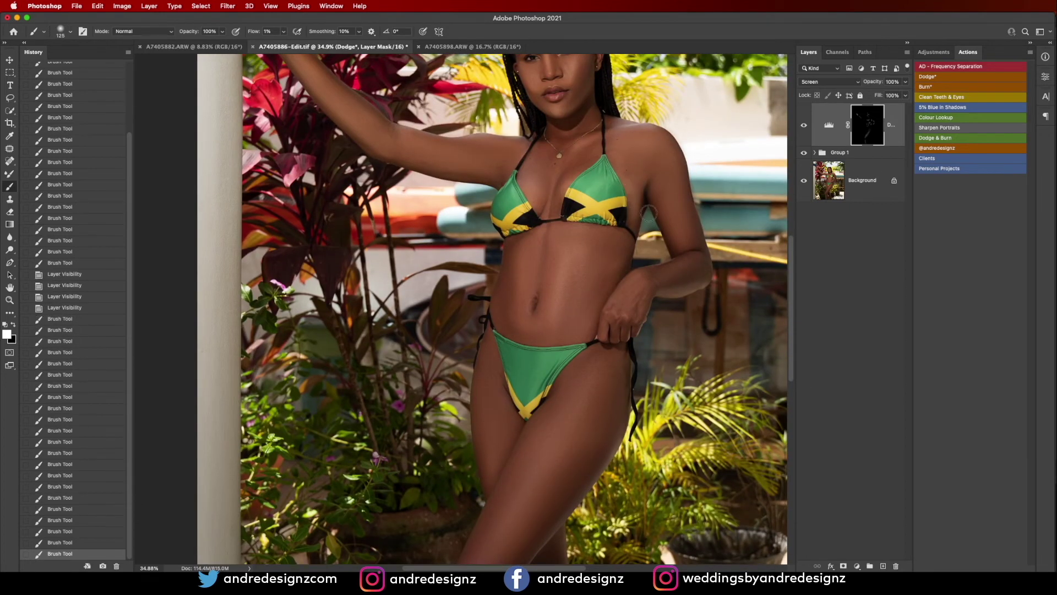
left_click_drag(653, 196, 660, 218)
key("bracketleft")
key("bracketleft")
left_click_drag(626, 175, 629, 222)
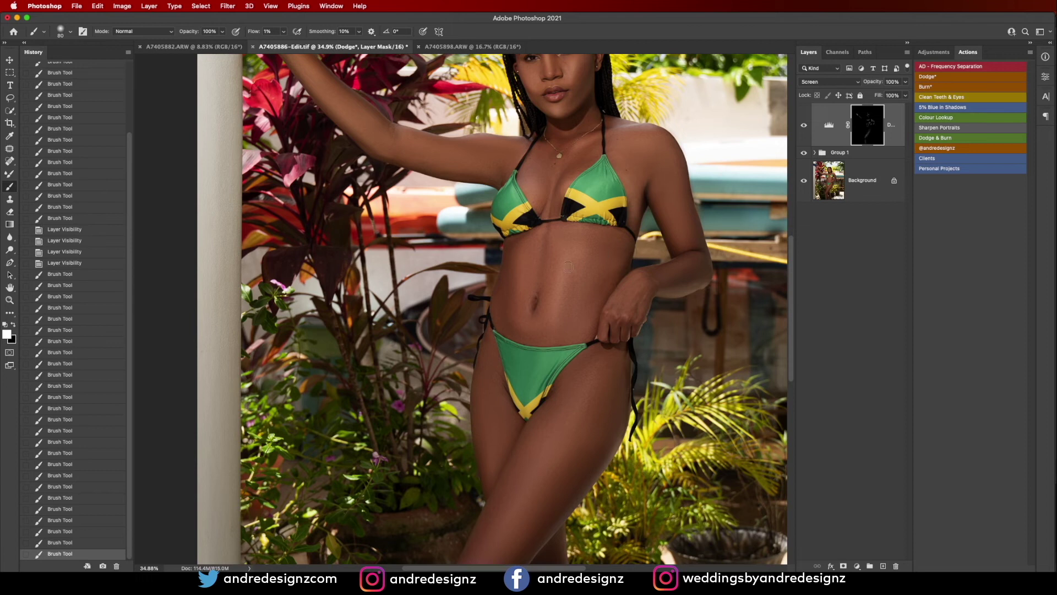
key("bracketright")
key("bracketright")
mouse_move(488, 352)
left_mouse_down()
mouse_move(492, 470)
mouse_move(488, 359)
left_mouse_up()
Paint white on the Dodge* mask down the thigh, knee and shin with a size 200 brush.
scroll(536, 328, "up", 3)
scroll(536, 329, "down", 6)
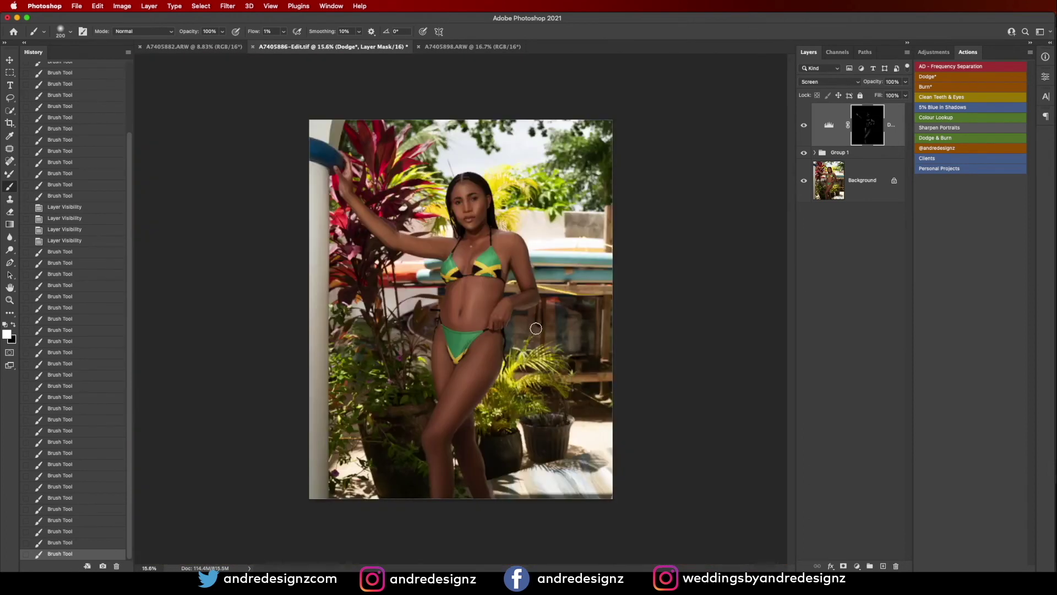
scroll(536, 328, "up", 1)
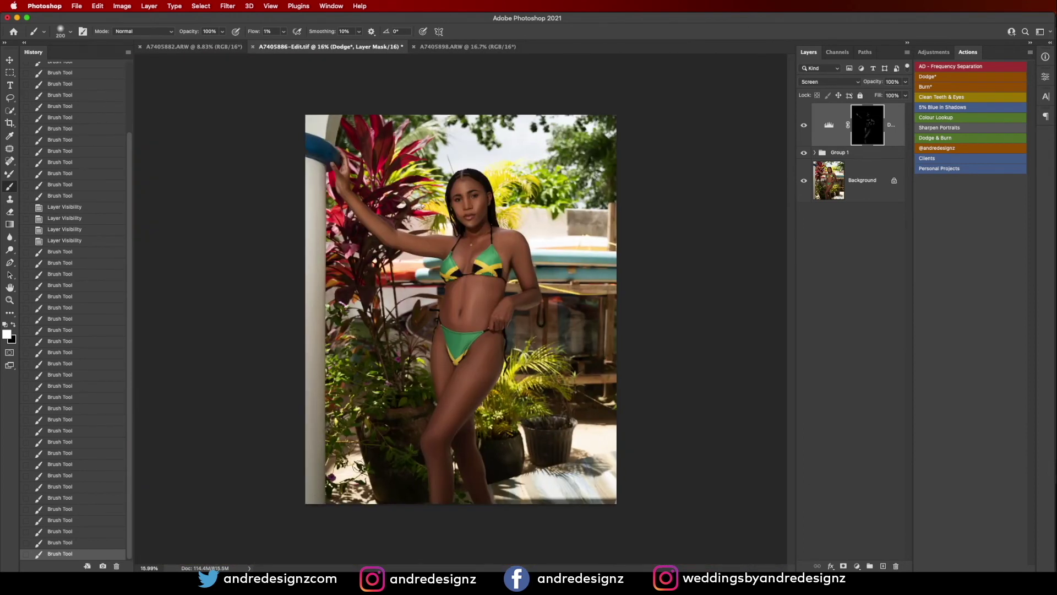
mouse_move(432, 456)
left_mouse_down()
mouse_move(436, 434)
mouse_move(447, 483)
left_mouse_up()
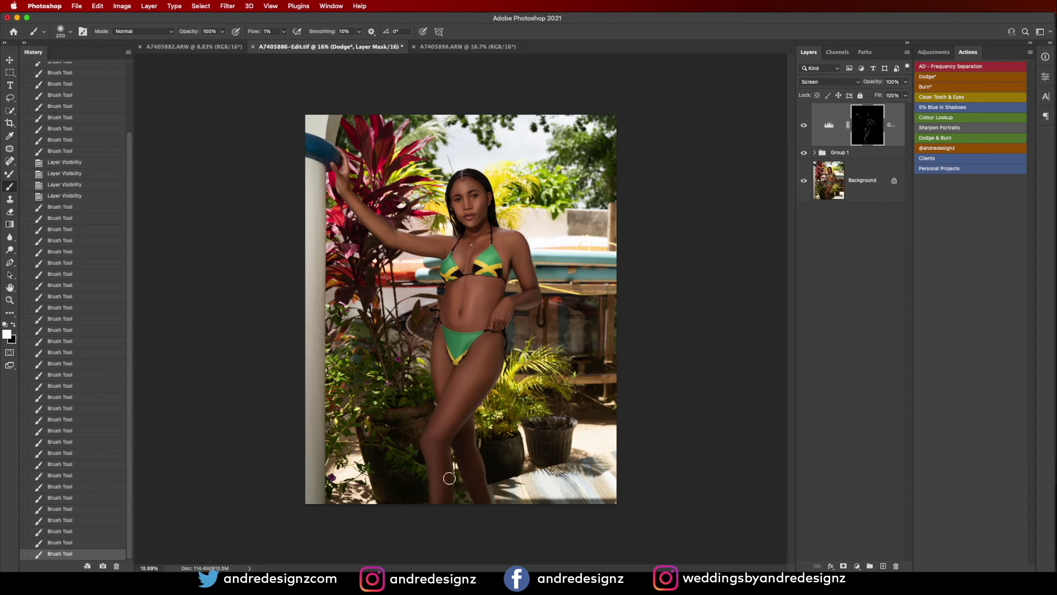
mouse_move(435, 441)
left_mouse_down()
mouse_move(452, 491)
mouse_move(474, 470)
mouse_move(479, 491)
mouse_move(470, 455)
mouse_move(440, 430)
mouse_move(430, 461)
mouse_move(435, 435)
mouse_move(439, 464)
left_mouse_up()
left_click_drag(450, 419, 440, 457)
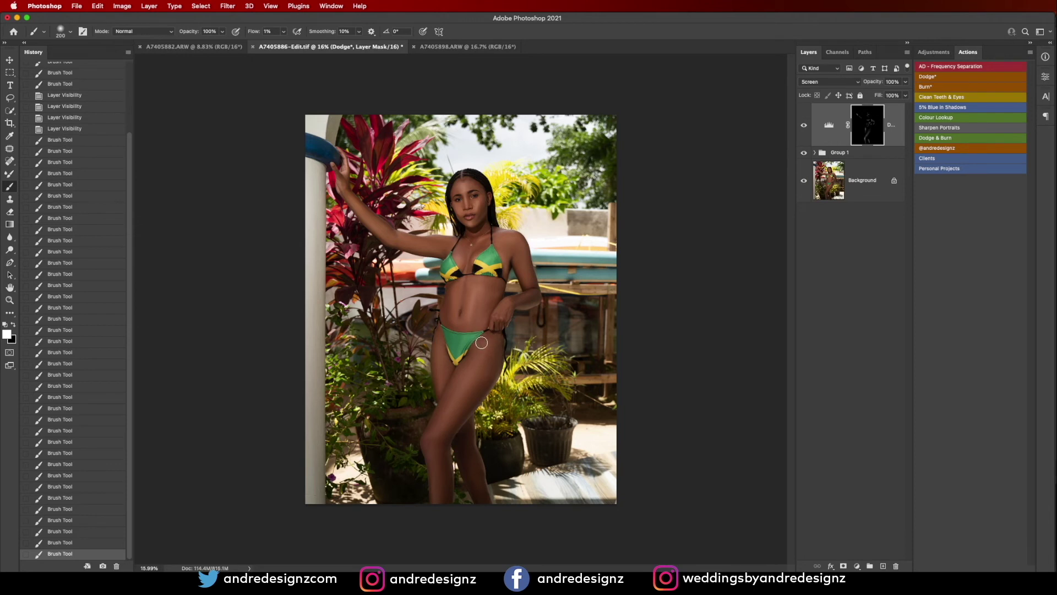
left_click_drag(478, 343, 476, 374)
left_click_drag(486, 335, 455, 424)
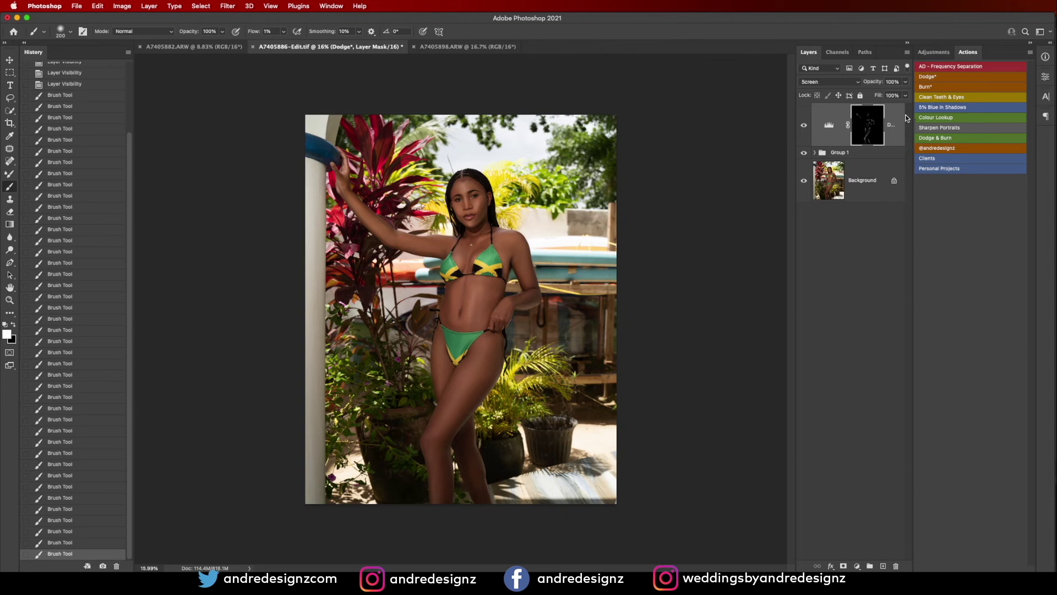
Run the Burn* action above the Dodge* layer and reduce the brush size for shading the face.
left_click(937, 87)
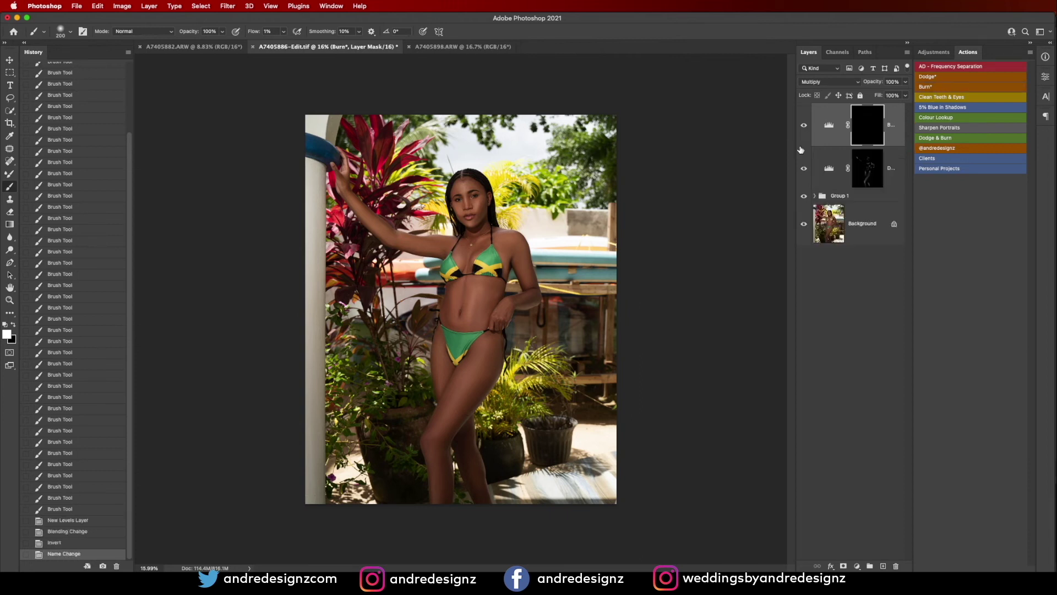
scroll(462, 192, "up", 10)
left_click_drag(610, 180, 568, 424)
key("bracketleft")
key("bracketleft")
key("bracketleft")
key("bracketleft")
key("bracketleft")
key("bracketleft")
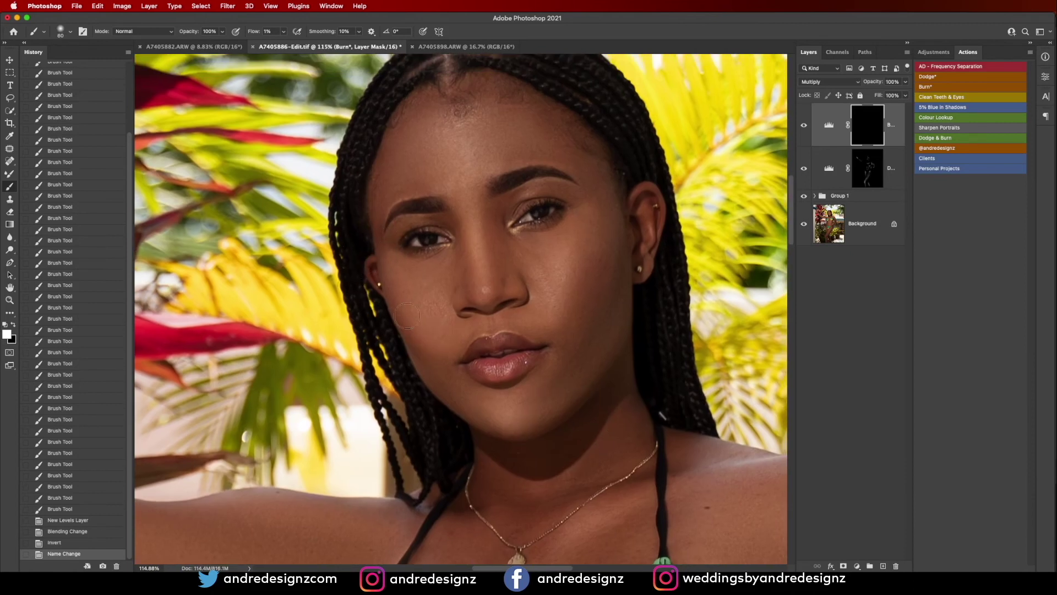
Paint white on the Burn* mask along the cheek hollow and the side of the nose to deepen their shadows.
left_click_drag(436, 343, 406, 314)
mouse_move(406, 314)
left_mouse_down()
mouse_move(444, 351)
mouse_move(410, 322)
mouse_move(452, 345)
mouse_move(440, 360)
mouse_move(406, 315)
mouse_move(455, 352)
mouse_move(415, 320)
mouse_move(454, 368)
mouse_move(406, 310)
left_mouse_up()
key("bracketleft")
mouse_move(504, 252)
left_mouse_down()
mouse_move(491, 218)
mouse_move(473, 274)
mouse_move(460, 249)
mouse_move(471, 288)
left_mouse_up()
key("bracketleft")
Darken the forehead edges, outer cheek, jawline and neck on the Burn* mask with a larger brush.
key("bracketright")
key("bracketright")
key("bracketright")
key("bracketright")
key("bracketright")
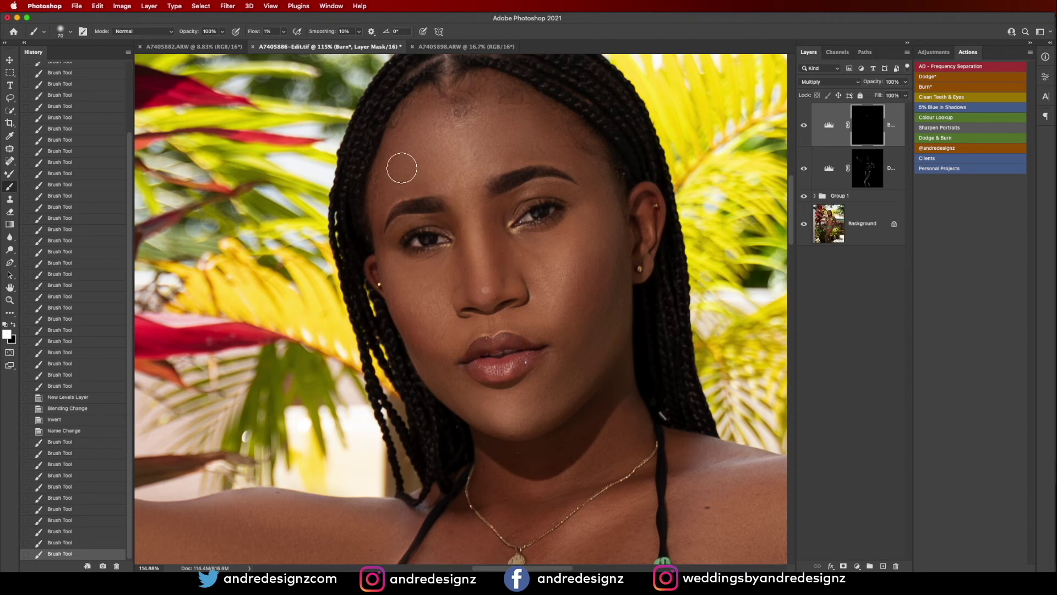
mouse_move(383, 212)
left_mouse_down()
mouse_move(396, 141)
mouse_move(407, 147)
left_mouse_up()
mouse_move(544, 121)
left_mouse_down()
mouse_move(542, 149)
mouse_move(508, 151)
left_mouse_up()
left_click_drag(605, 302, 609, 288)
left_click_drag(555, 392, 570, 368)
left_click_drag(432, 372, 519, 452)
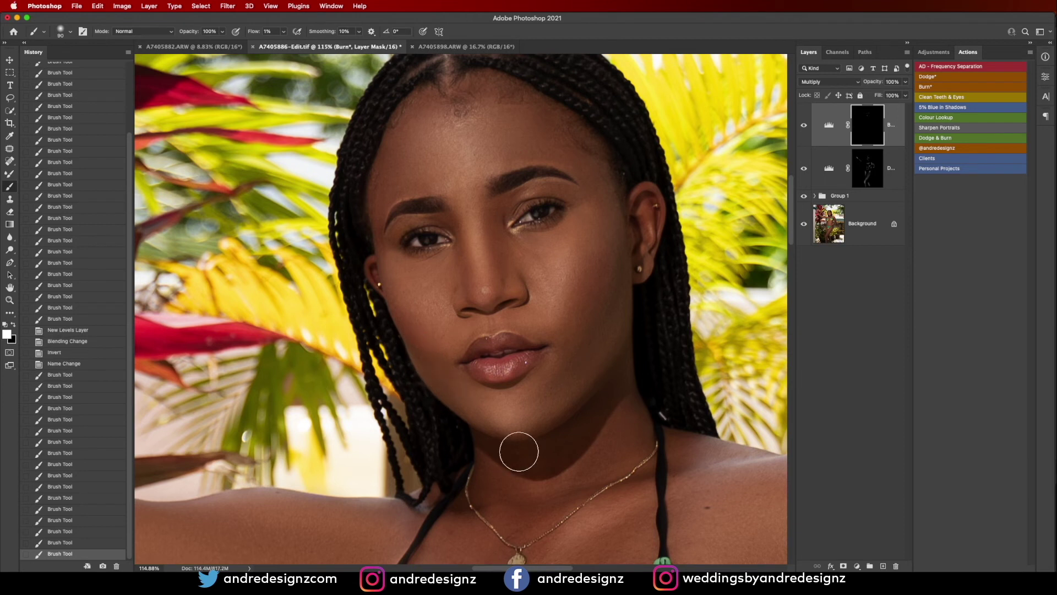
left_click_drag(589, 455, 517, 241)
Paint white on the Burn* mask over the abdomen contours, chest and raised upper arm to deepen their shadows.
scroll(520, 272, "up", 5)
scroll(520, 272, "down", 8)
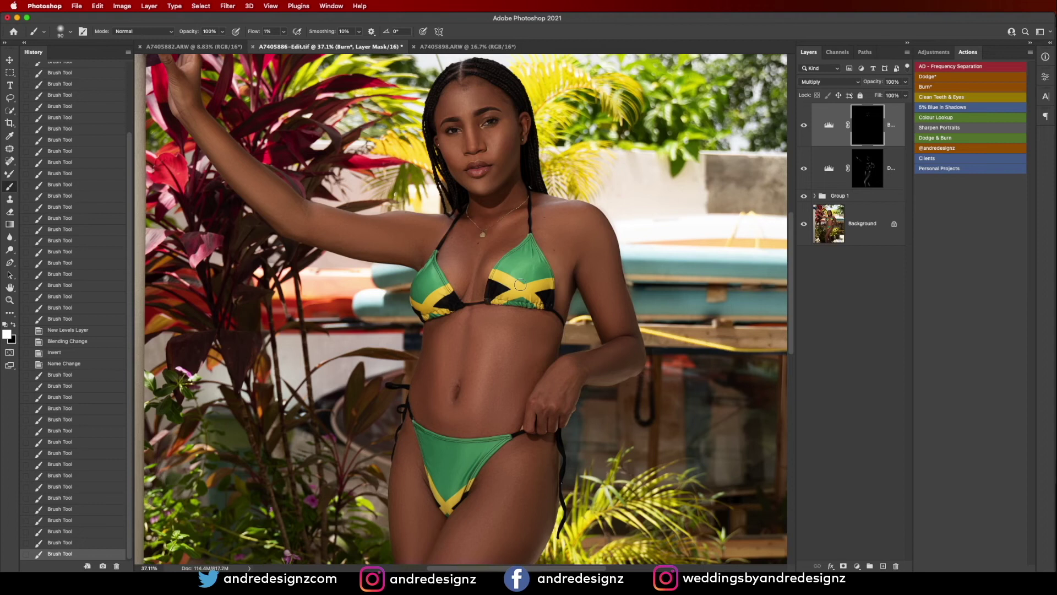
mouse_move(464, 331)
left_mouse_down()
mouse_move(459, 350)
mouse_move(464, 320)
mouse_move(463, 375)
mouse_move(511, 375)
left_mouse_up()
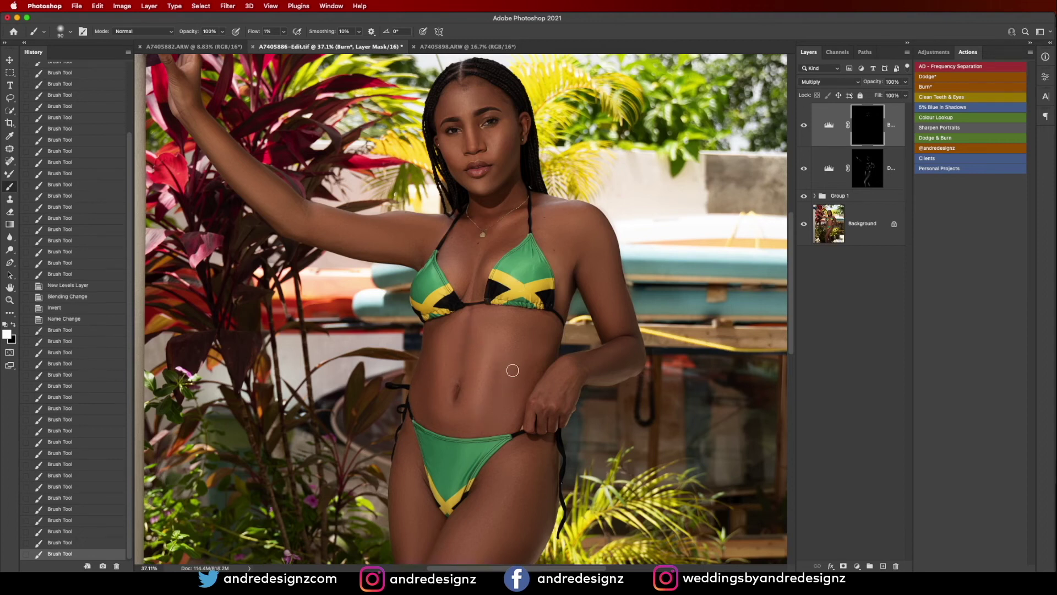
left_click_drag(436, 390, 457, 446)
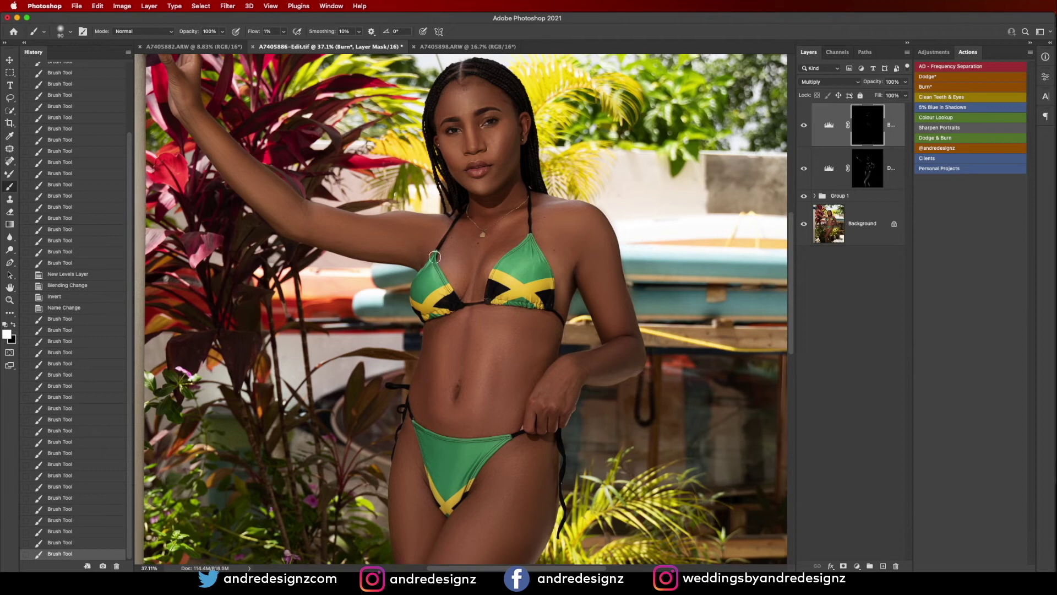
left_click_drag(440, 223, 383, 213)
left_click_drag(530, 301, 510, 268)
Darken the edges and inner shadows of both thighs on the Burn* mask with the brush enlarged to 200.
left_click_drag(540, 338, 552, 224)
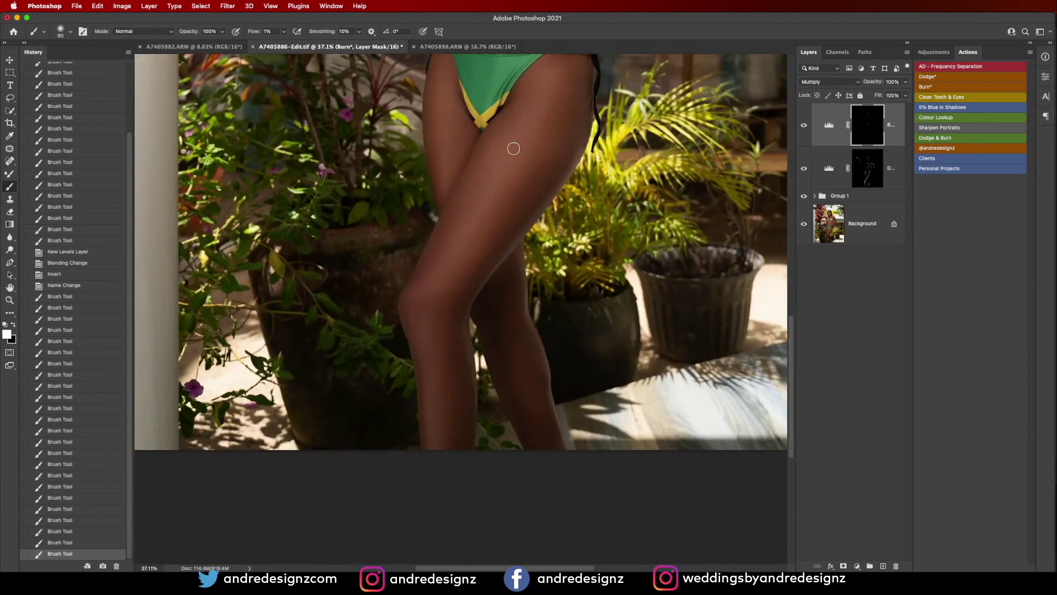
key("bracketright")
key("bracketright")
key("bracketright")
key("bracketright")
key("bracketright")
left_click_drag(585, 81, 570, 98)
left_click_drag(441, 82, 435, 124)
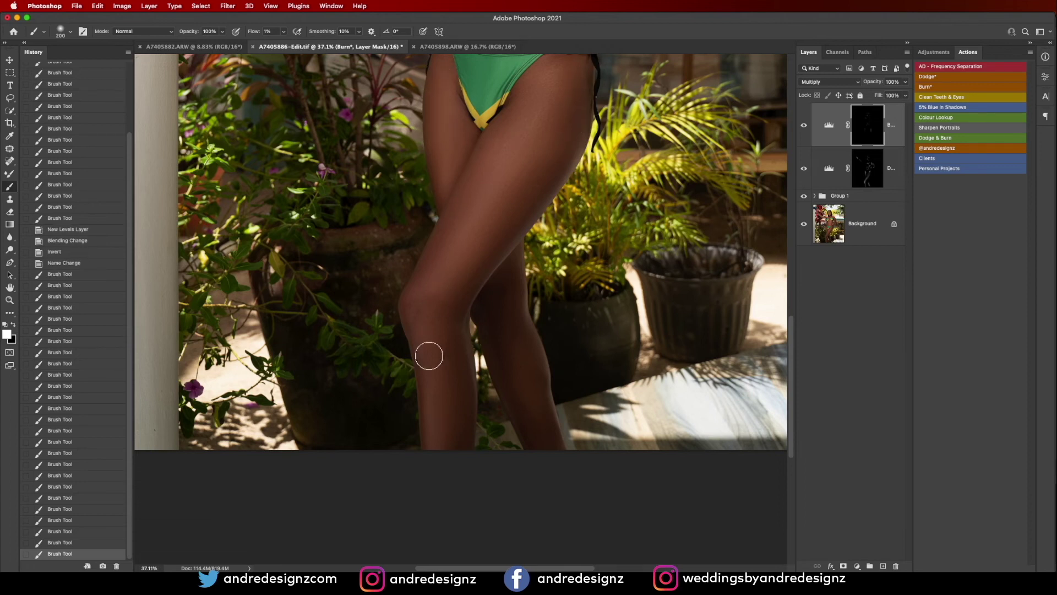
mouse_move(486, 147)
left_mouse_down()
mouse_move(437, 250)
mouse_move(443, 237)
left_mouse_up()
mouse_move(463, 196)
left_mouse_down()
mouse_move(467, 120)
mouse_move(465, 183)
left_mouse_up()
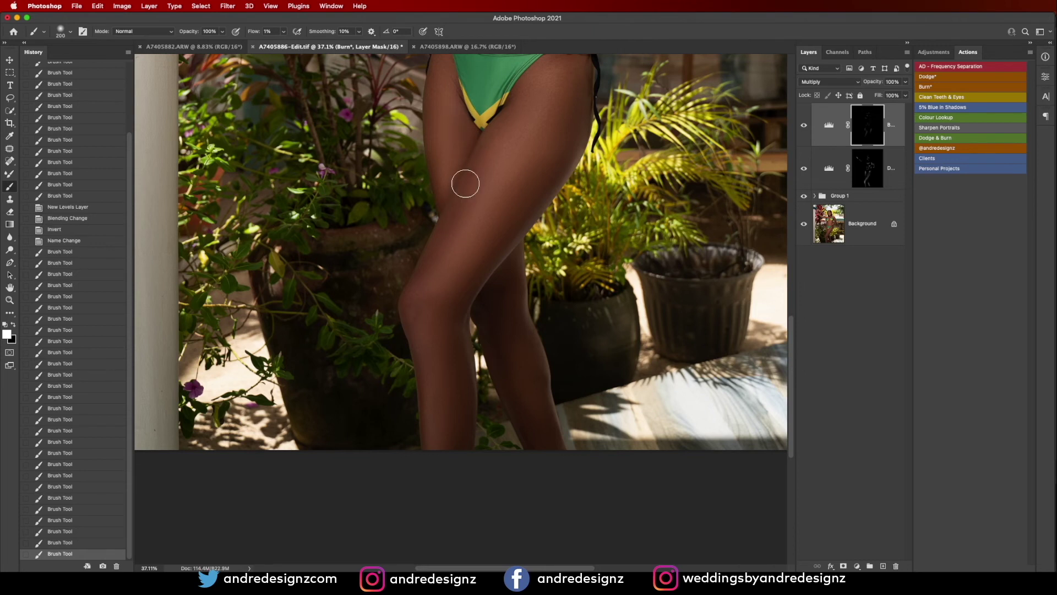
Paint white on the Dodge* mask along the raised forearm and elbow crease with the brush reduced to 100.
key("super+0")
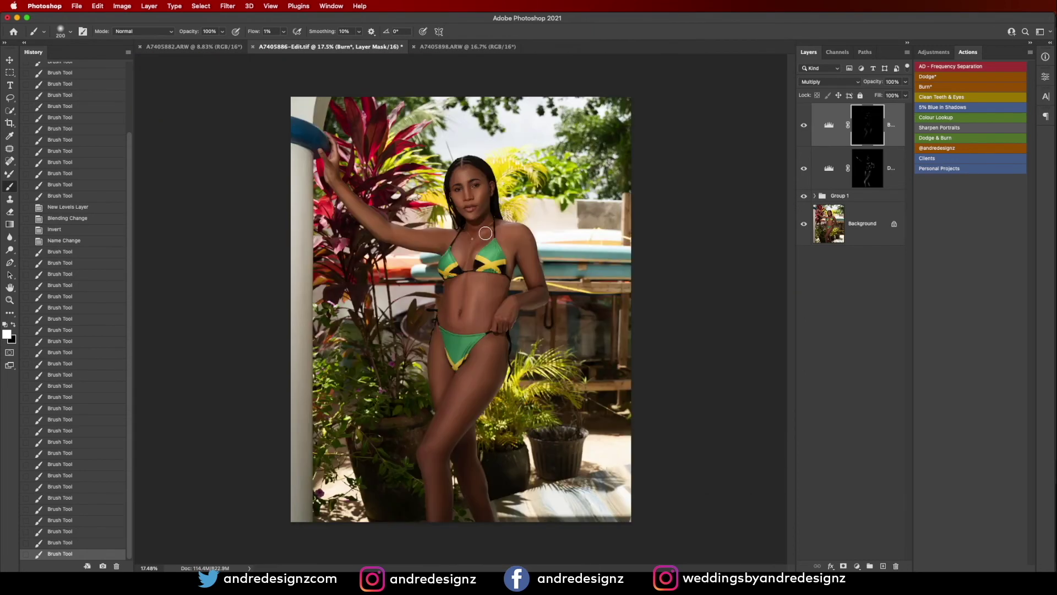
scroll(394, 247, "up", 8)
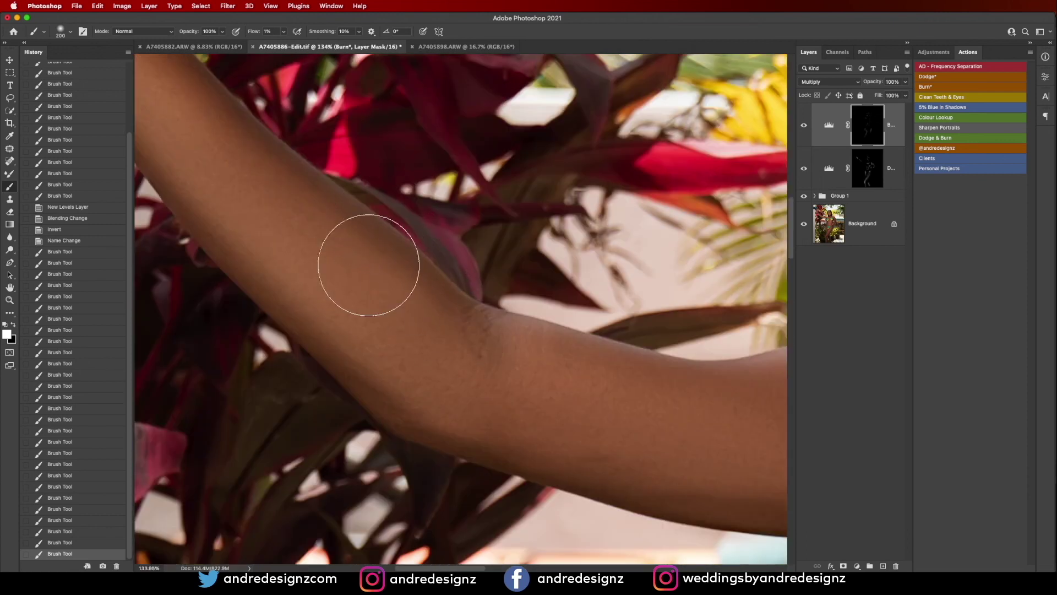
left_click(862, 162)
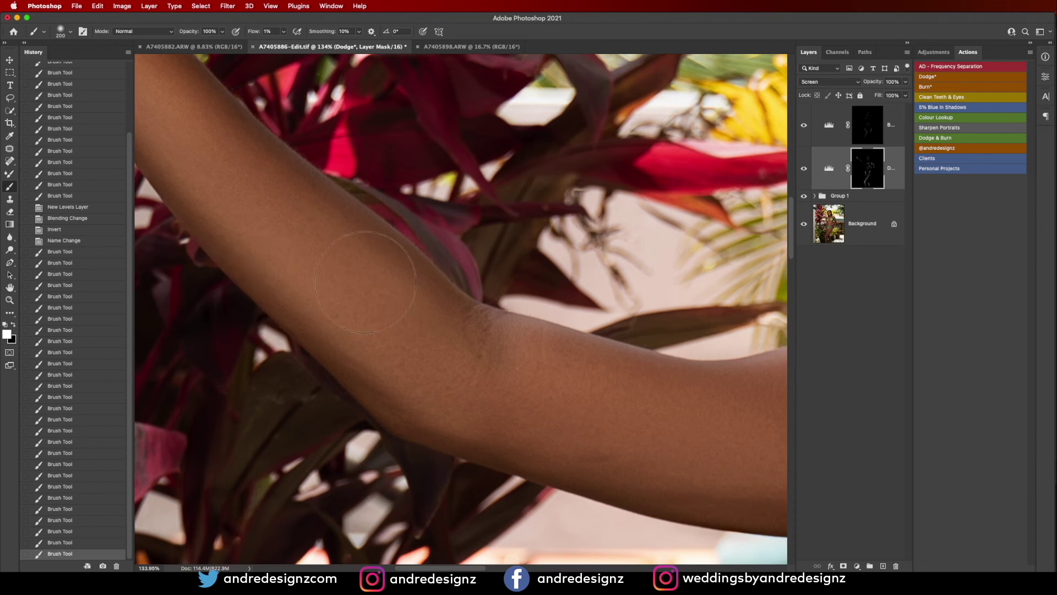
key("bracketleft")
key("bracketleft")
key("bracketleft")
key("bracketleft")
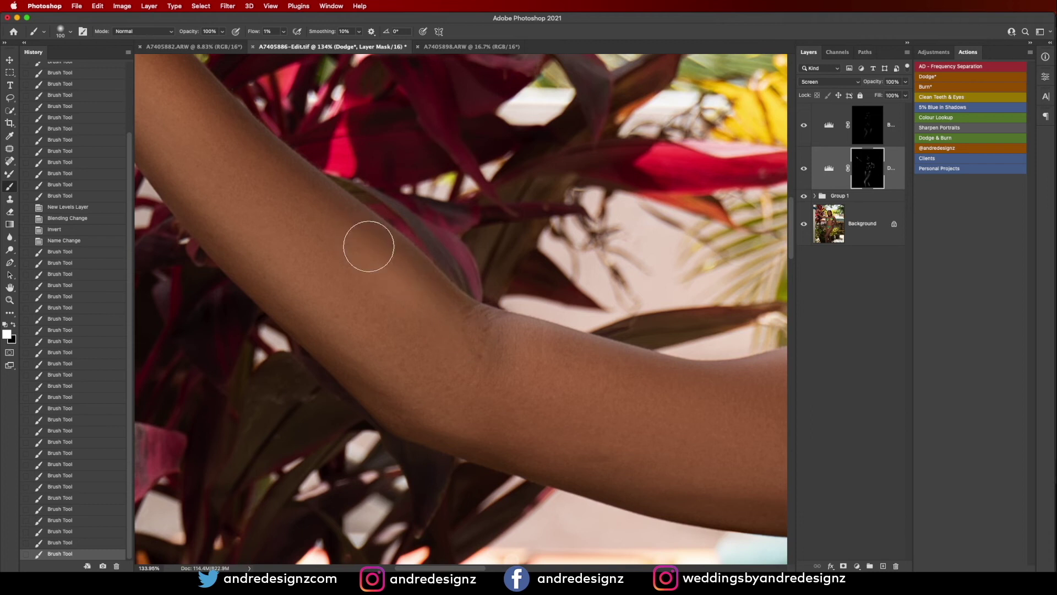
left_click_drag(299, 230, 342, 274)
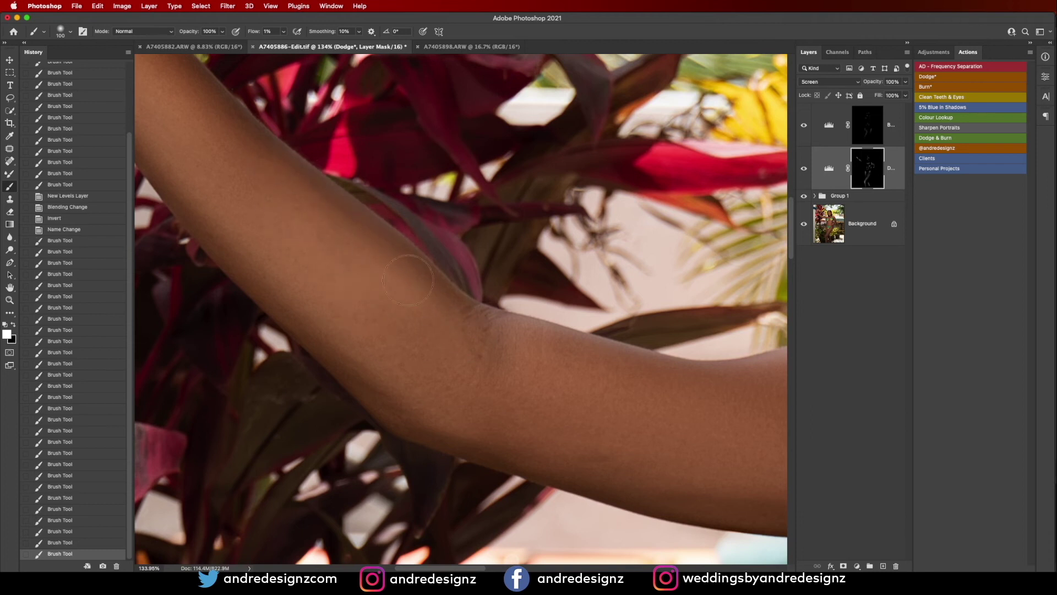
left_click(473, 318)
scroll(474, 306, "down", 10)
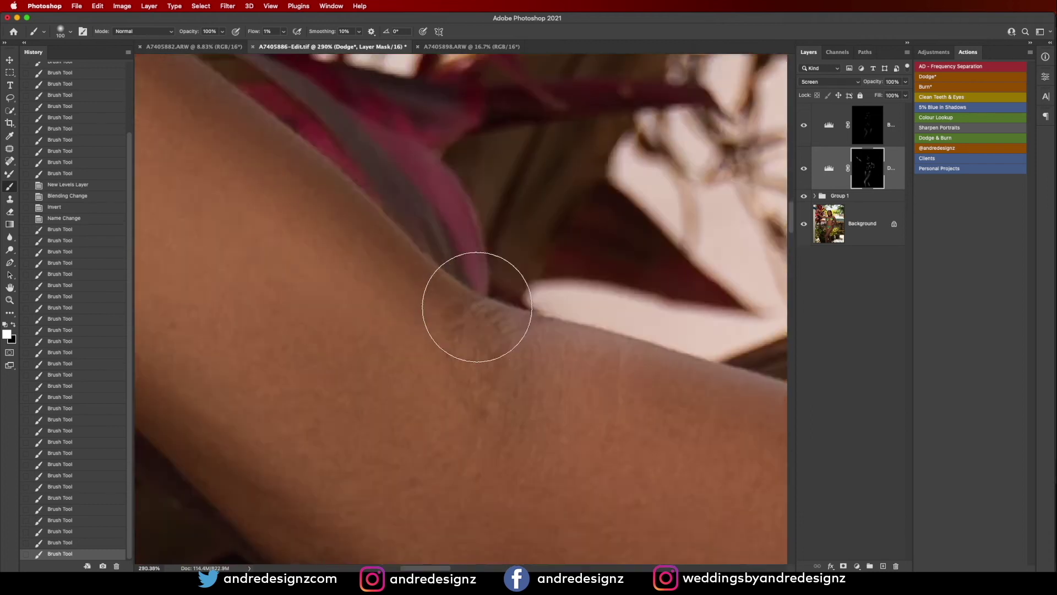
scroll(477, 307, "up", 4)
scroll(476, 307, "down", 1)
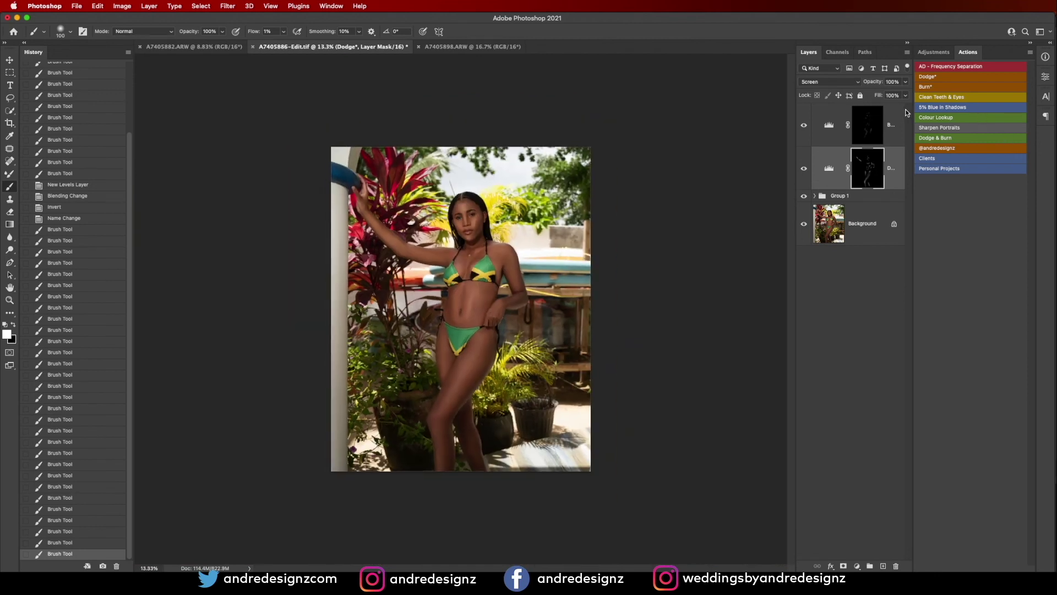
Stamp all visible layers into a new layer above the Burn* layer and duplicate the stamped layer.
left_click(874, 128)
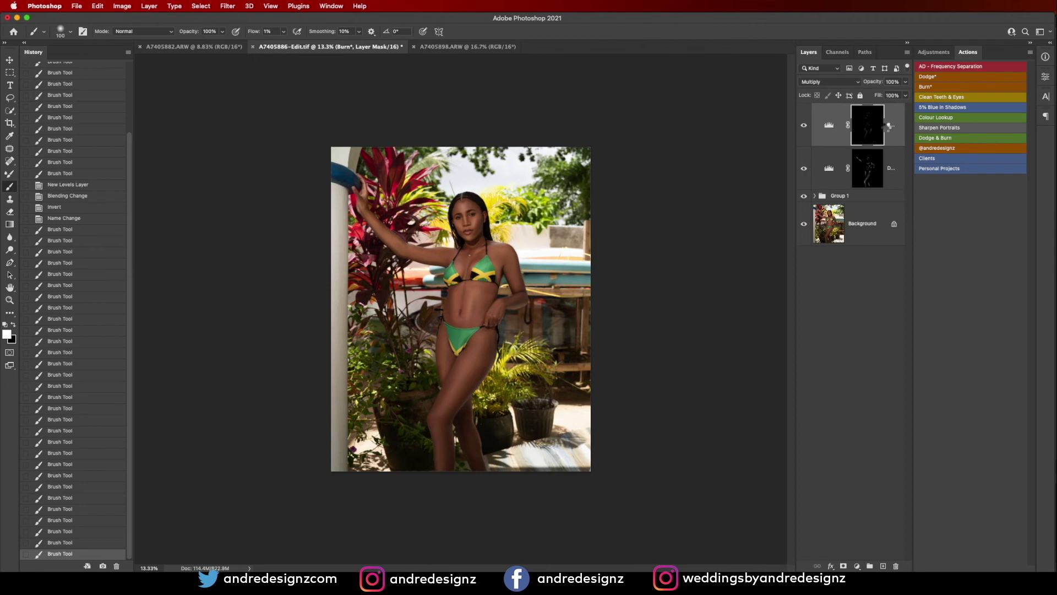
key("super+alt+shift+e")
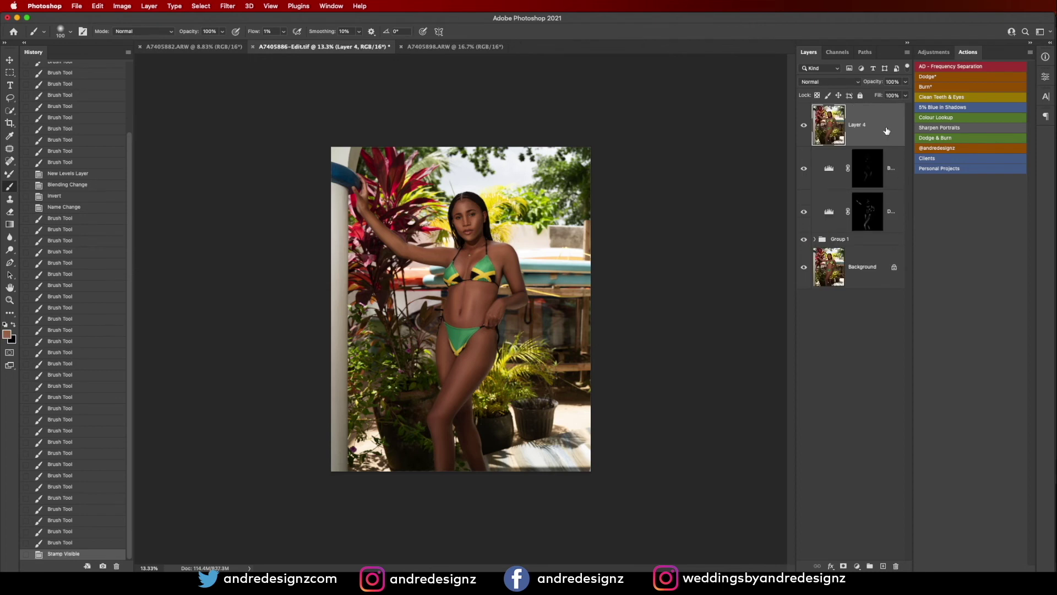
key("super+j")
Open the Camera Raw Filter on the duplicated stamped layer and apply the Auto tone adjustment.
left_click(228, 7)
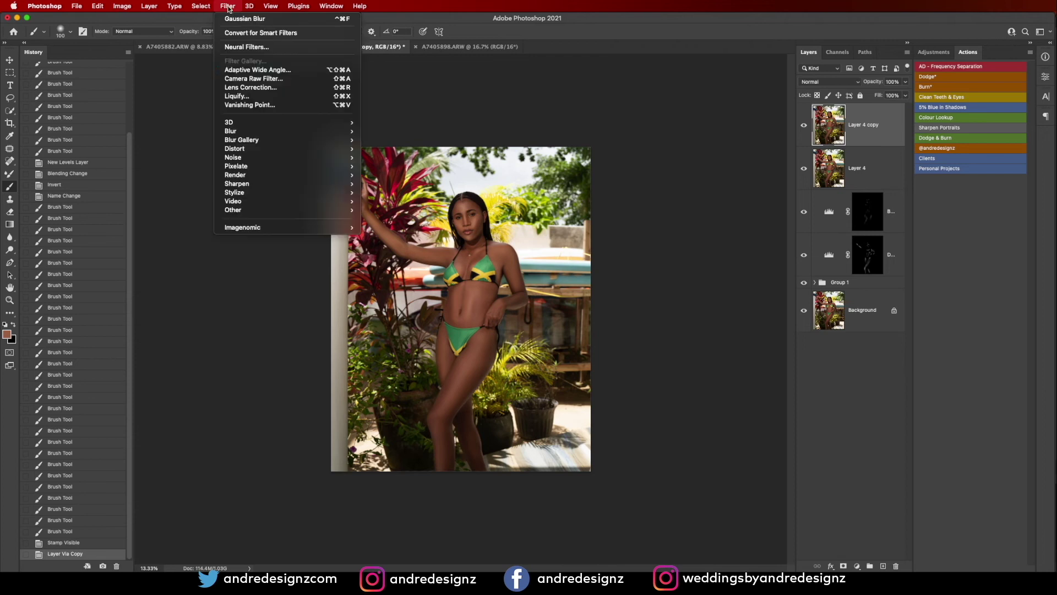
left_click(270, 78)
left_click(958, 137)
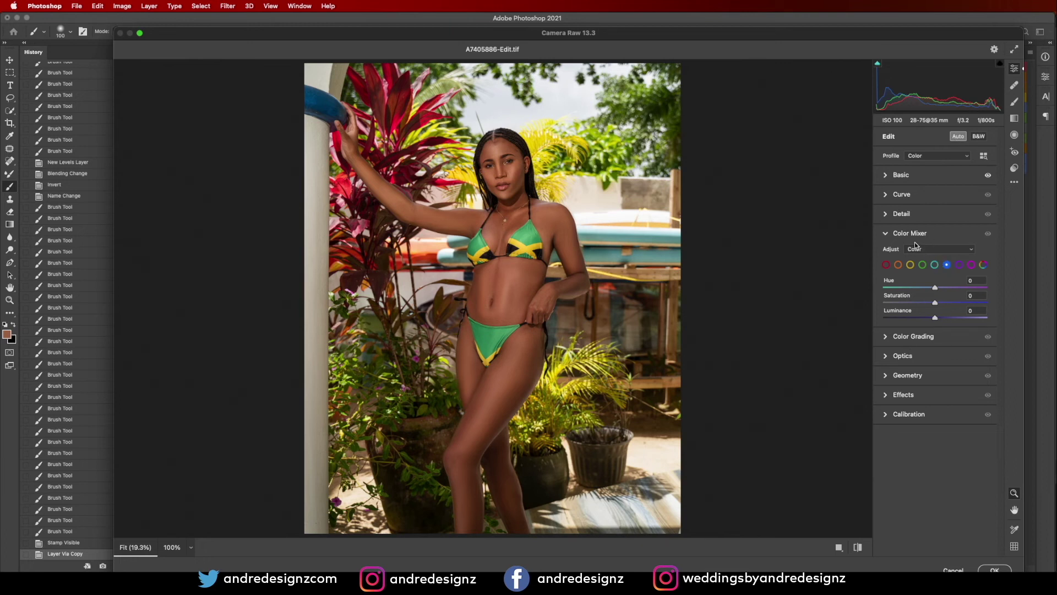
Raise the blues saturation to +74 in the Color Mixer and compare the before and after views side by side.
left_click_drag(935, 302, 996, 303)
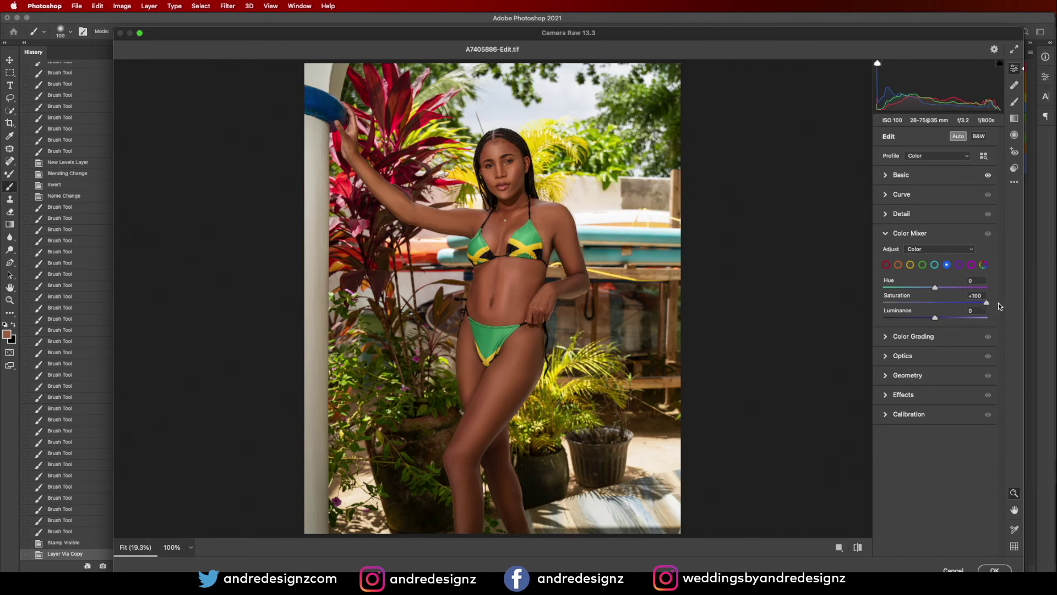
left_click_drag(996, 308, 972, 303)
left_click(859, 548)
left_click(859, 547)
left_click(857, 547)
left_click(858, 548)
left_click(839, 547)
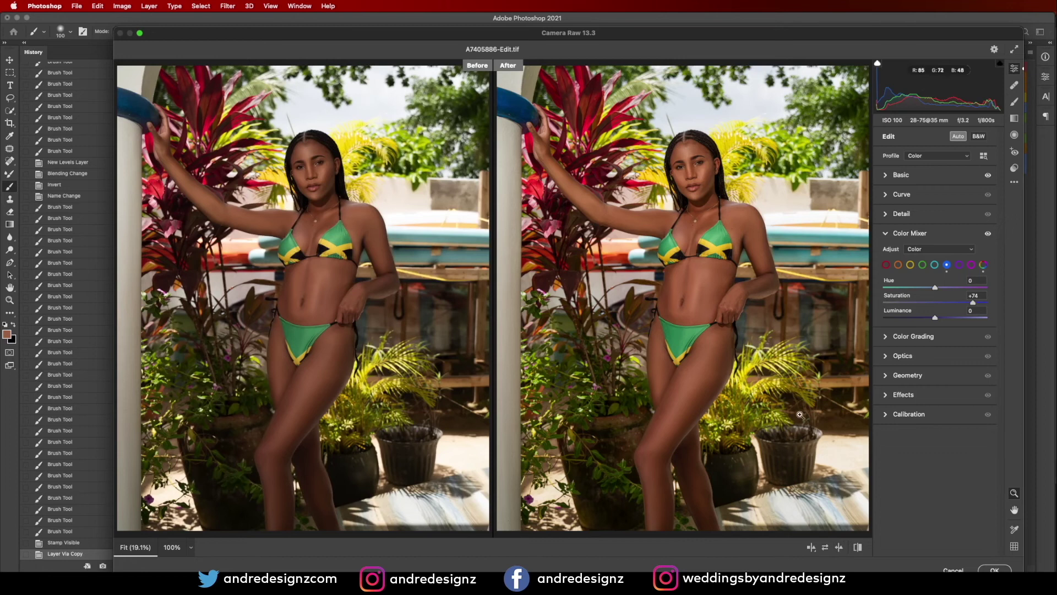
Switch the Color Mixer to HSL and adjust the yellows and oranges hue and the yellows and greens saturation.
left_click(930, 250)
left_click(930, 240)
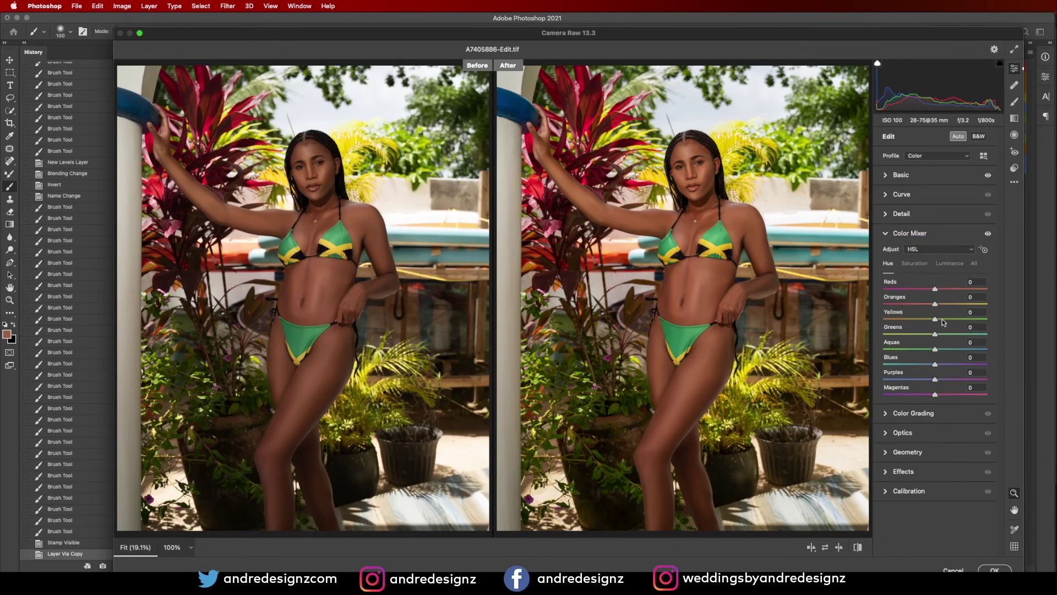
mouse_move(936, 319)
left_mouse_down()
mouse_move(972, 320)
mouse_move(915, 317)
mouse_move(967, 318)
mouse_move(916, 316)
mouse_move(964, 316)
mouse_move(947, 314)
left_mouse_up()
left_click_drag(927, 302, 936, 302)
left_click(920, 265)
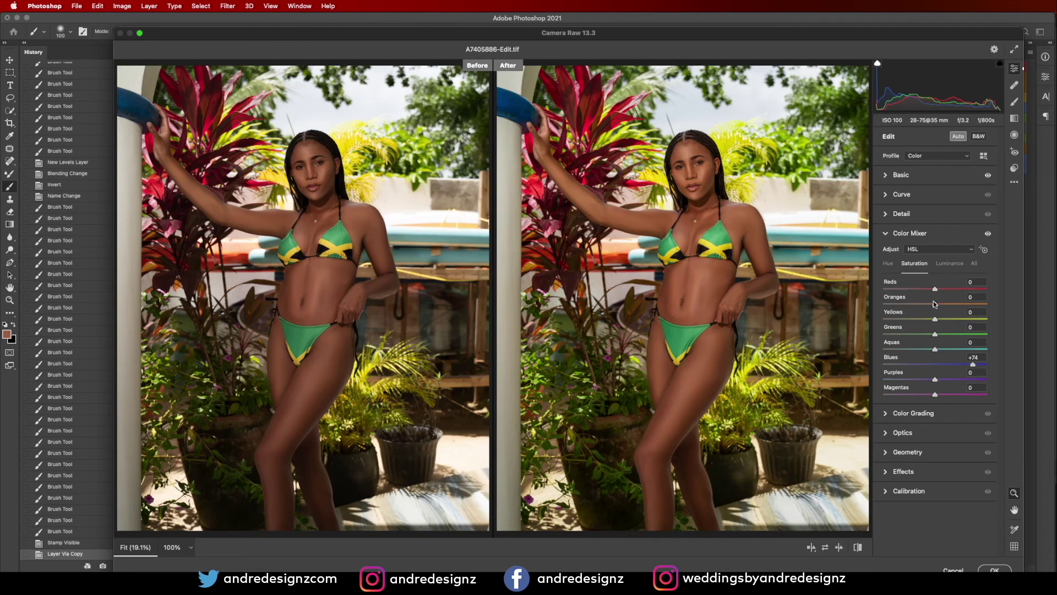
left_click_drag(935, 322, 902, 340)
left_click_drag(963, 338, 933, 340)
Adjust the Blue Primary and Green Primary hues in Calibration and apply the Camera Raw filter.
left_click(891, 491)
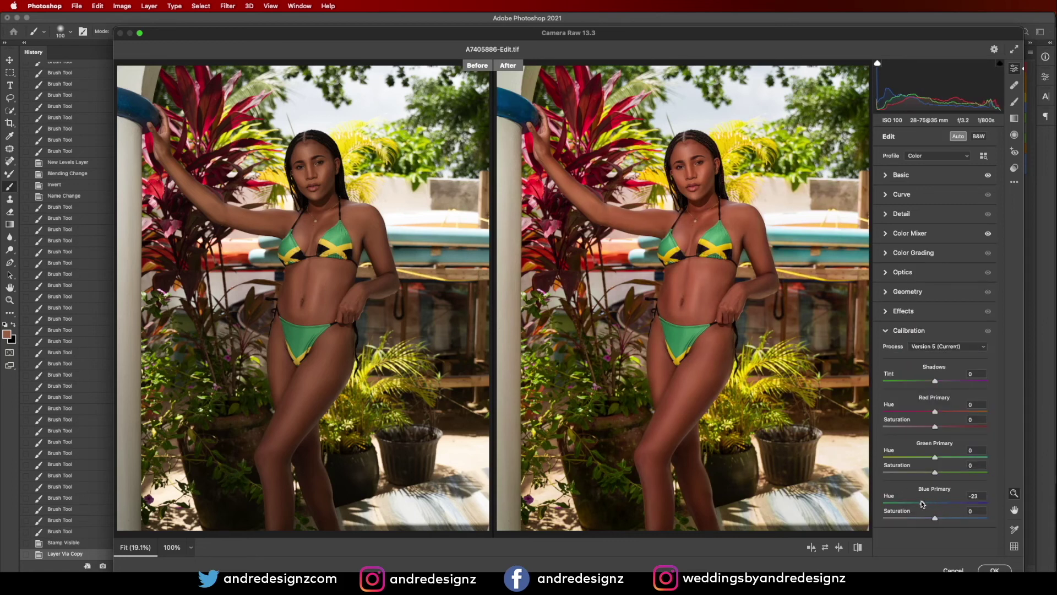
left_click_drag(935, 504, 938, 500)
left_click_drag(934, 457, 941, 466)
left_click(999, 568)
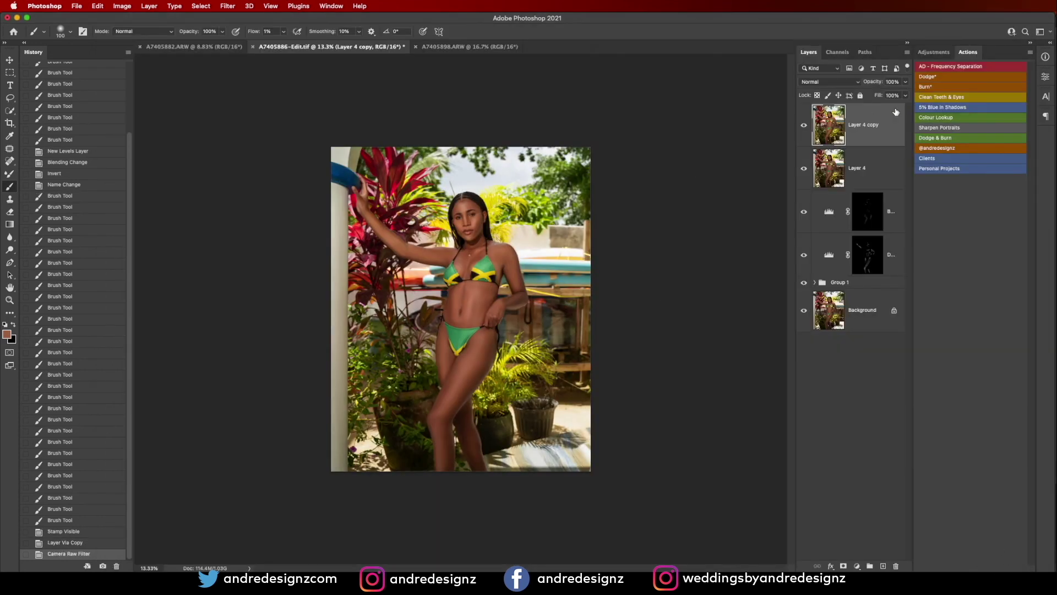
Run the 5% Blue in Shadows action to add a Color Balance layer above Layer 4 copy.
left_click(938, 107)
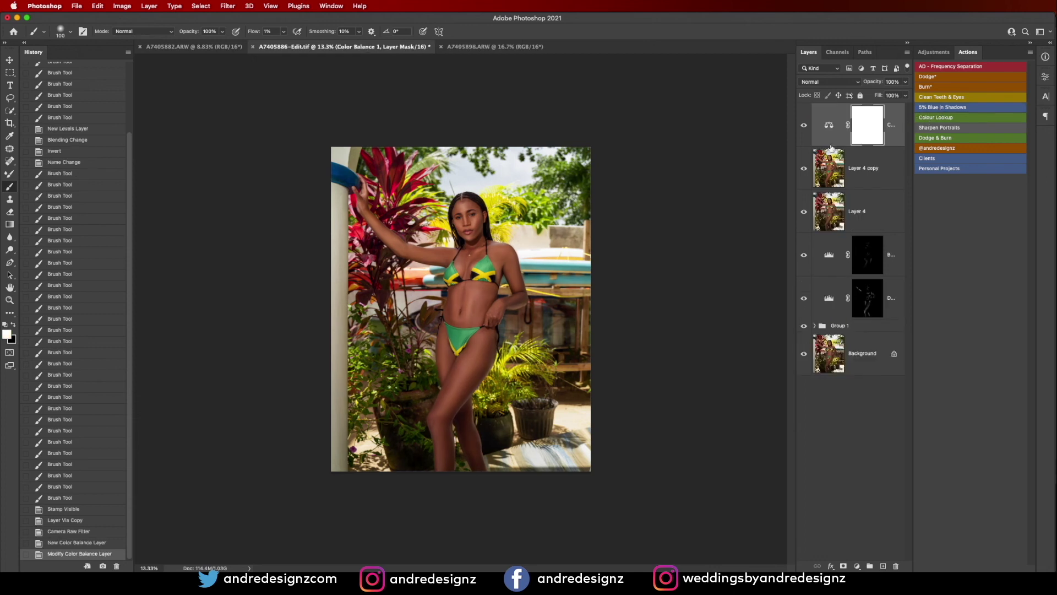
Patch the uneven skin area on the raised upper arm on Layer 4 copy with the Patch tool, and deselect.
scroll(421, 279, "up", 5)
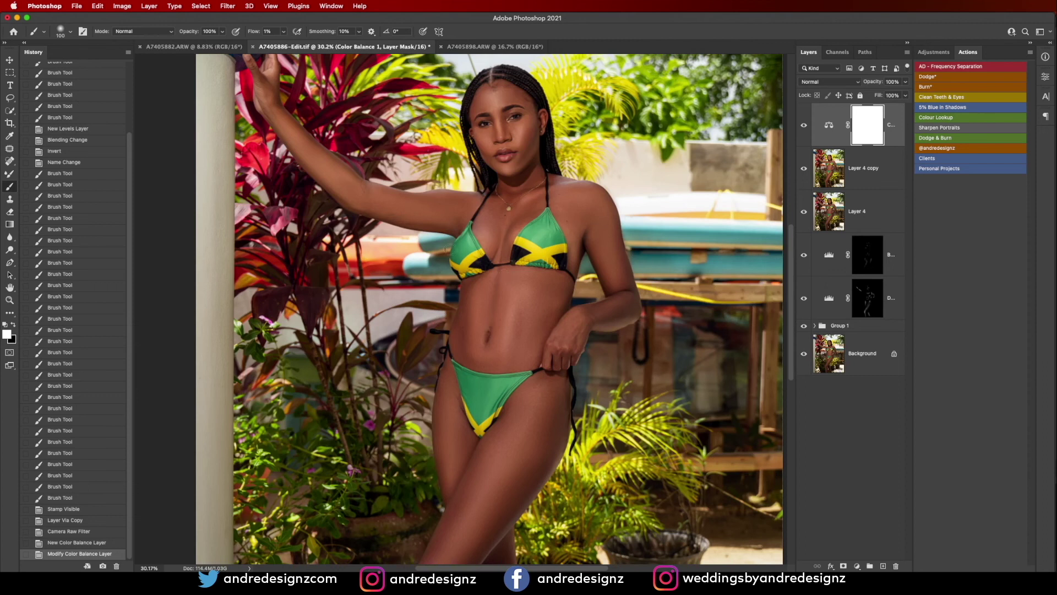
scroll(408, 228, "up", 5)
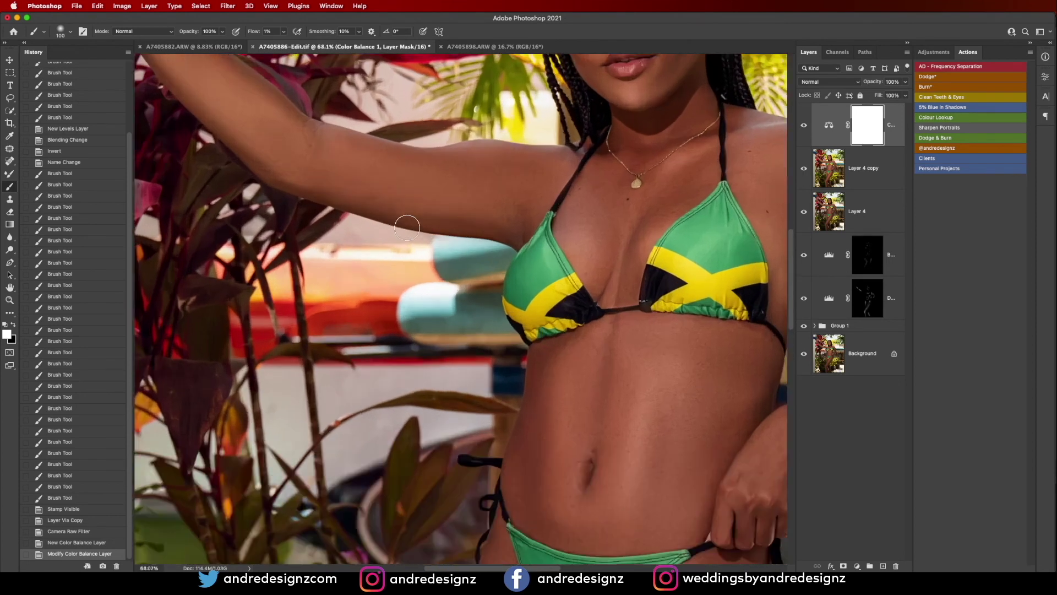
scroll(408, 228, "up", 3)
left_click(824, 151)
key("j")
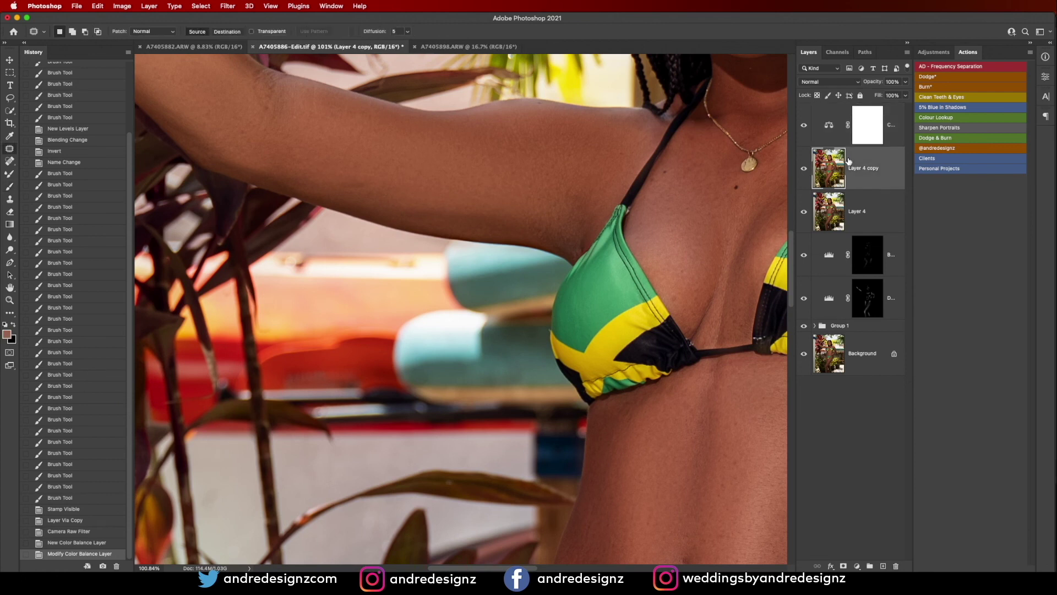
mouse_move(387, 194)
left_mouse_down()
mouse_move(356, 170)
mouse_move(387, 194)
left_mouse_up()
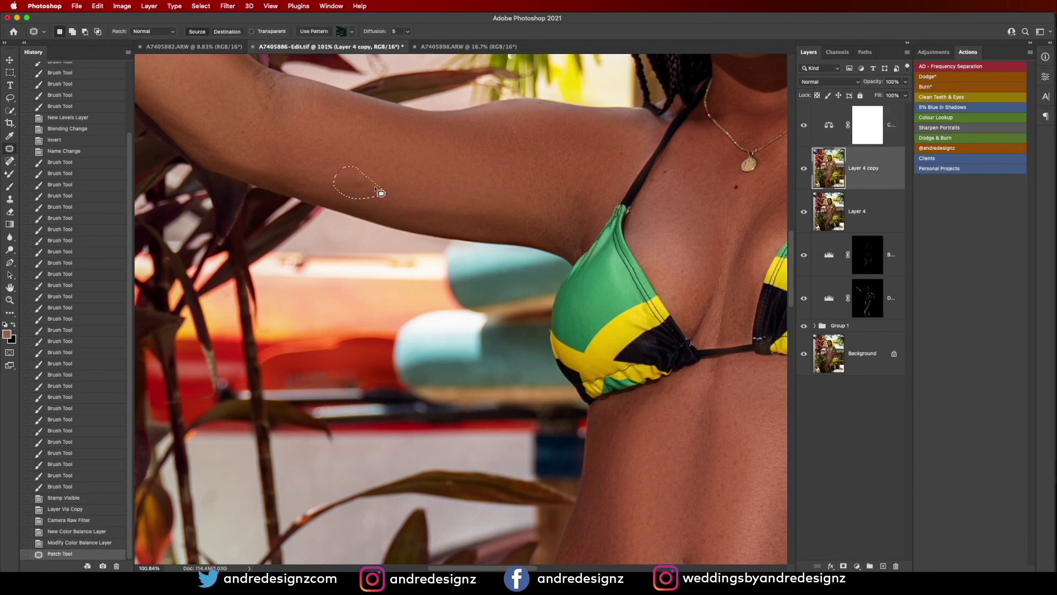
key("super+d")
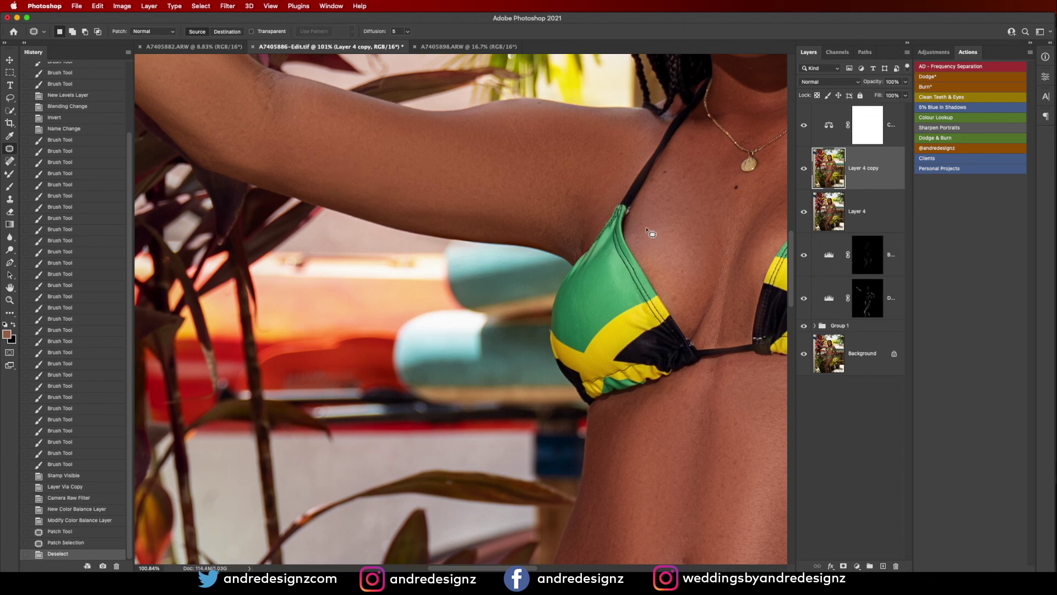
Patch the small skin blemishes on the chest beside the bikini cup on Layer 4 copy, clearing each selection.
key("super+1")
key("super+minus")
key("super+minus")
key("super+1")
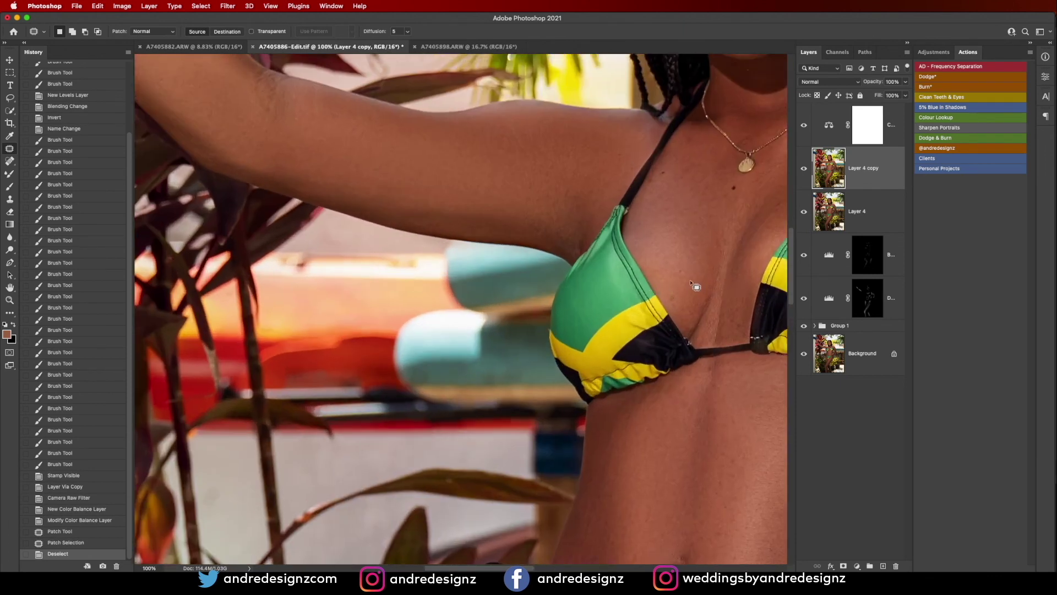
mouse_move(676, 289)
left_mouse_down()
mouse_move(680, 302)
mouse_move(682, 274)
left_mouse_up()
key("super+d")
left_click_drag(682, 274, 694, 285)
key("super+d")
key("super+0")
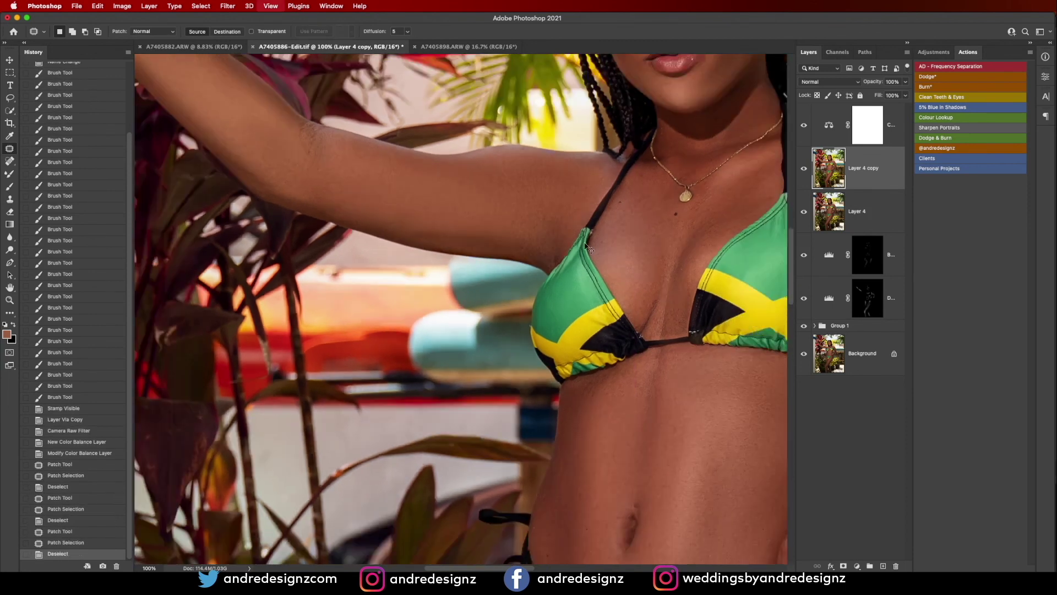
key("super+minus")
key("super+plus")
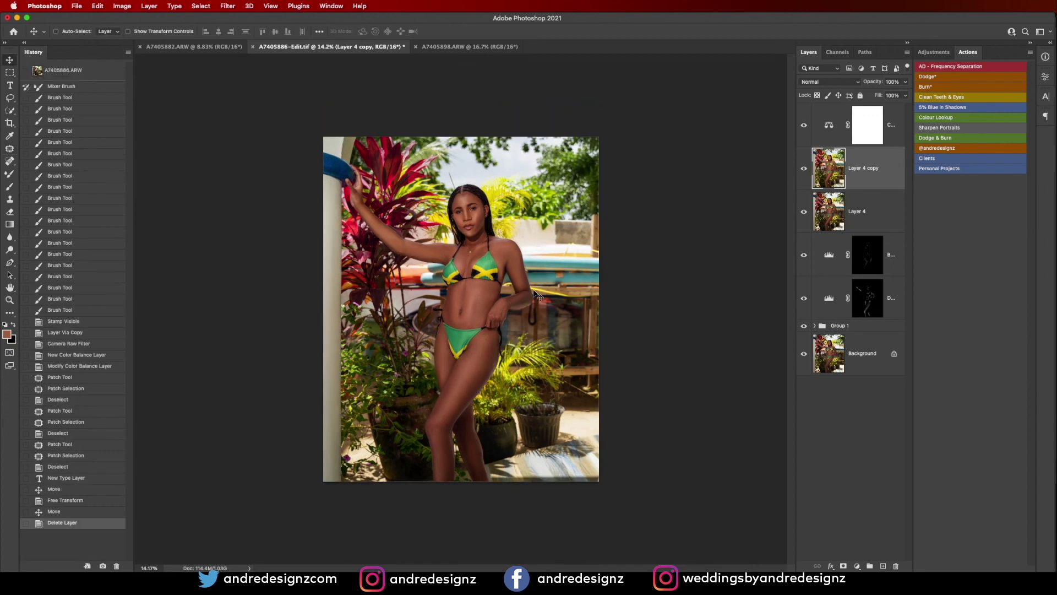
Run the social-handle watermark action and place the text over the turquoise surfboard beside the model's shoulder.
left_click(976, 148)
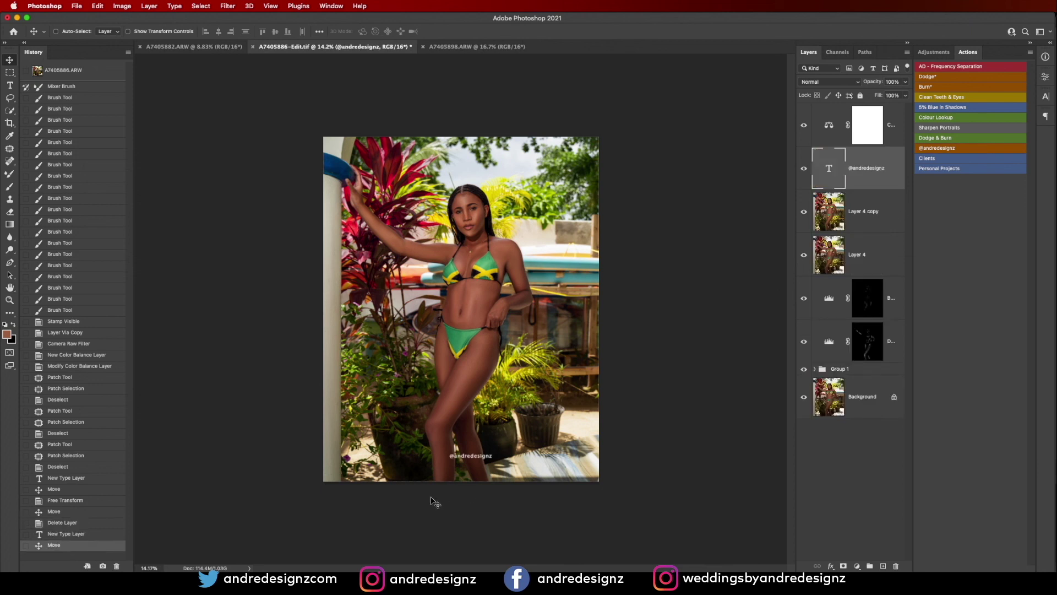
left_click_drag(497, 457, 570, 266)
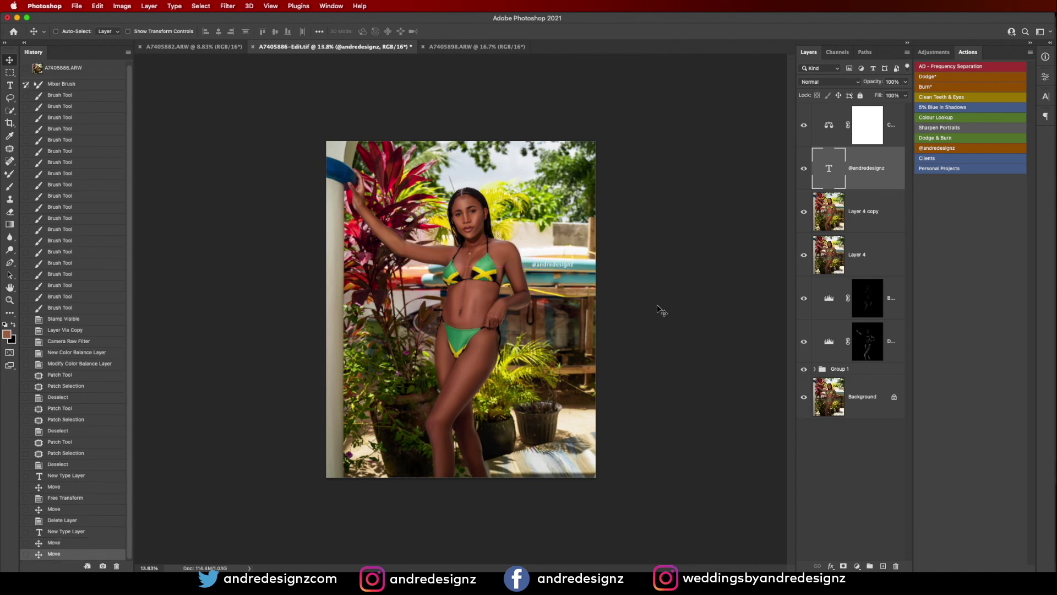
scroll(547, 325, "up", 3)
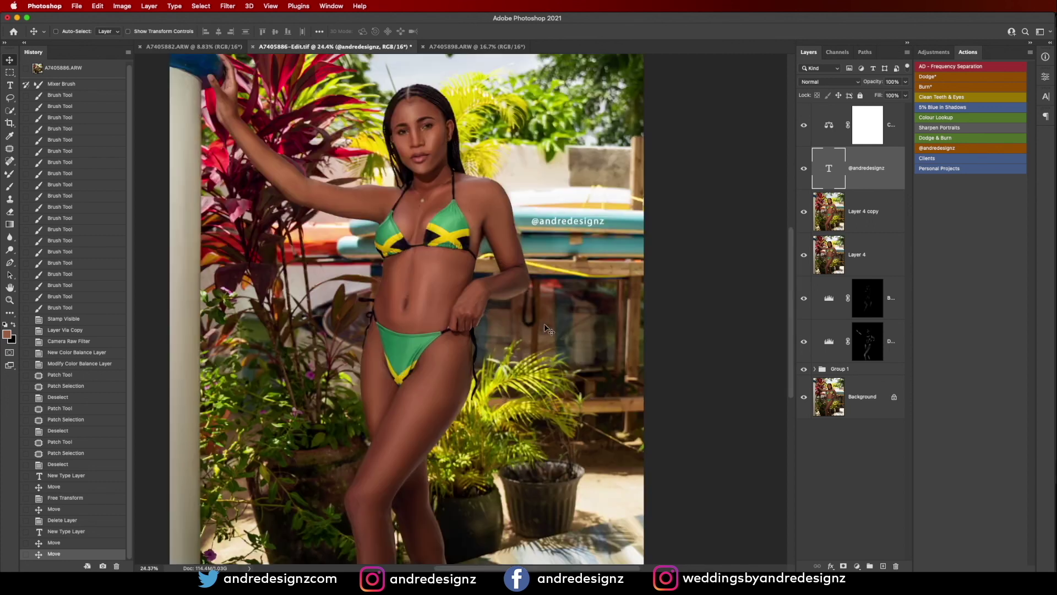
scroll(547, 324, "down", 2)
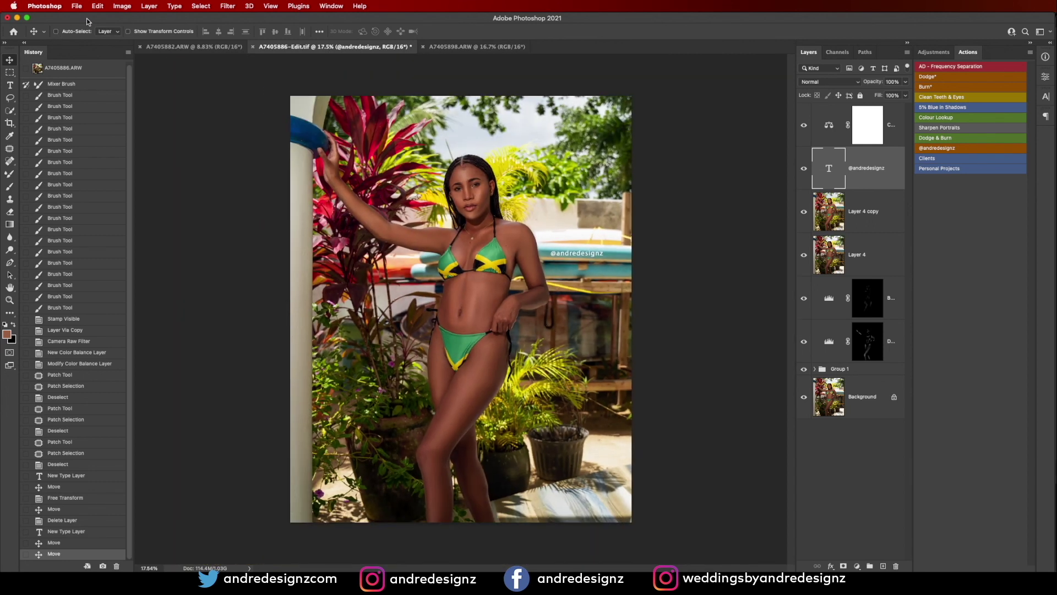
Open Save for Web for the retouched portrait and set the export width to 1080 px.
left_click(87, 7)
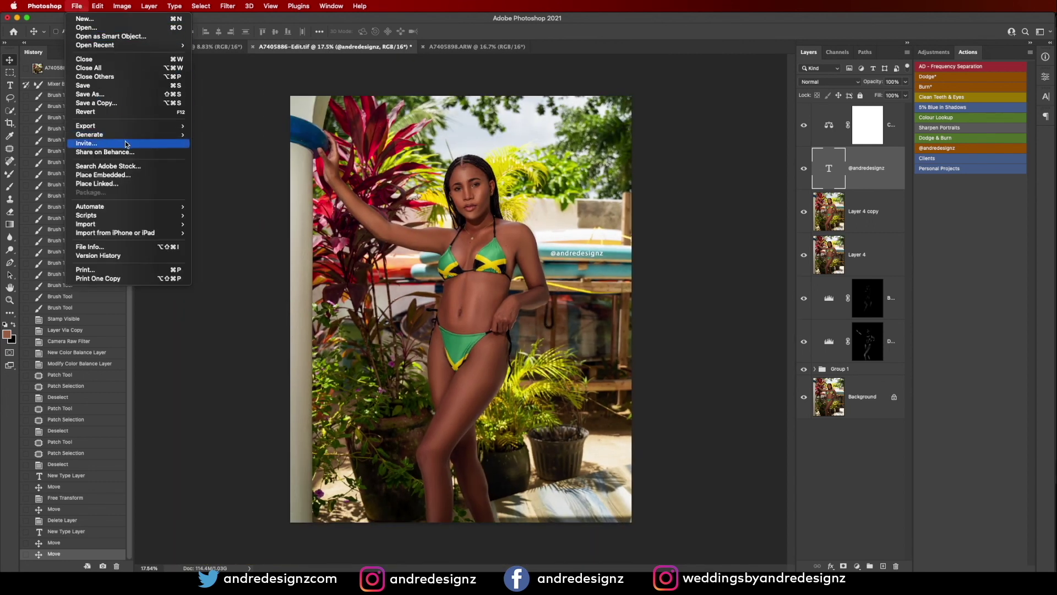
mouse_move(144, 128)
left_click(267, 162)
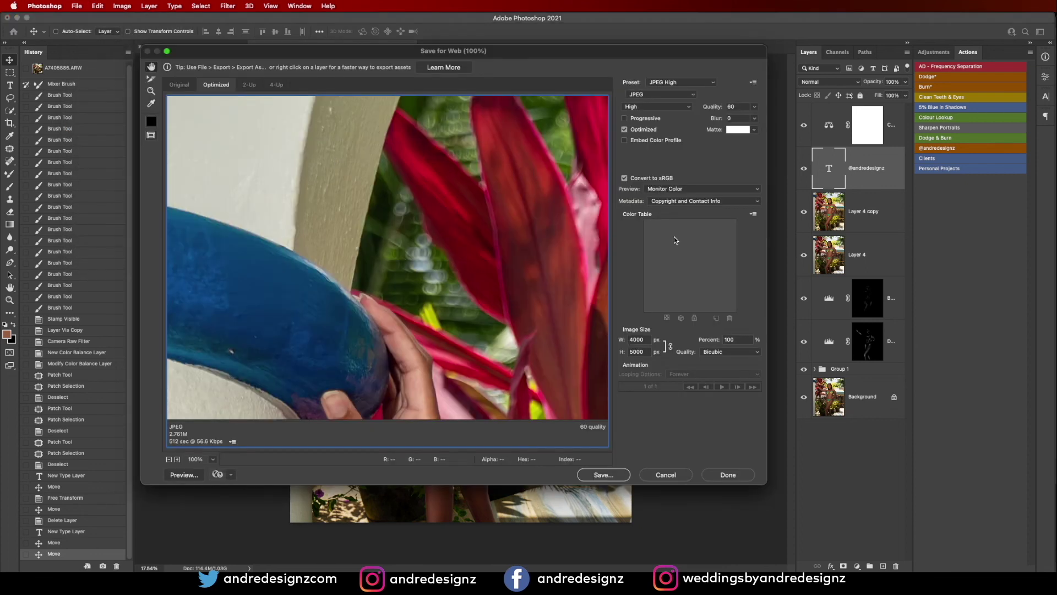
double_click(643, 339)
type("108")
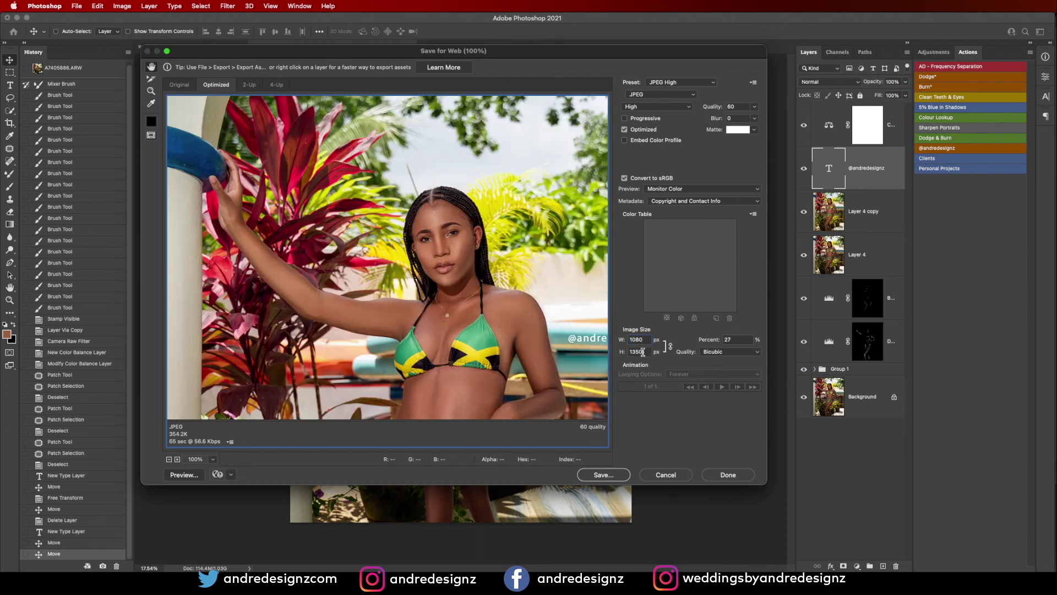
Save the optimized JPEG as A7405886-Edit.jpg in the Dropbox folder PERSONAL PROJECTS, July 2021.
left_click(606, 476)
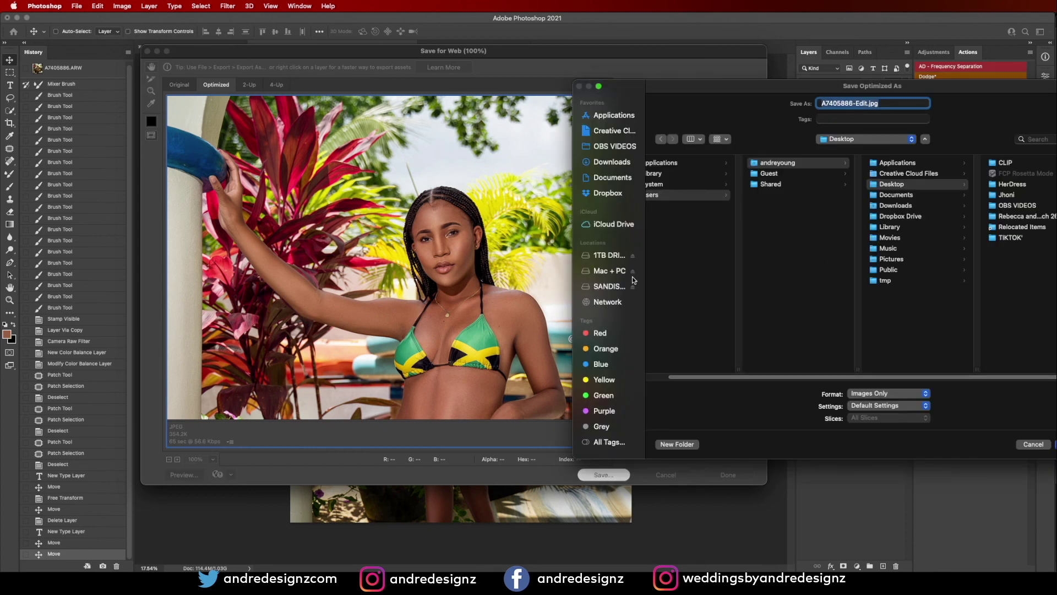
left_click_drag(644, 282, 676, 283)
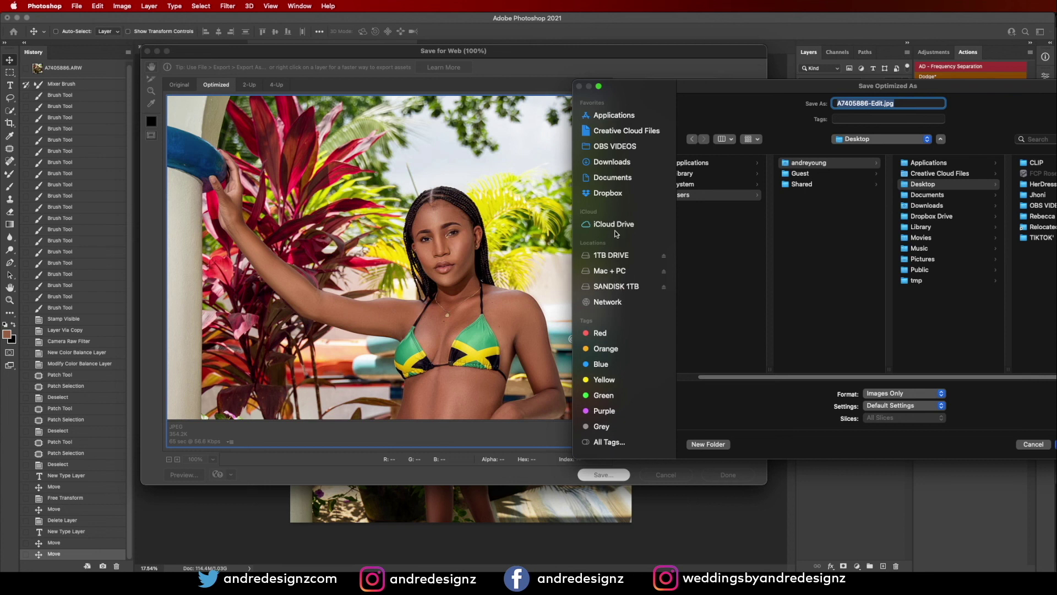
left_click(621, 195)
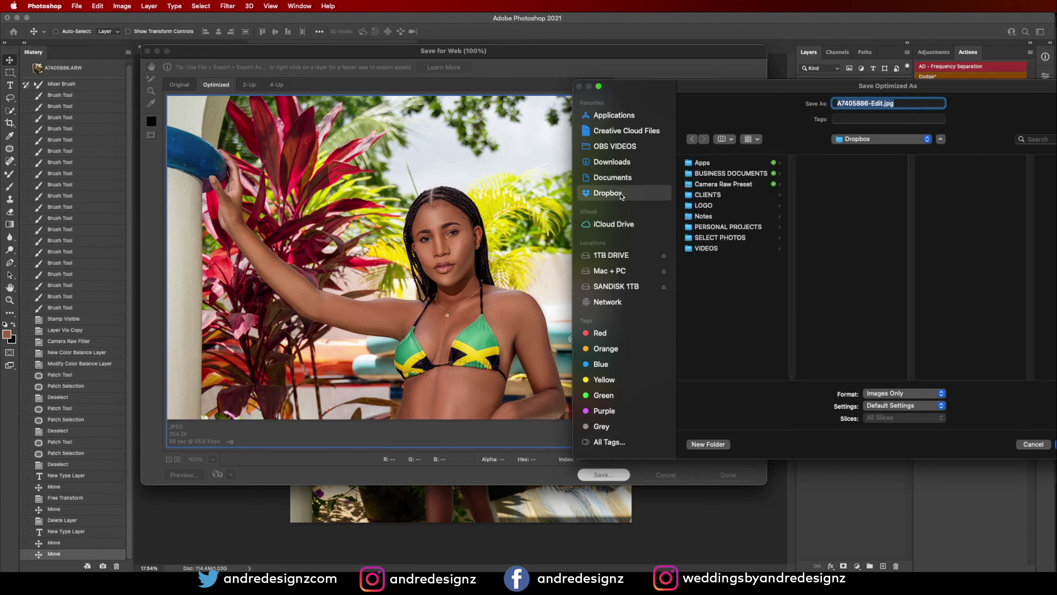
left_click(742, 229)
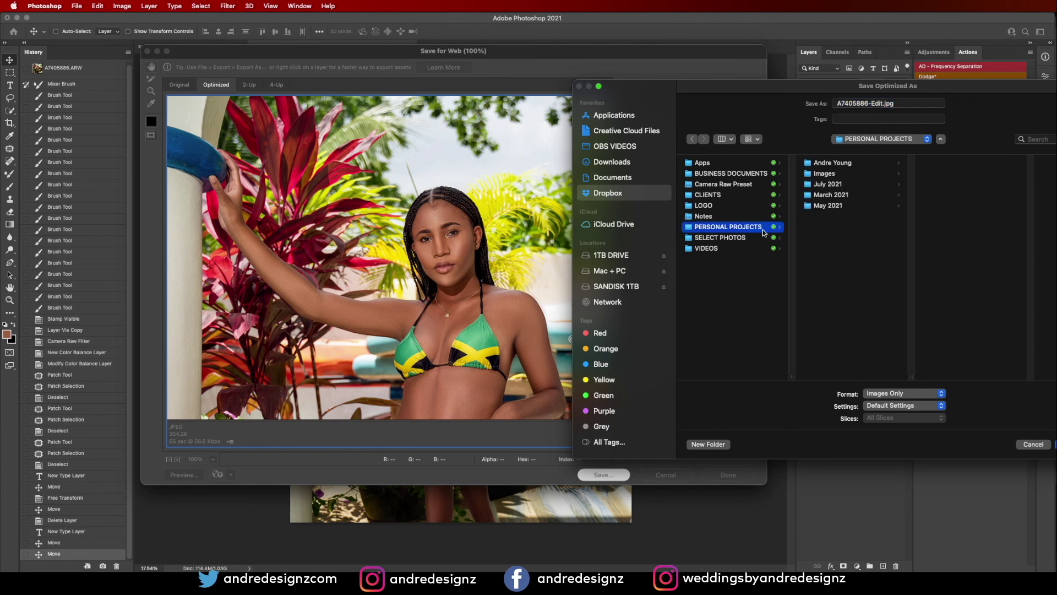
left_click(834, 185)
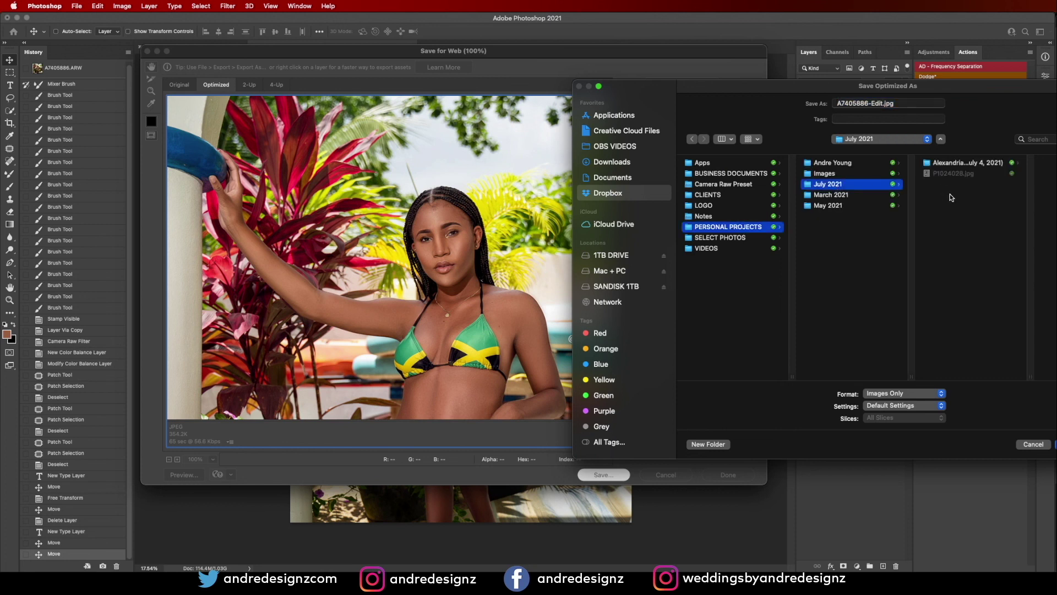
key("Return")
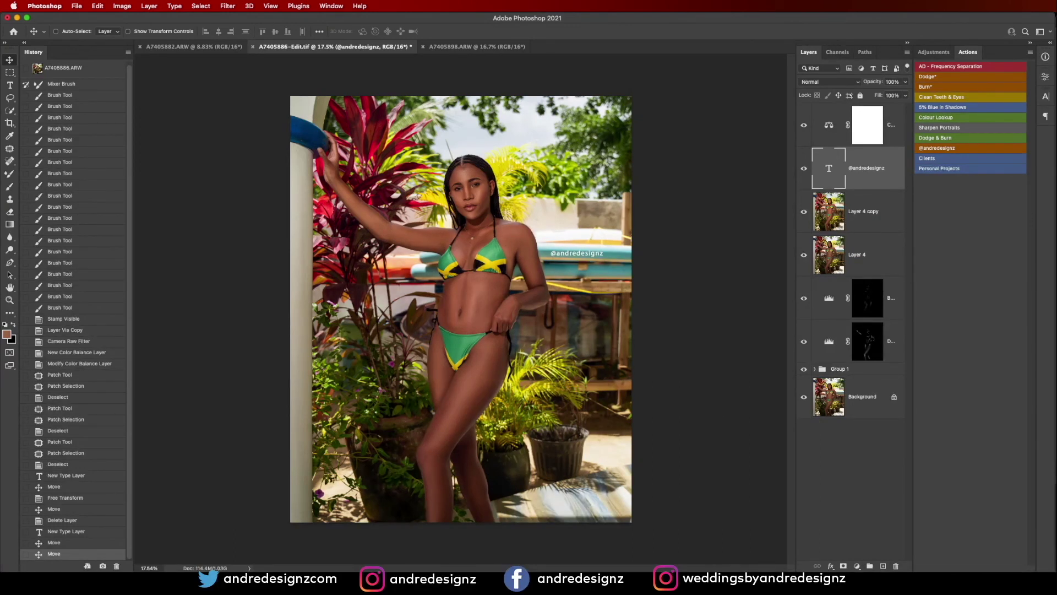
scroll(473, 380, "up", 5)
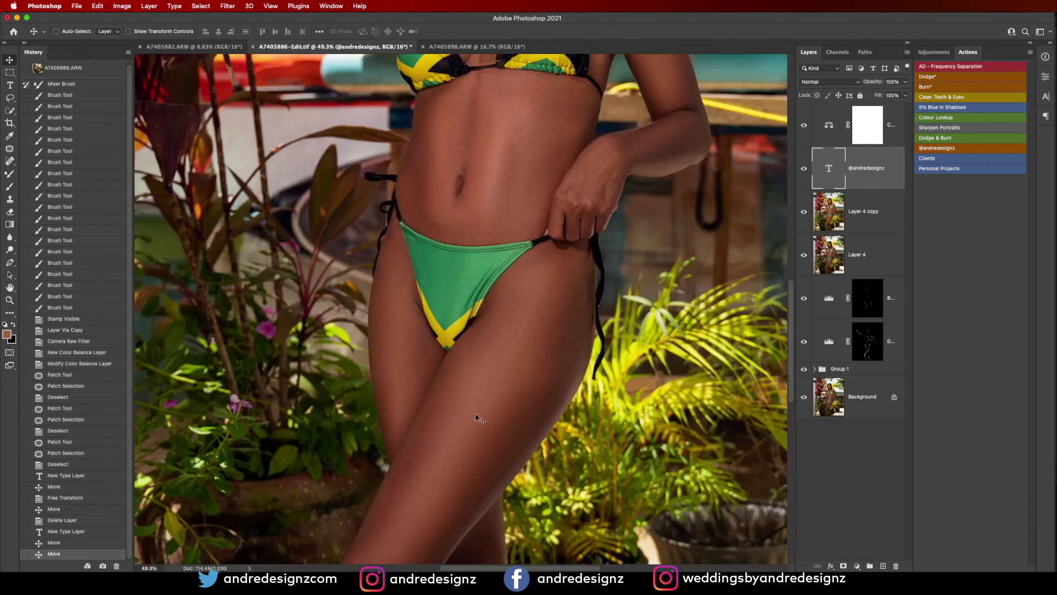
scroll(479, 408, "down", 5)
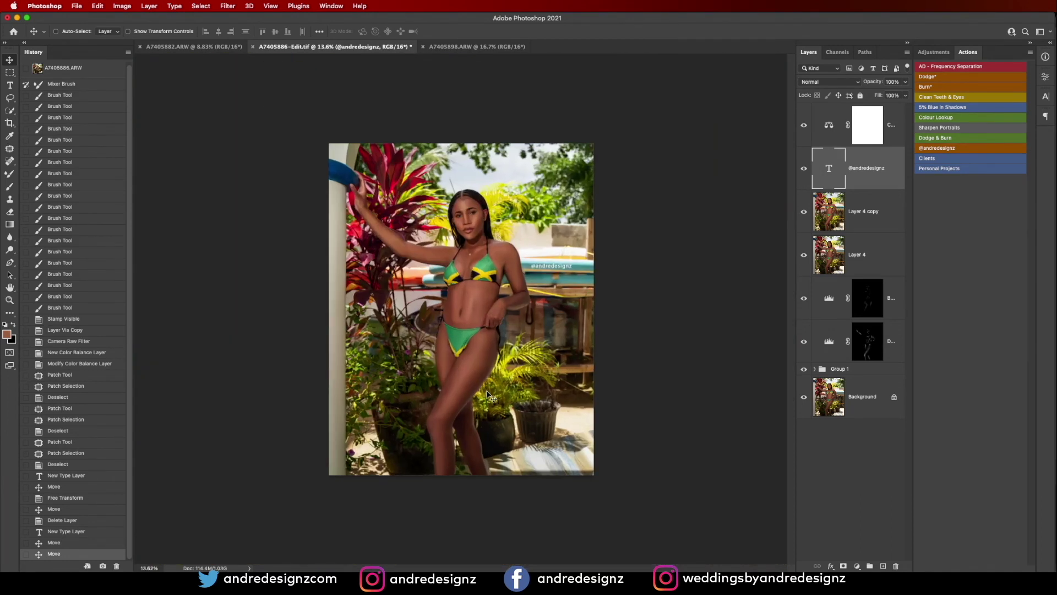